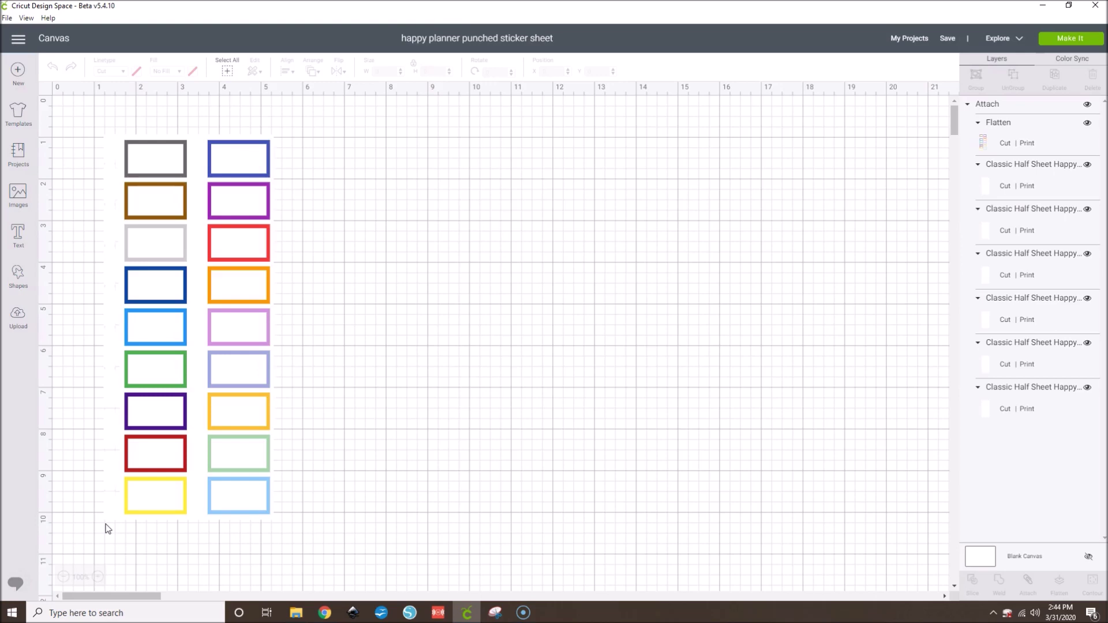
Switch to Chrome to view the Etsy listing for the DIY Happy Planner page templates, and return to the canvas.
mouse_move(325, 615)
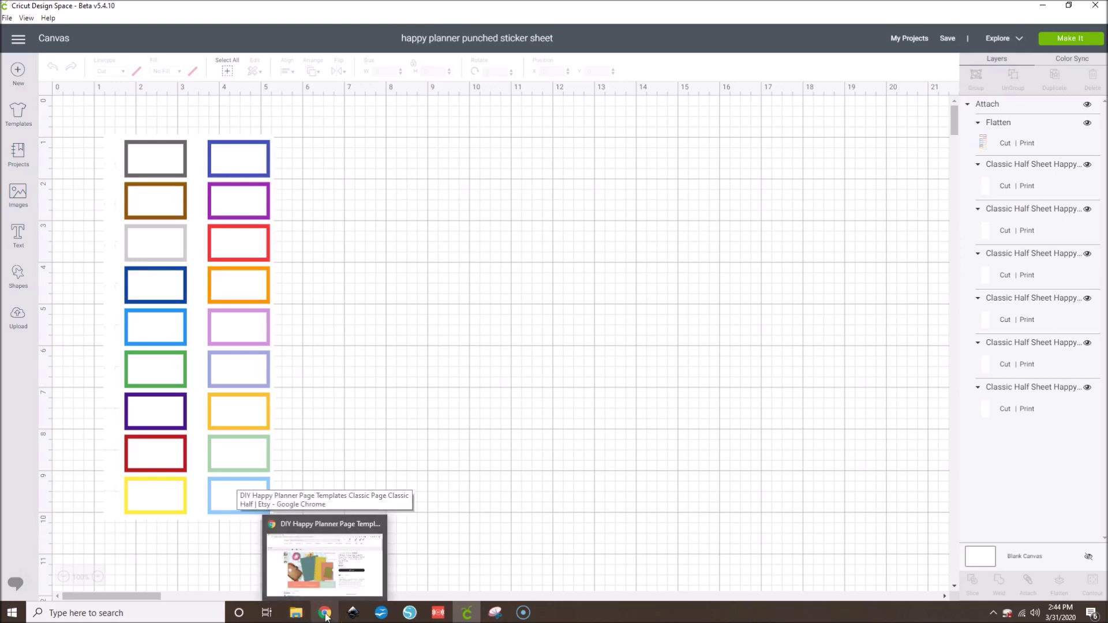
left_click(339, 574)
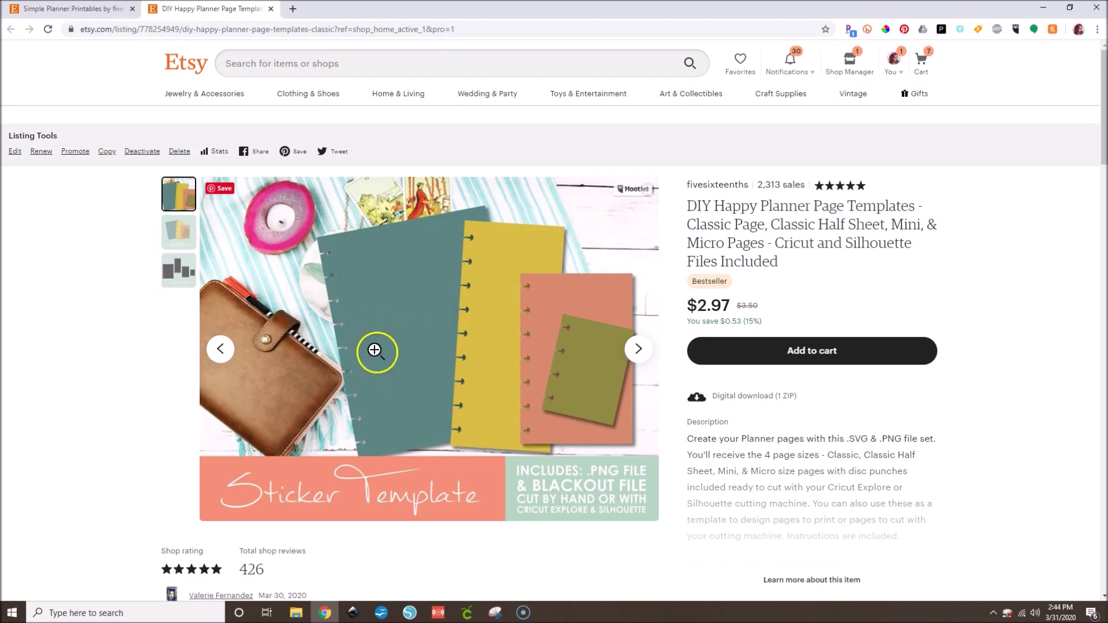
left_click(1046, 8)
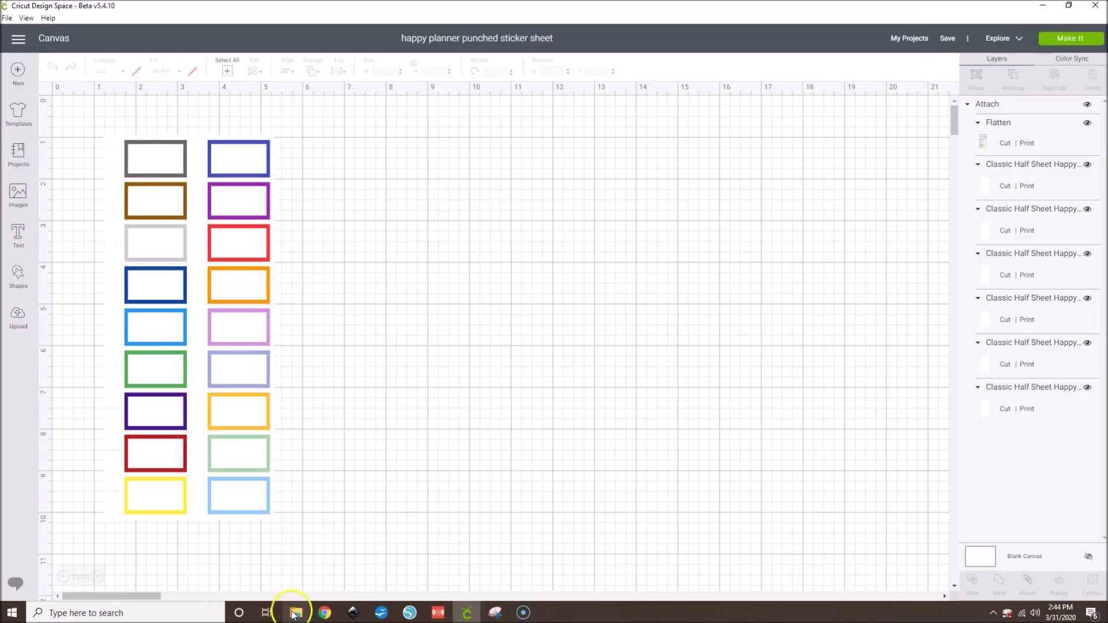
Examine the downloaded template files in the Happy Planner Page Templates folder in File Explorer, and return to the canvas.
mouse_move(294, 613)
left_click(311, 565)
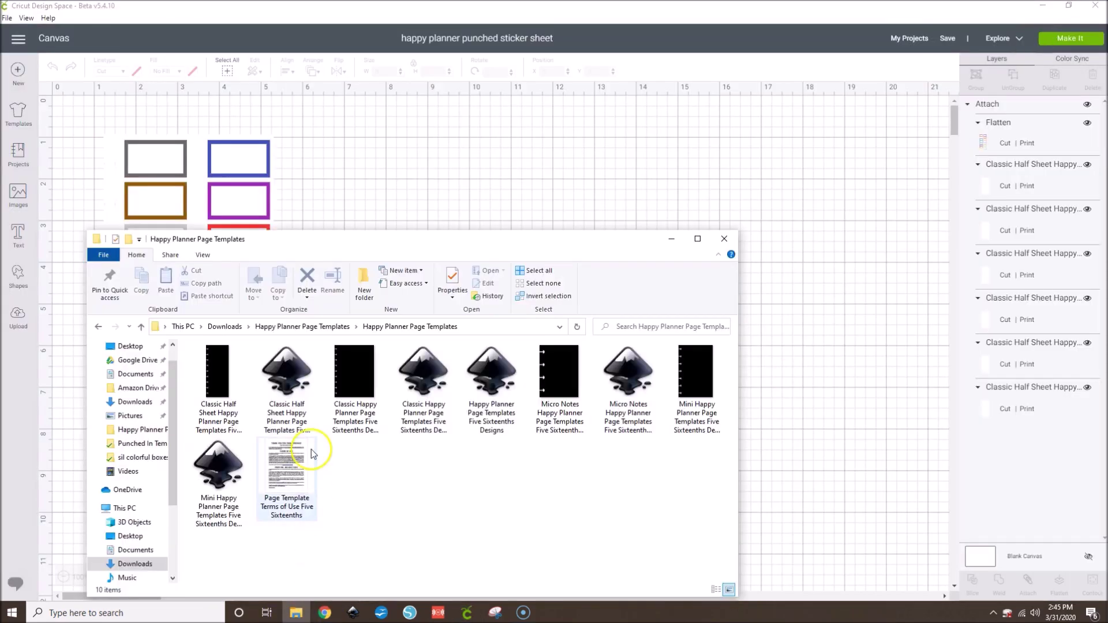
left_click(491, 372)
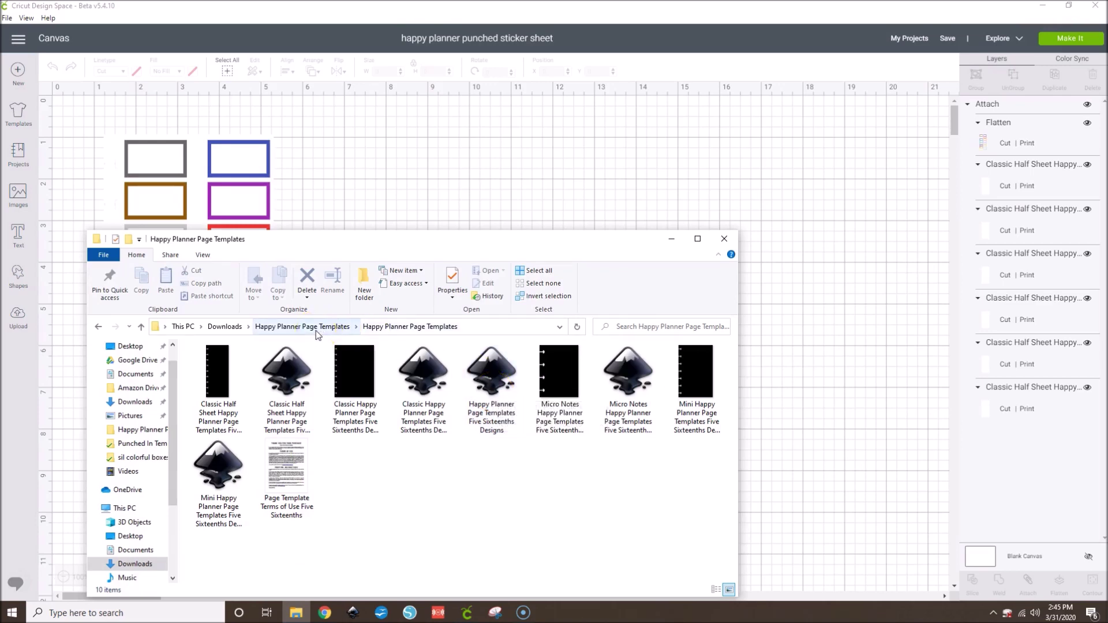
left_click(689, 406)
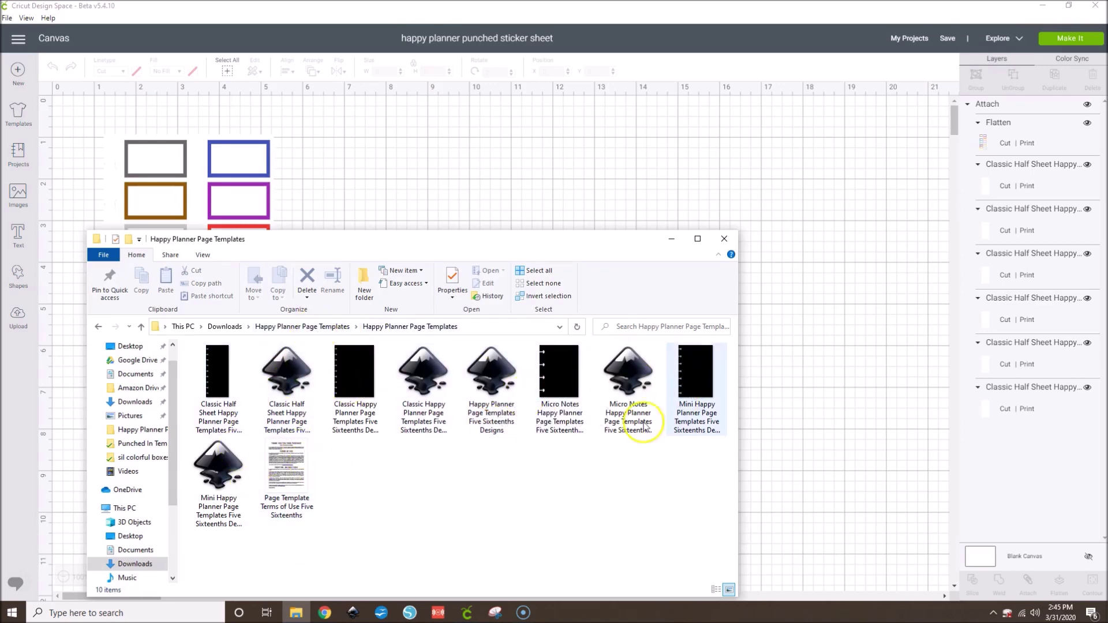
left_click(537, 431)
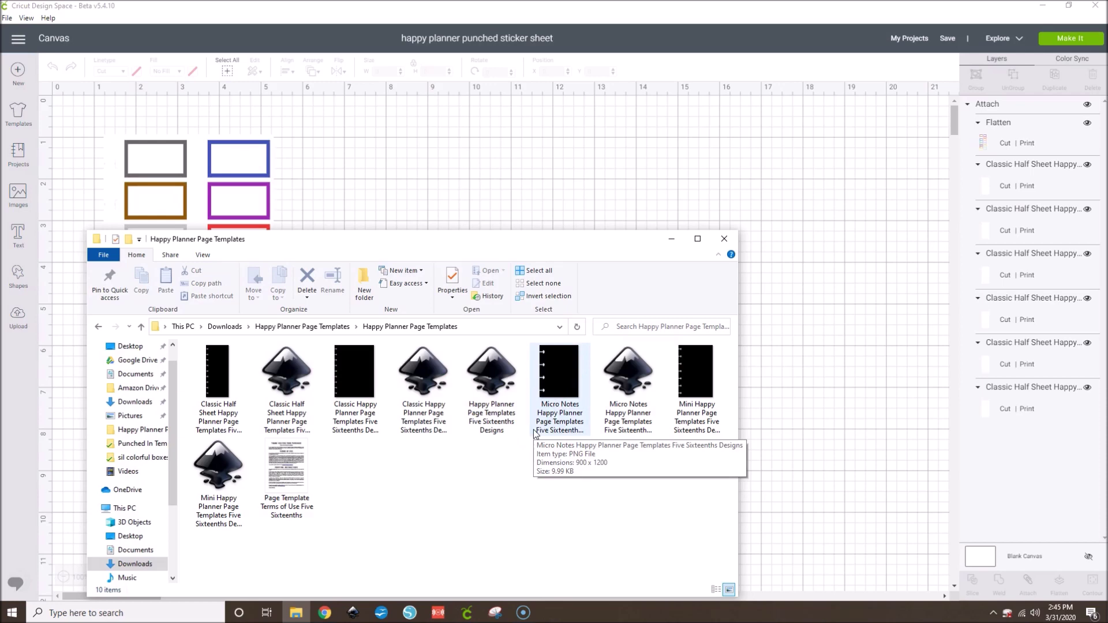
left_click(672, 239)
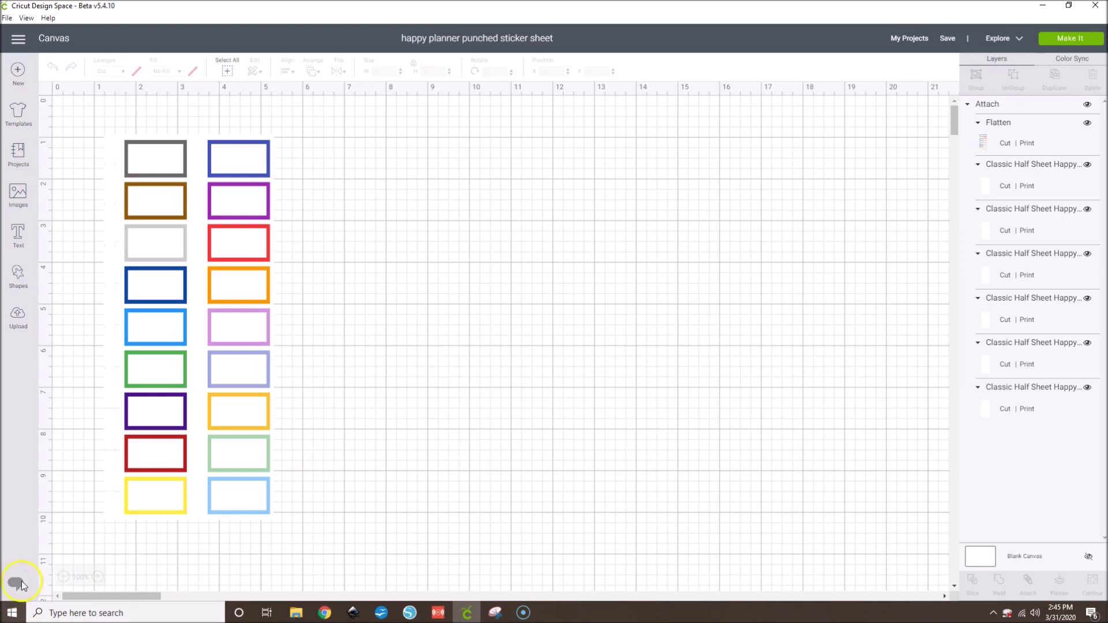
Detach the attached sticker sheet so its flattened boxes and half sheet page layers become separate.
key("ctrl+z")
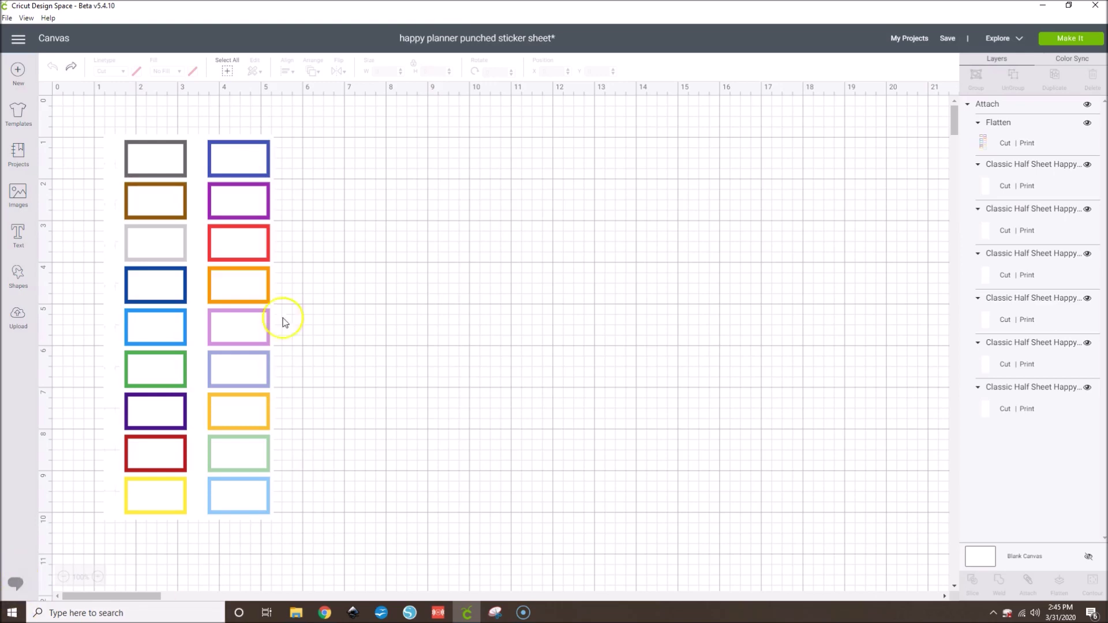
left_click(108, 359)
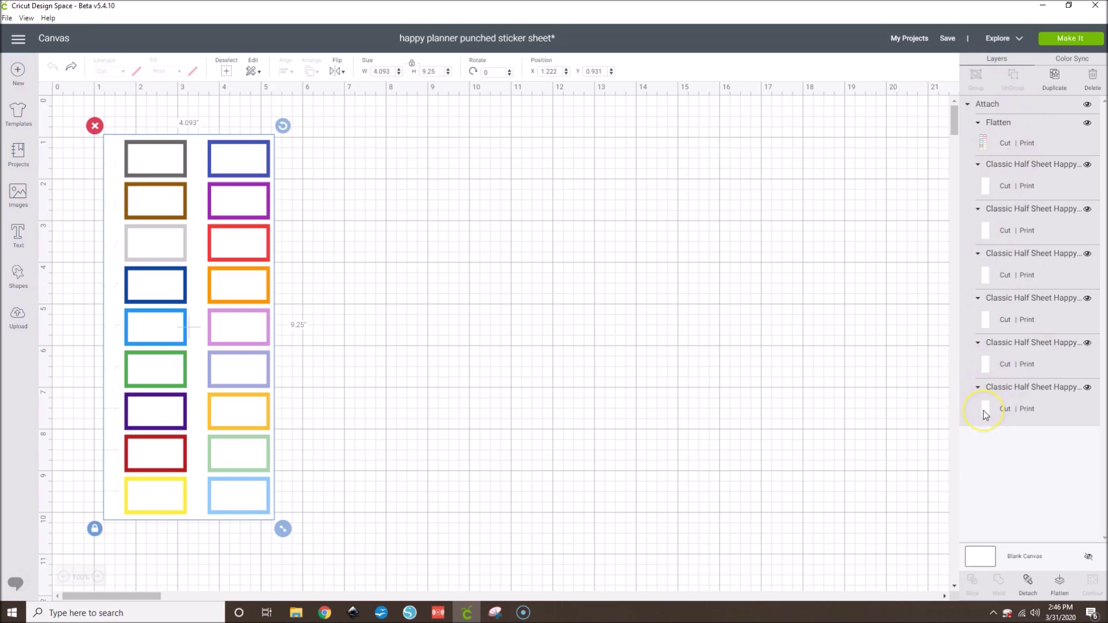
left_click(583, 371)
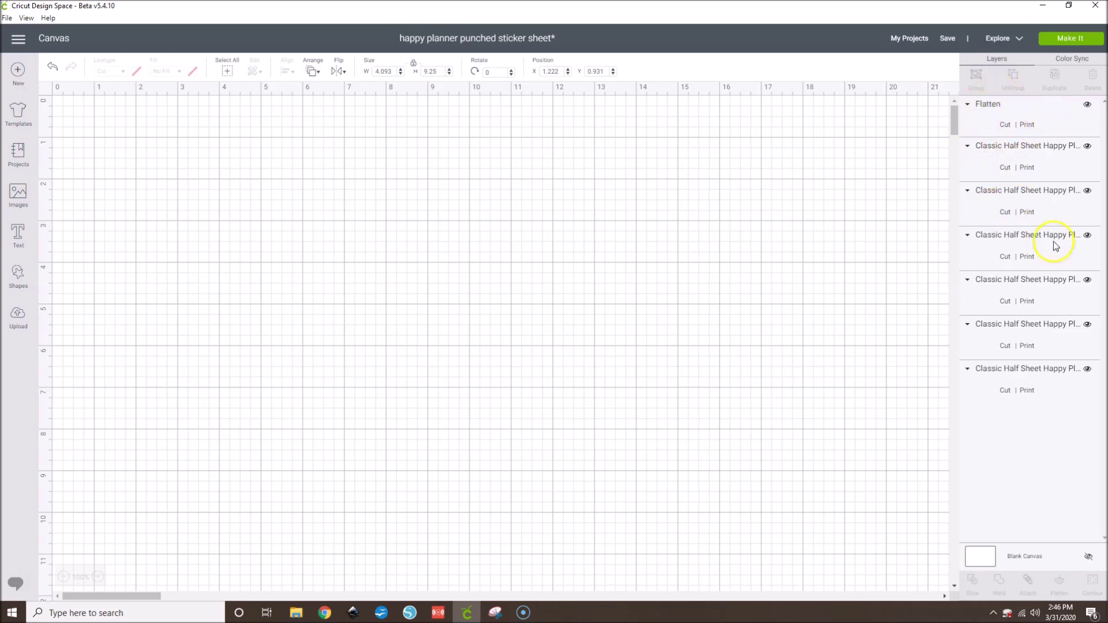
Delete all six Classic Half Sheet Happy Planner layers, keeping only the flattened coloured boxes.
left_click(1037, 373)
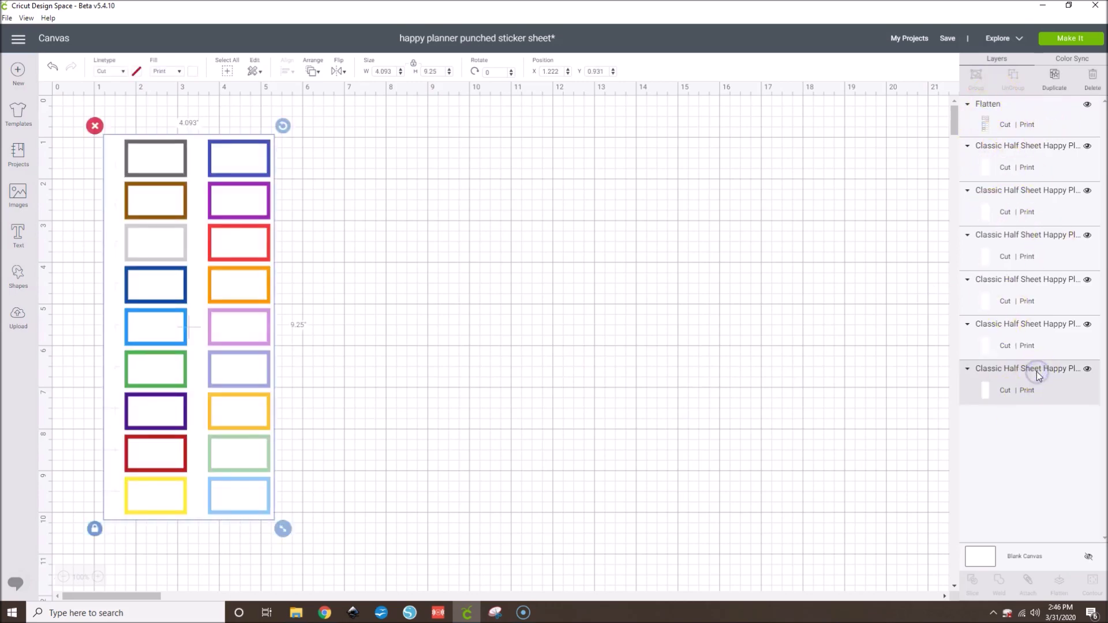
key("Delete")
left_click(999, 322)
key("Delete")
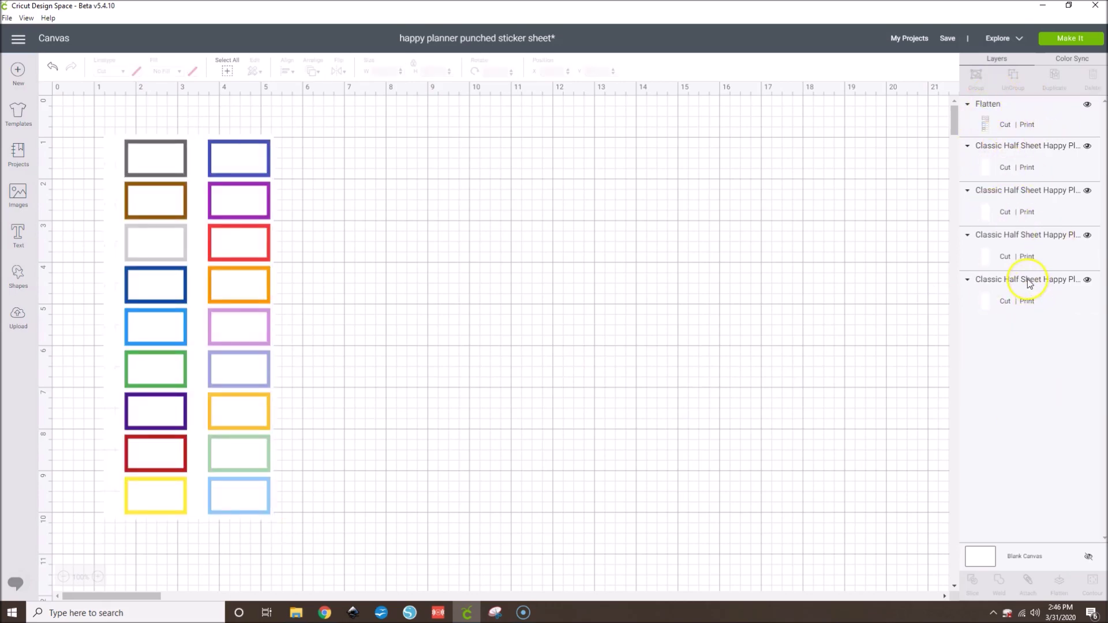
left_click(1027, 282)
key("Delete")
left_click(1003, 232)
key("Delete")
left_click(1004, 195)
key("Delete")
left_click(1023, 147)
key("Delete")
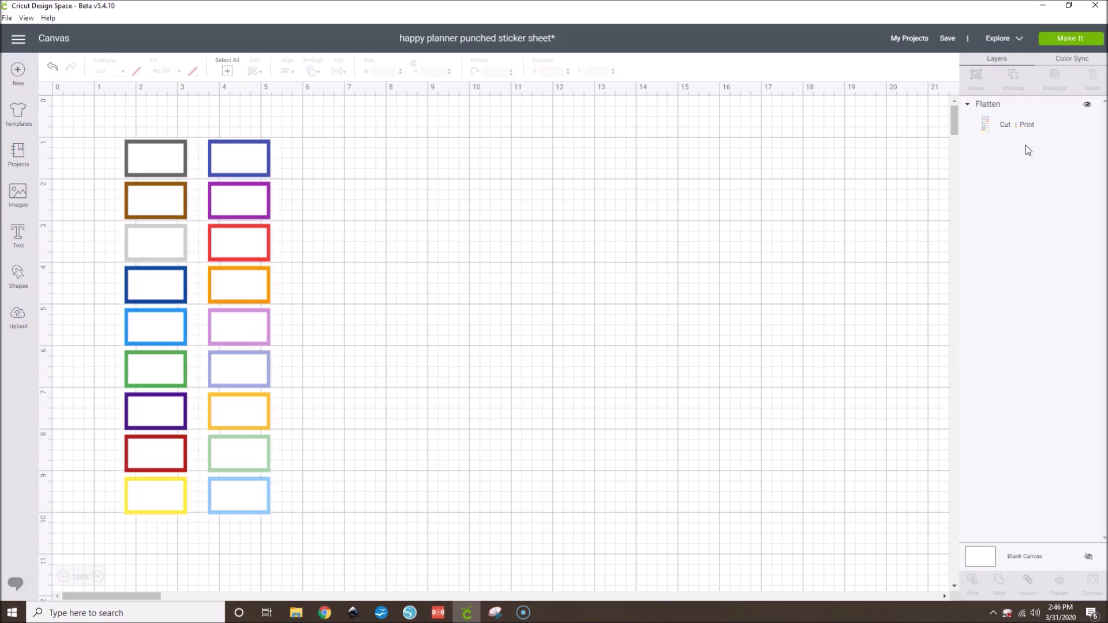
Unflatten the coloured boxes and delete the left column that runs from the grey to the yellow box.
left_click(995, 125)
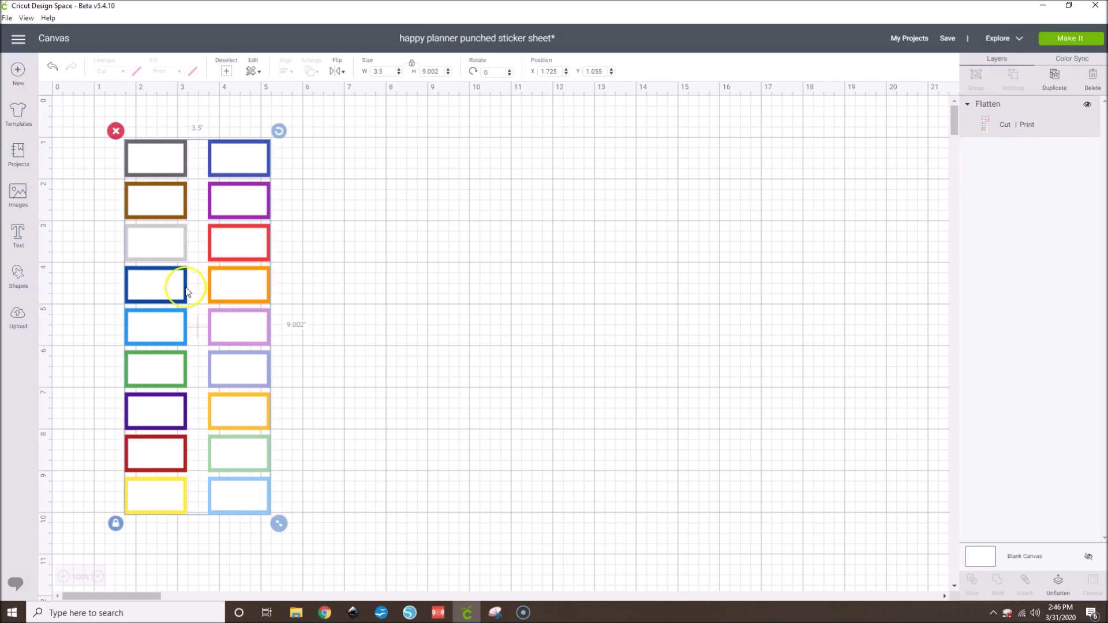
left_click(1060, 583)
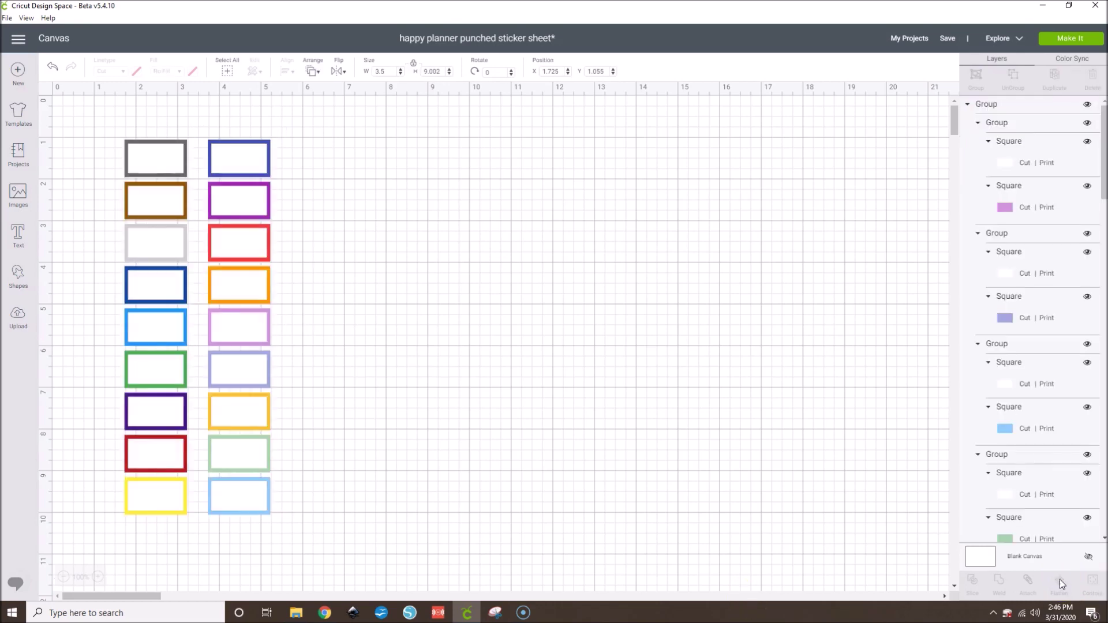
left_click(141, 156)
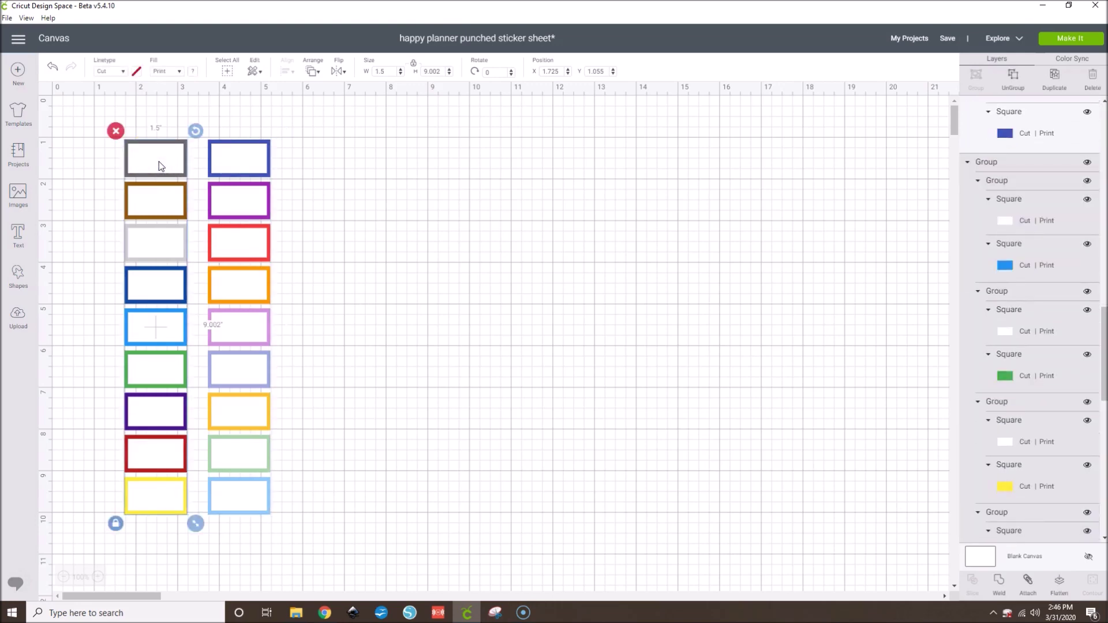
key("Delete")
left_click(210, 178)
left_click(250, 468)
left_click(483, 402)
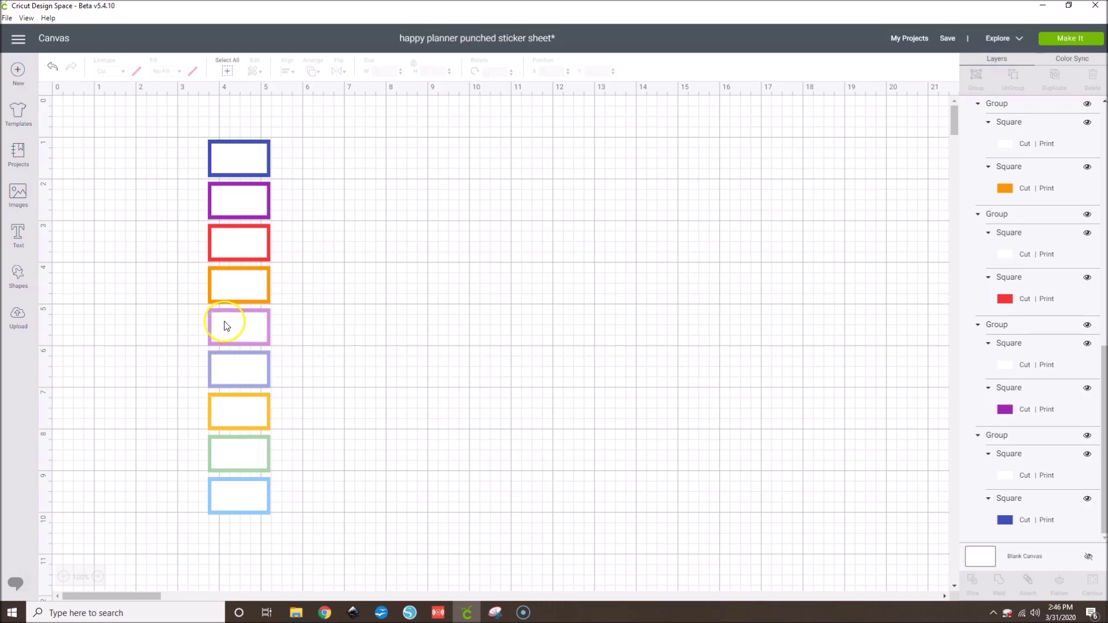
Insert the uploaded Classic Happy Planner page template, checking its name among the recently uploaded images.
left_click(19, 315)
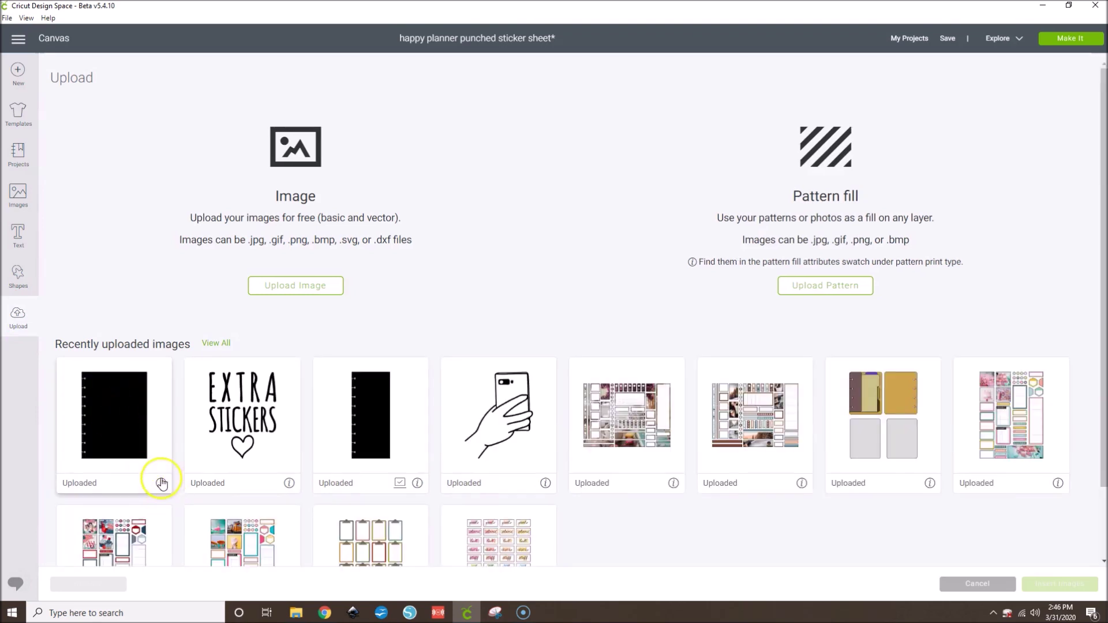
left_click(160, 483)
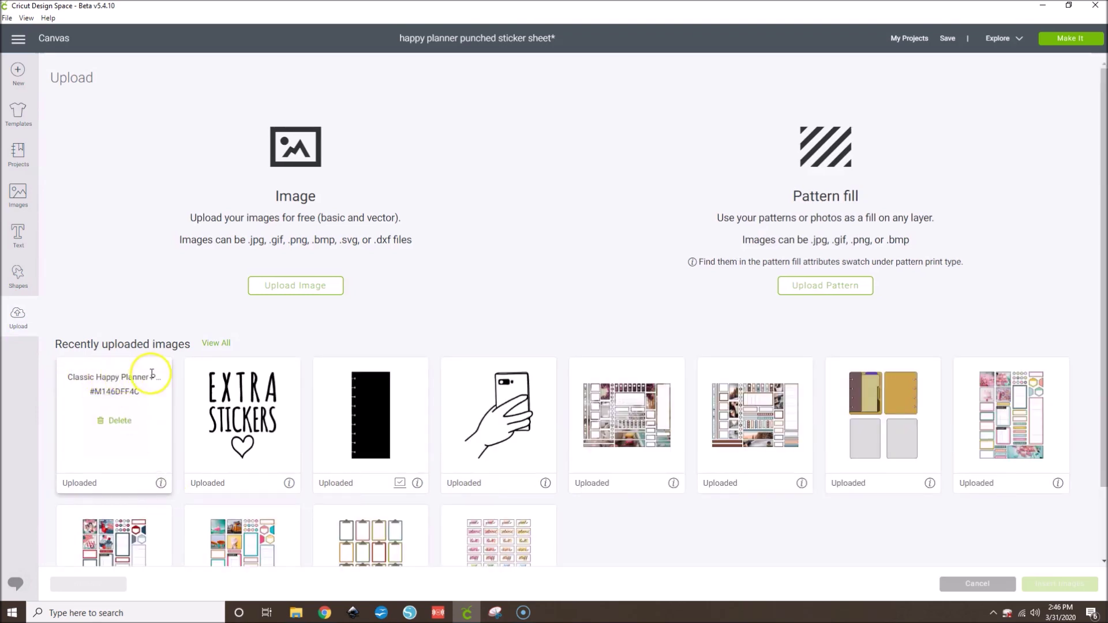
left_click(161, 483)
left_click(114, 415)
left_click(1077, 584)
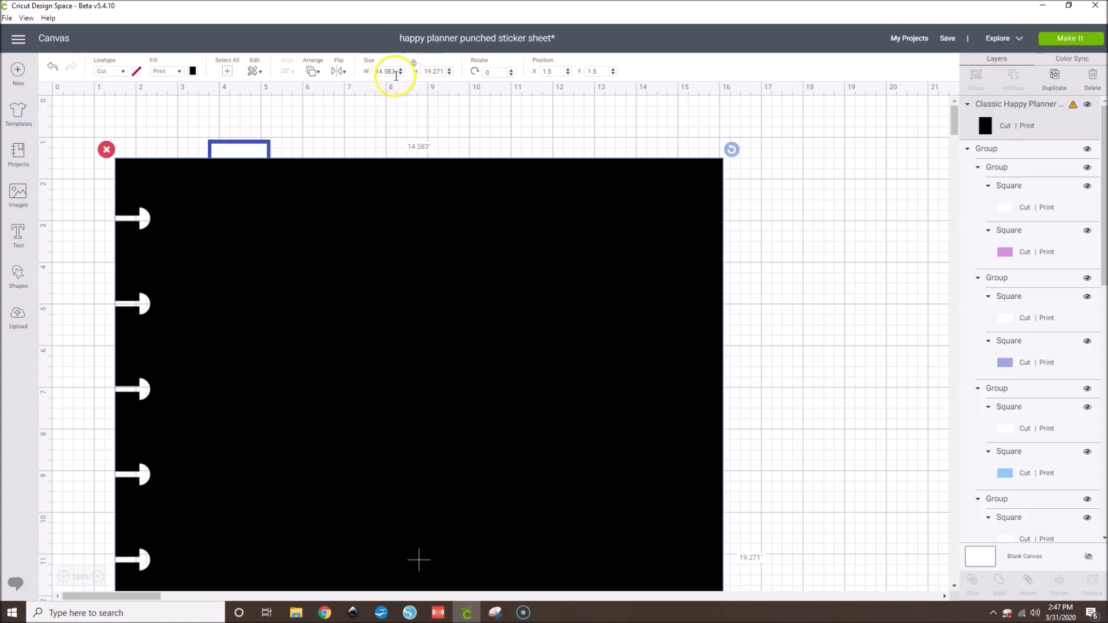
Set the planner page template's height to 9.25 inches and move it to the right of the coloured boxes.
left_click_drag(441, 71, 422, 71)
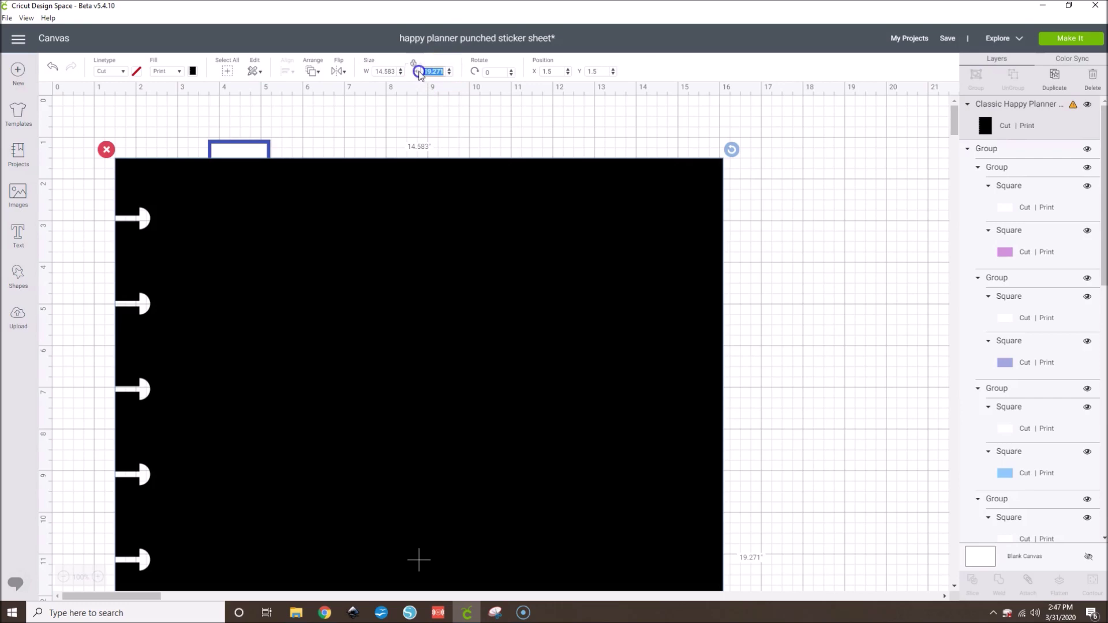
type("9.25")
key("Return")
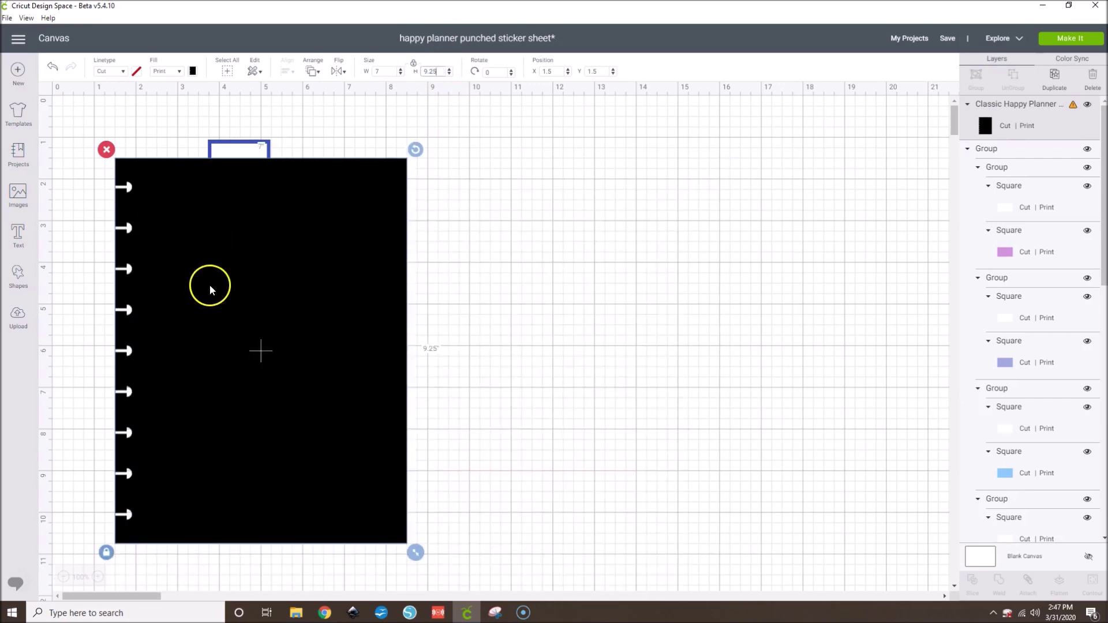
left_click_drag(339, 339, 539, 284)
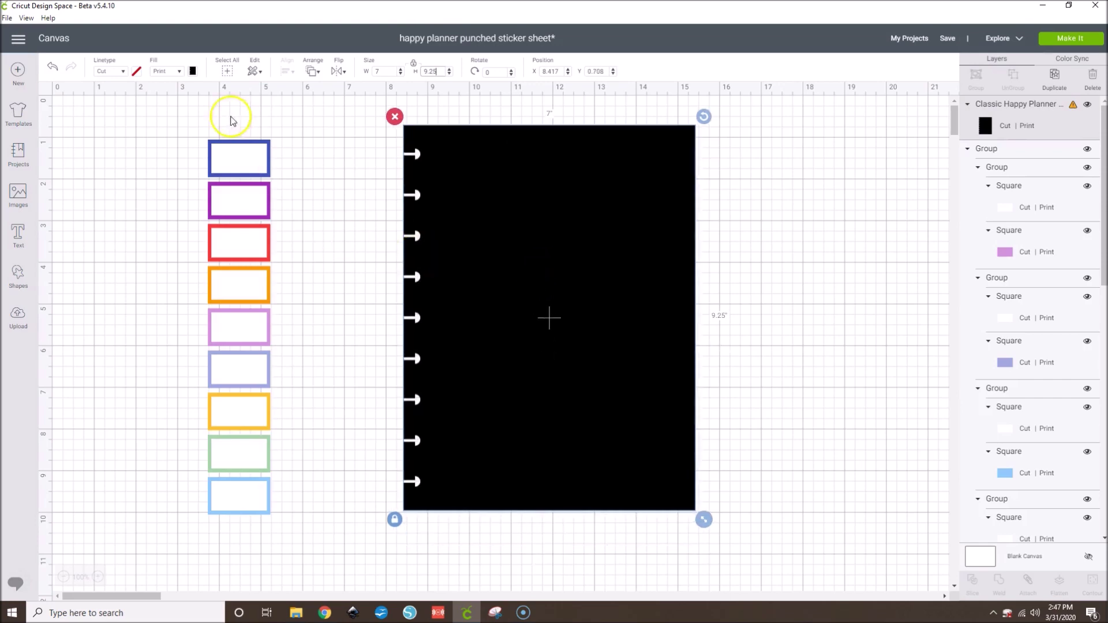
Change the planner page template's fill from Print to No Fill so it is a cut-only layer.
left_click(173, 71)
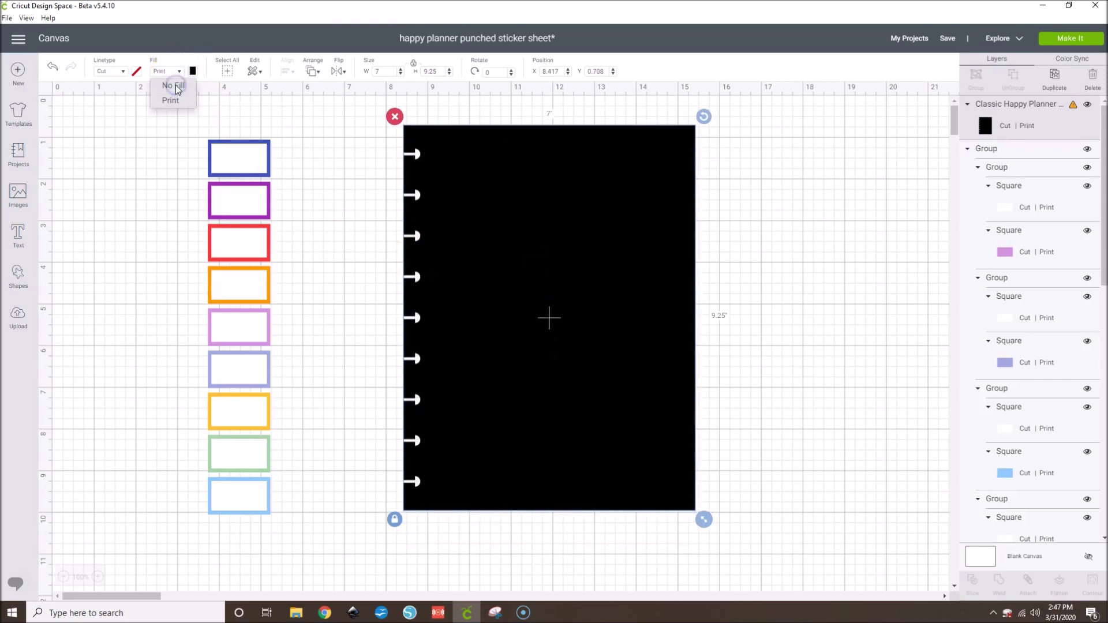
left_click(173, 85)
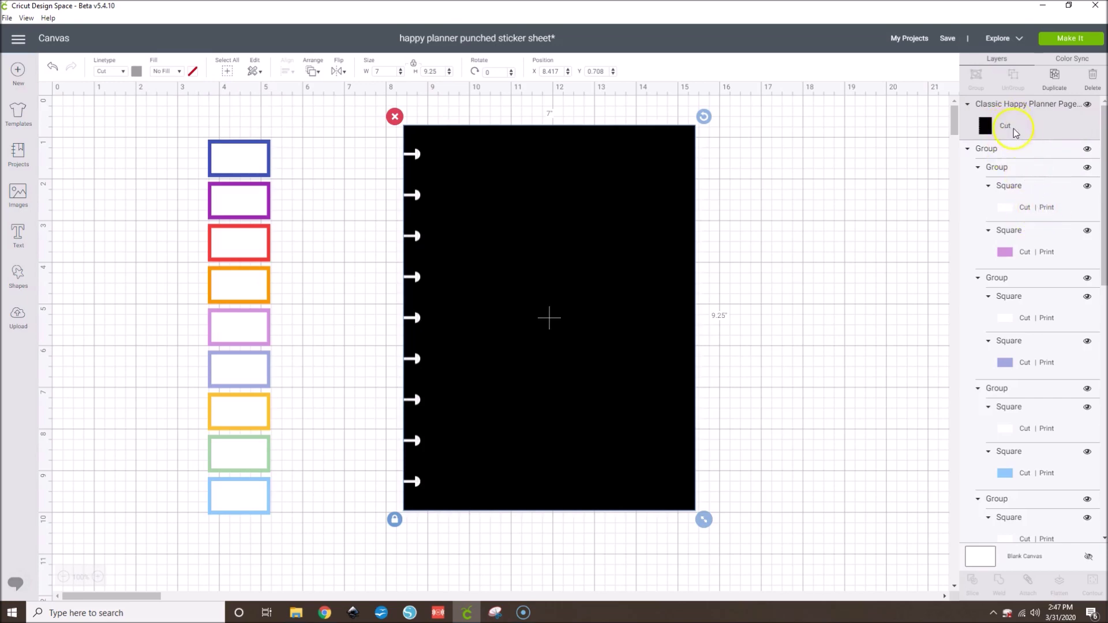
left_click(789, 235)
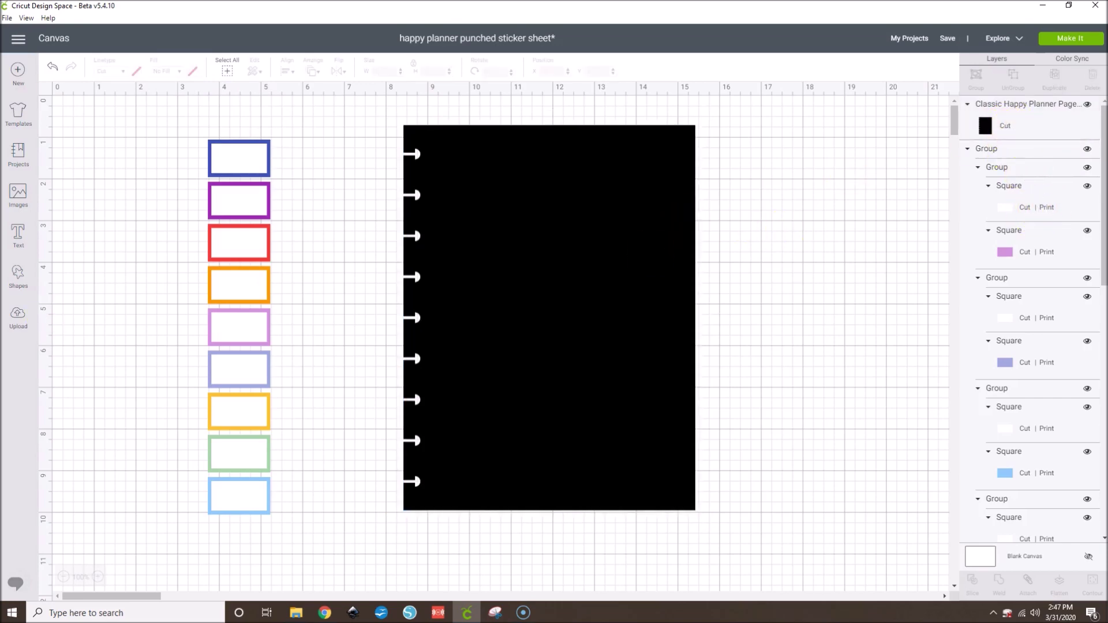
Add a square shape, unlock its proportions, and size it to 6.75 inches wide by 9.25 inches high.
left_click(18, 276)
left_click(65, 198)
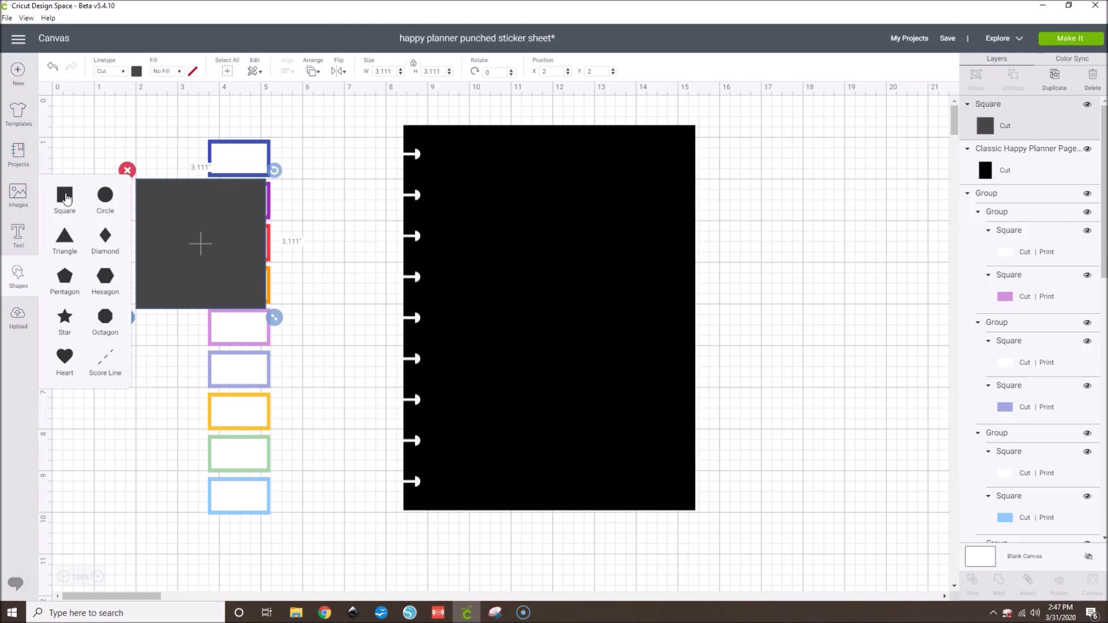
left_click(242, 277)
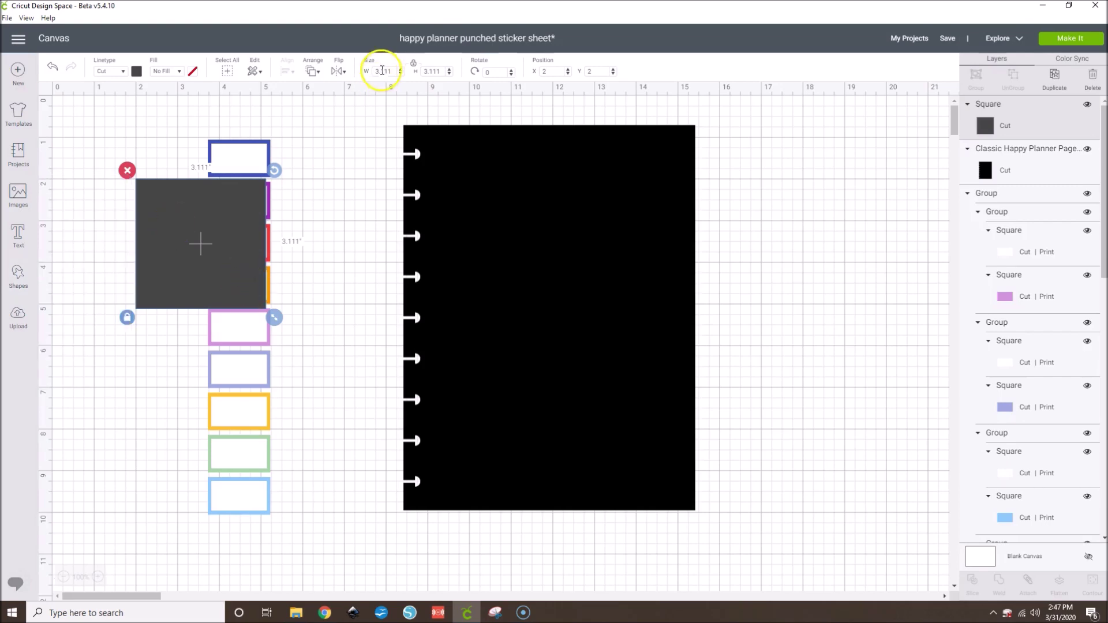
left_click(413, 64)
left_click(391, 71)
type("6.75")
key("Tab")
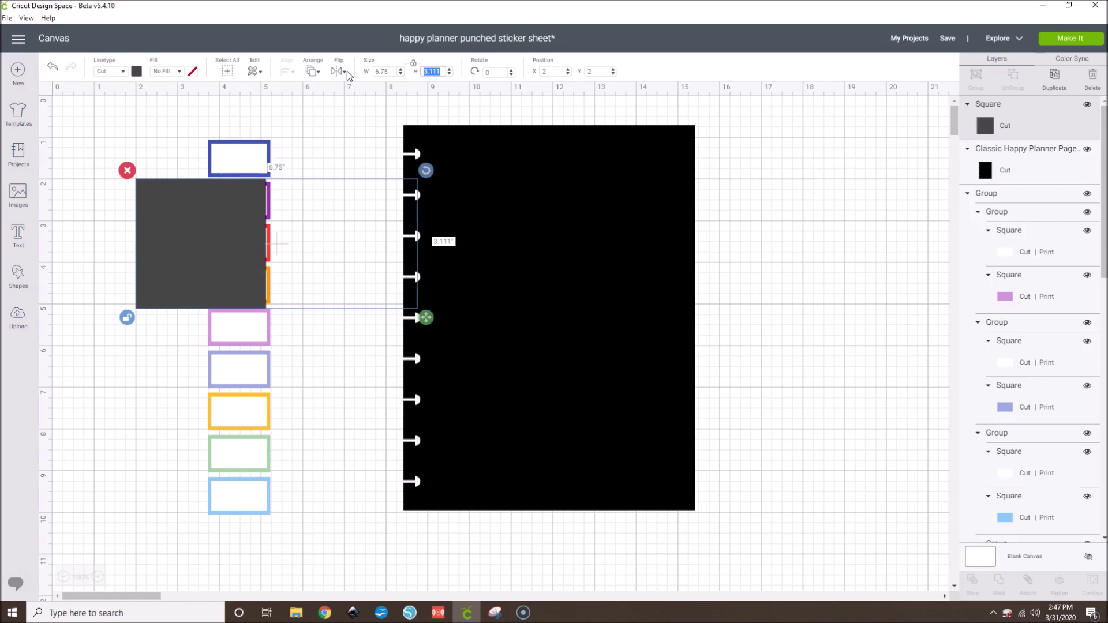
type("9.25")
key("Return")
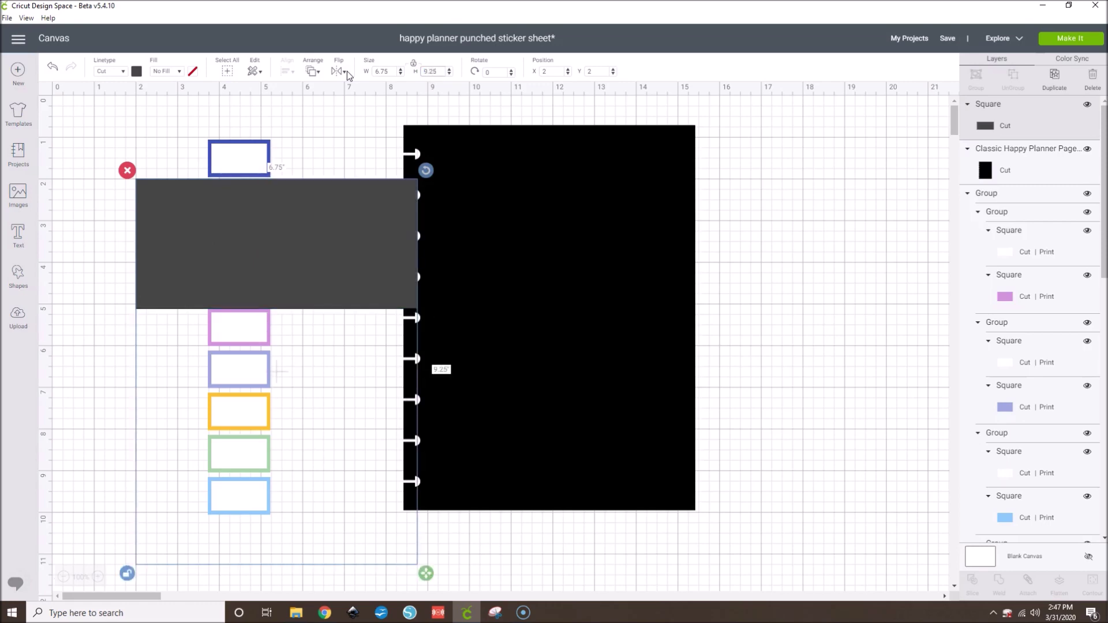
left_click(346, 81)
left_click(745, 353)
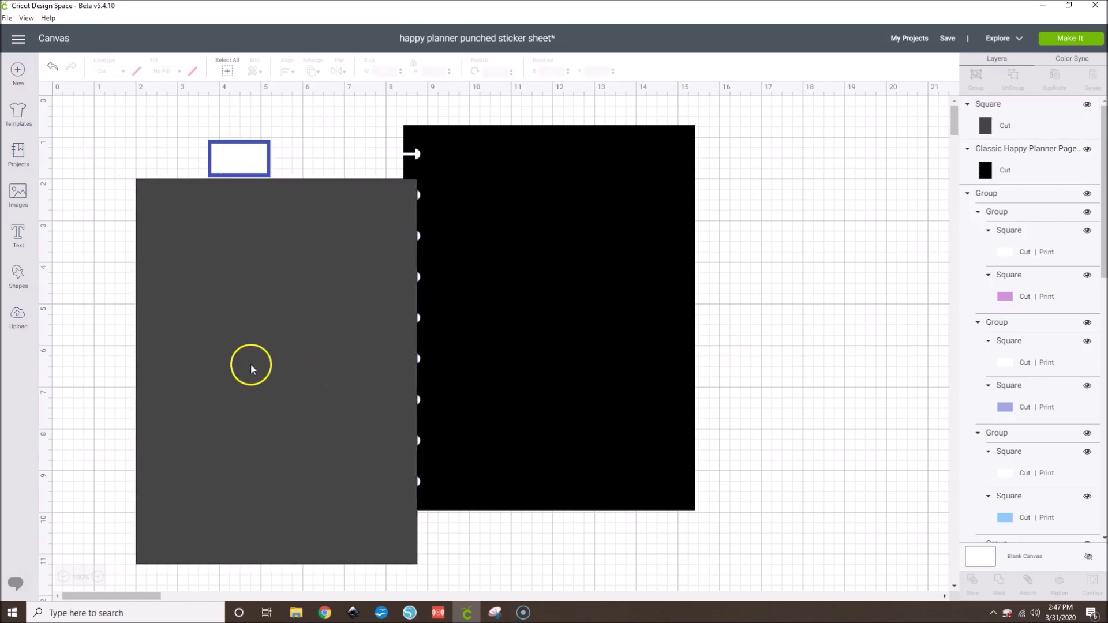
Move the dark square over the planner page template and recolour the template light grey to tell the two shapes apart.
left_click_drag(261, 382, 575, 343)
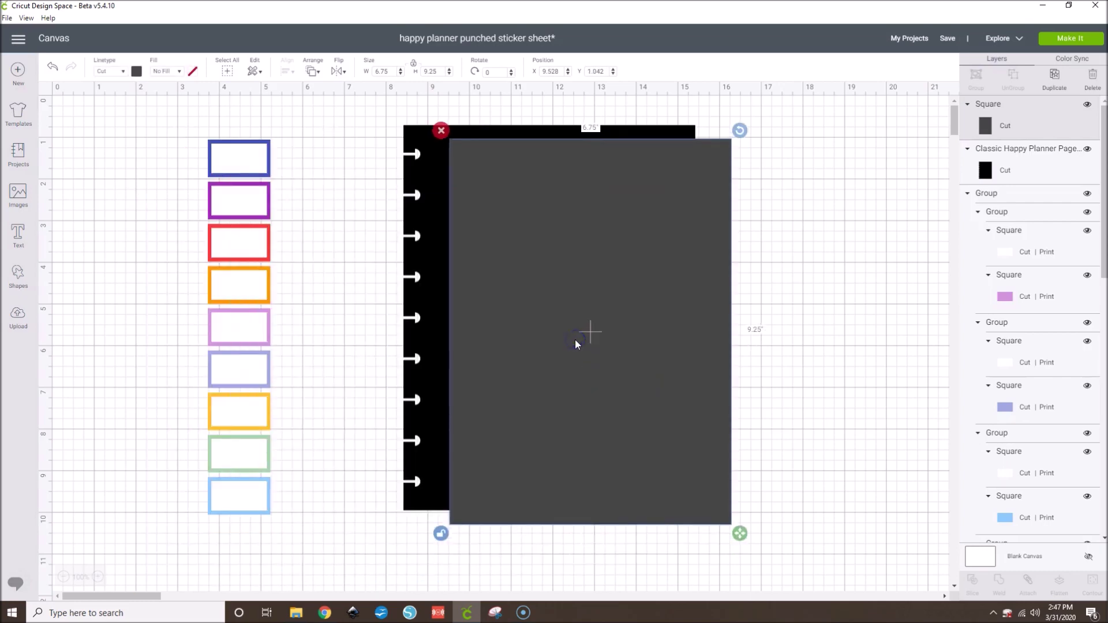
left_click(428, 336)
left_click(428, 336, "shift")
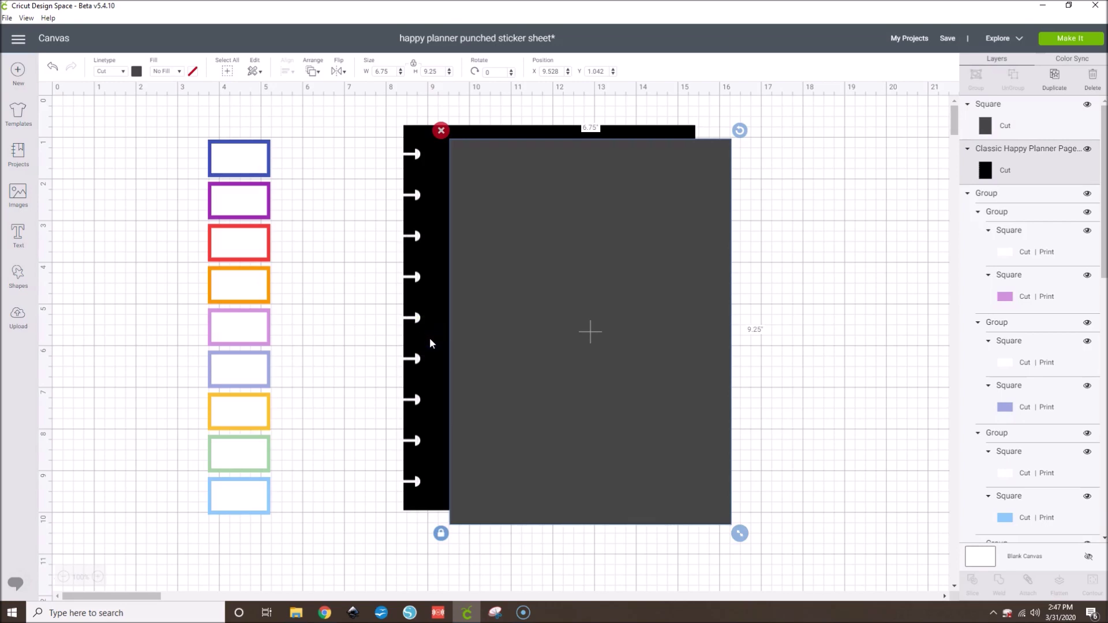
left_click(412, 250)
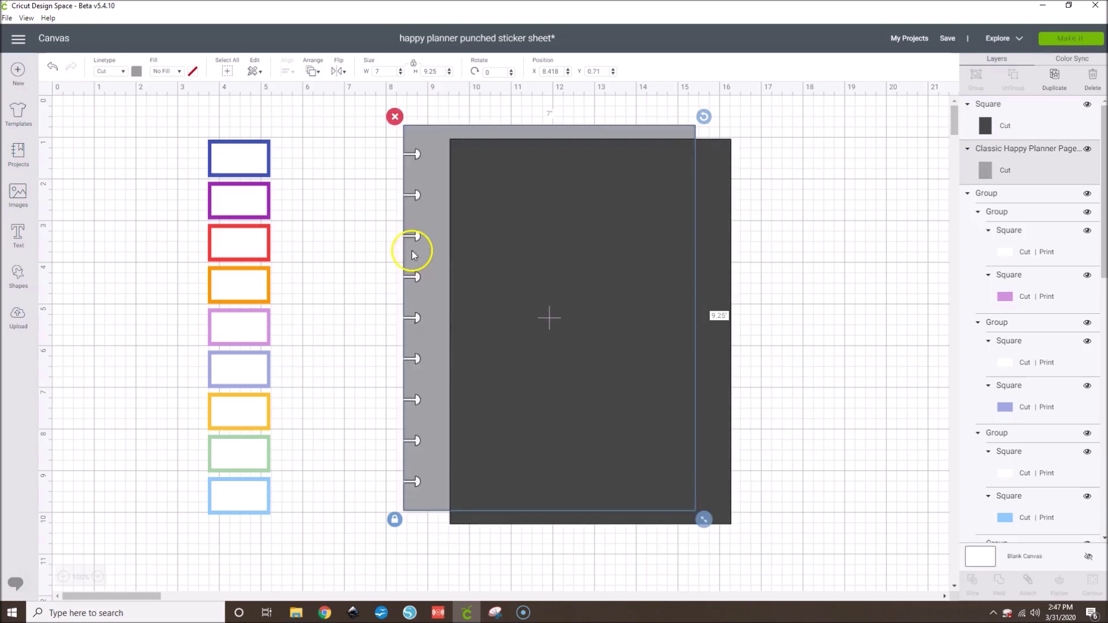
left_click(742, 239)
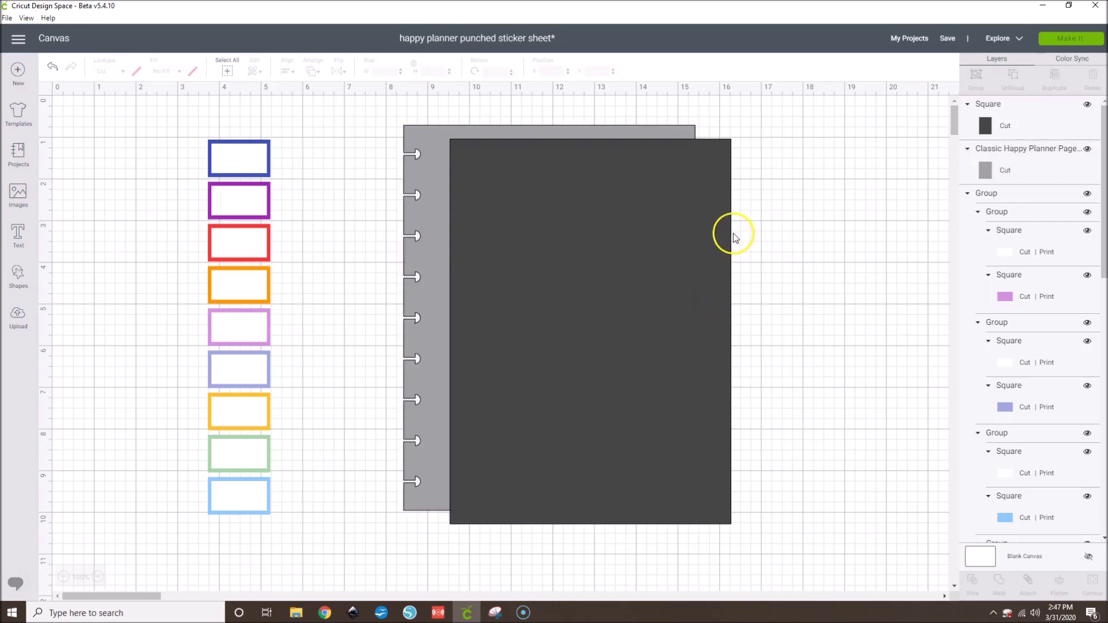
Align the square and the planner page template by their left and top edges and slice the two shapes.
left_click(584, 201)
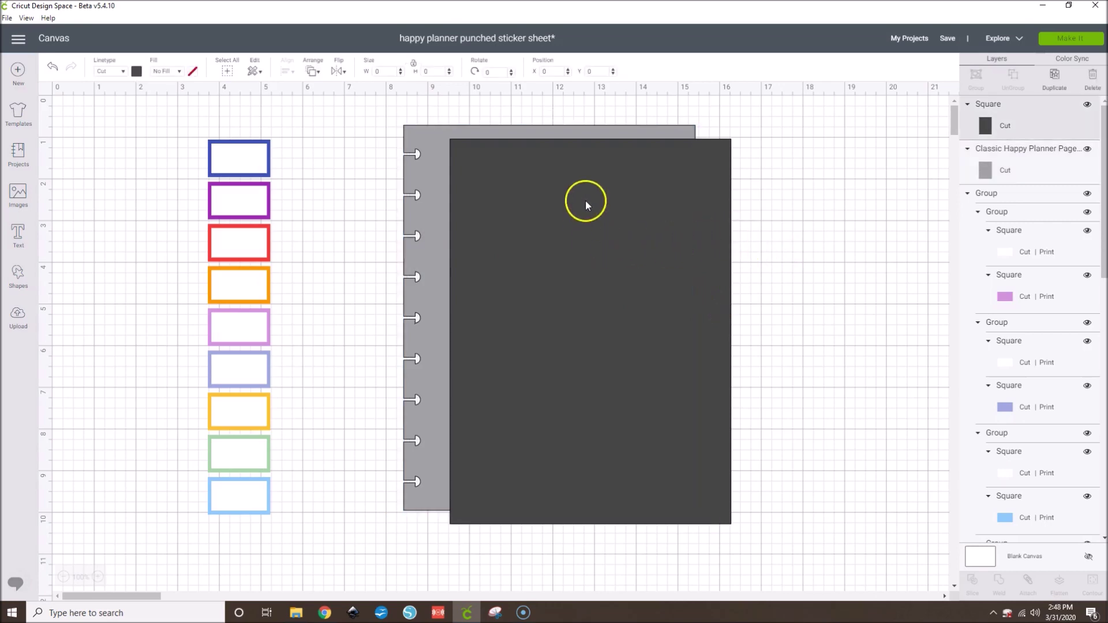
left_click(432, 233, "shift")
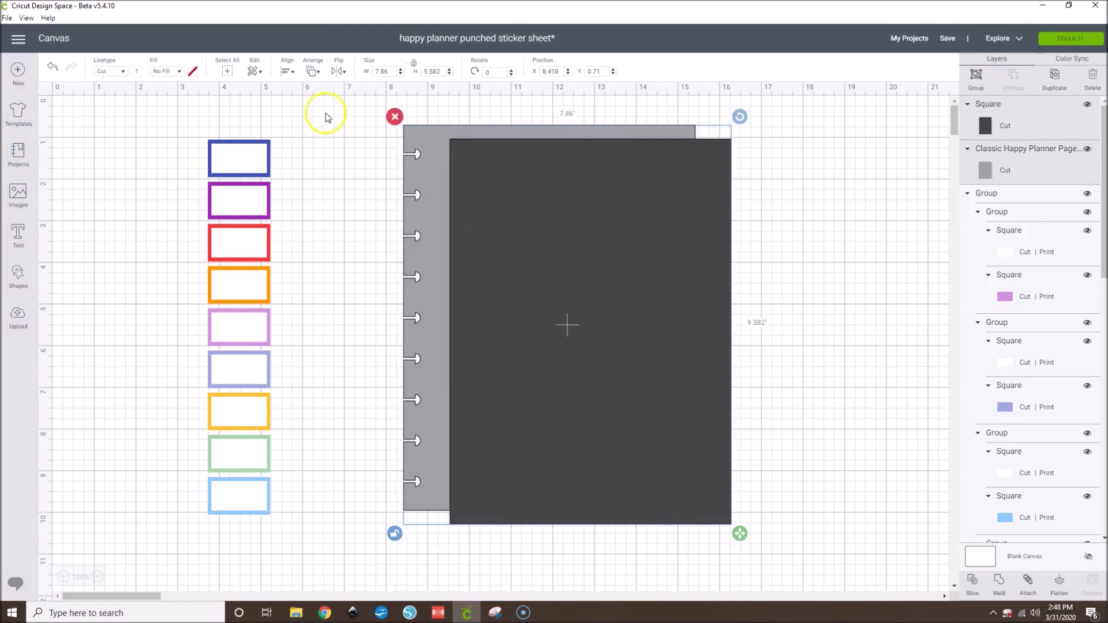
left_click(286, 70)
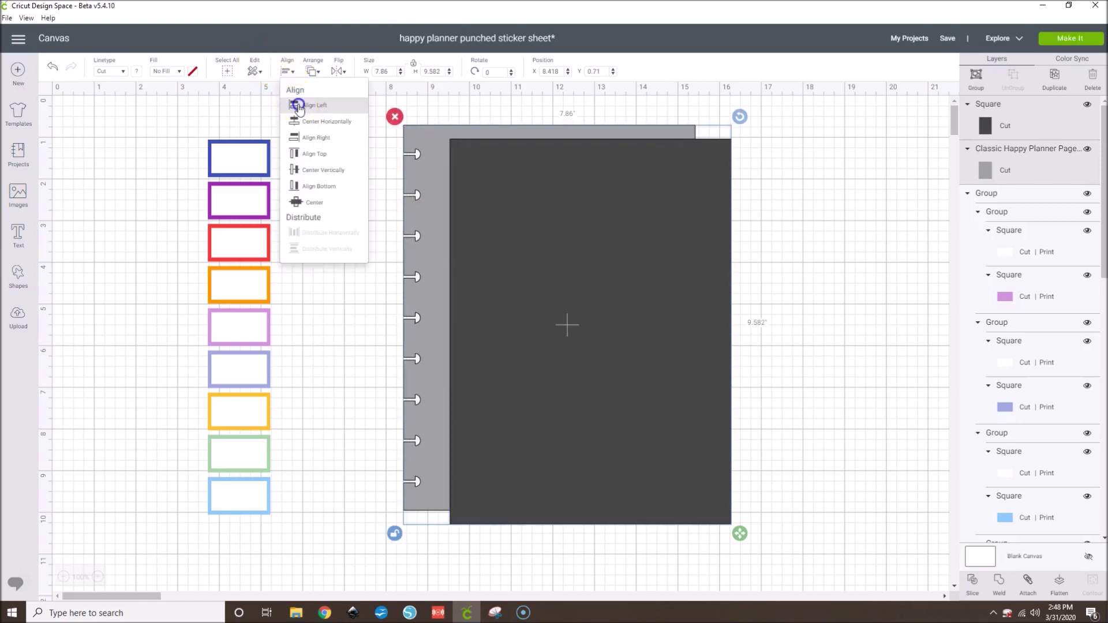
left_click(298, 107)
left_click(288, 70)
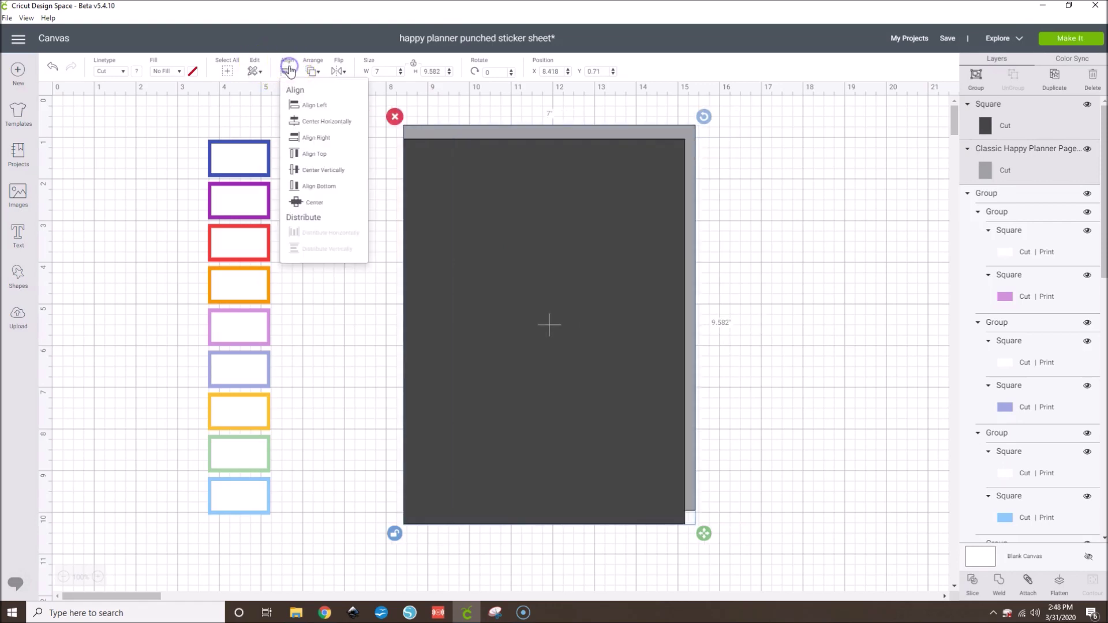
left_click(310, 154)
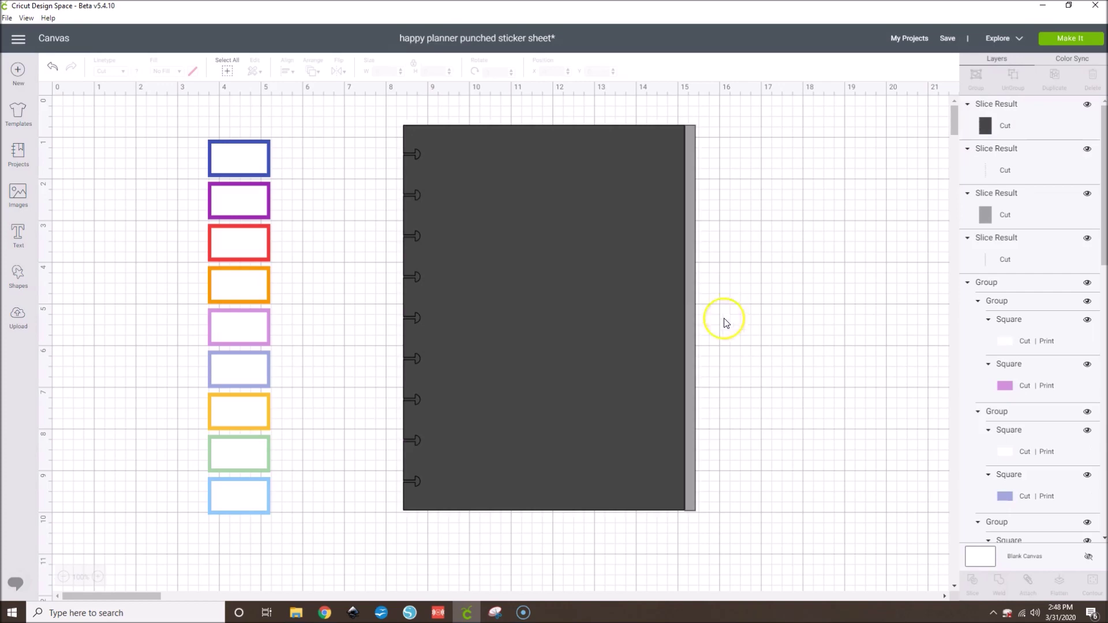
Move the dark punched page away from the slice results and delete the grey page, the narrow strip and the punch-hole pieces.
left_click_drag(534, 341, 280, 358)
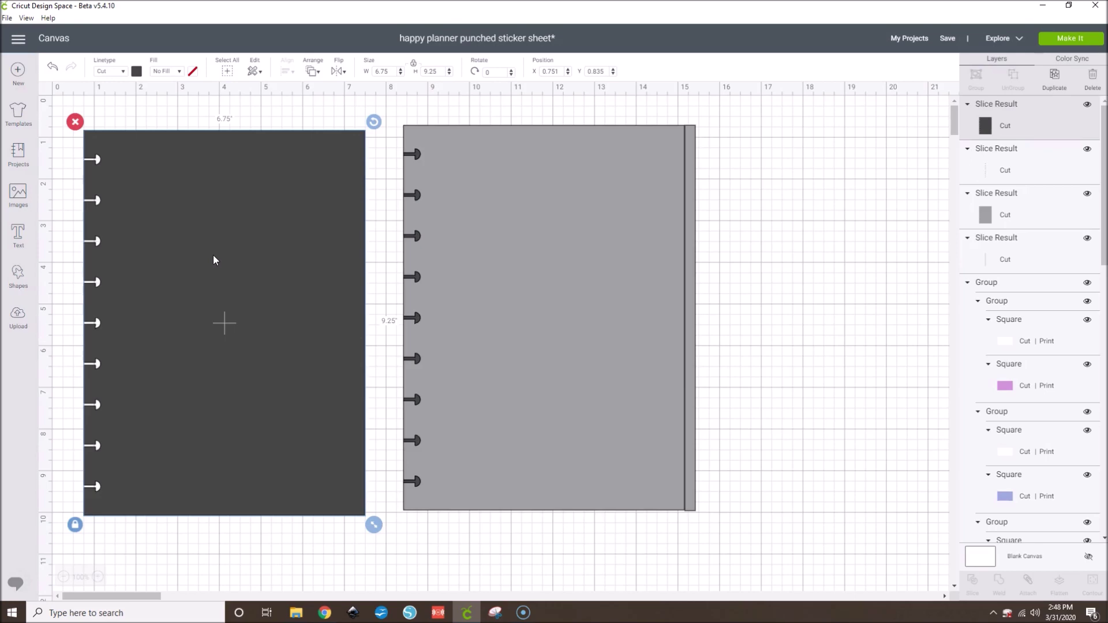
left_click(474, 278)
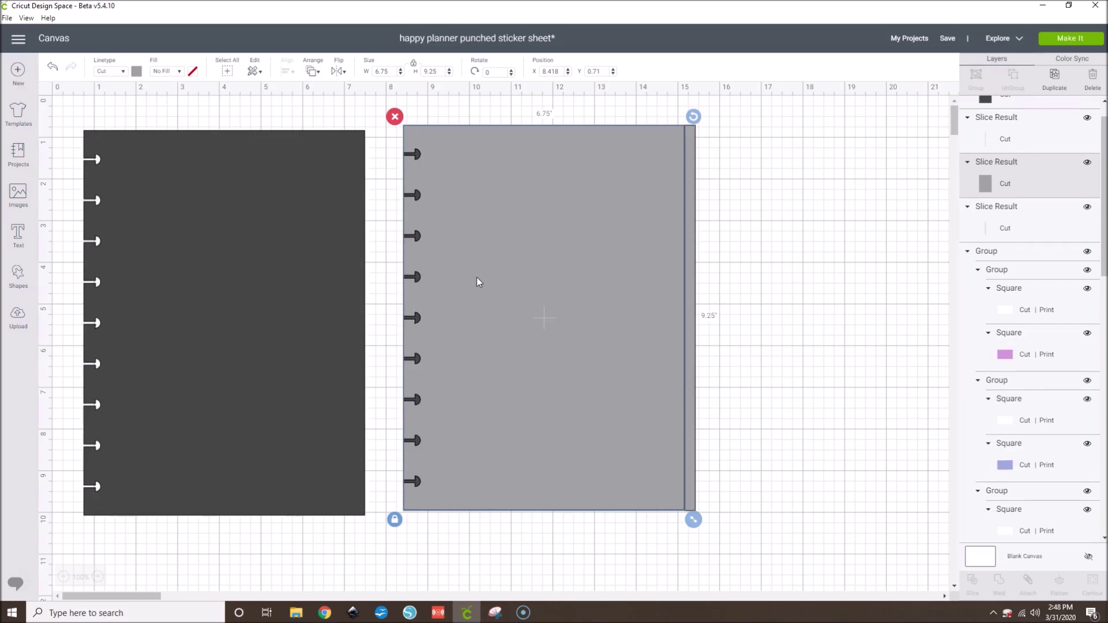
key("Delete")
left_click(691, 321)
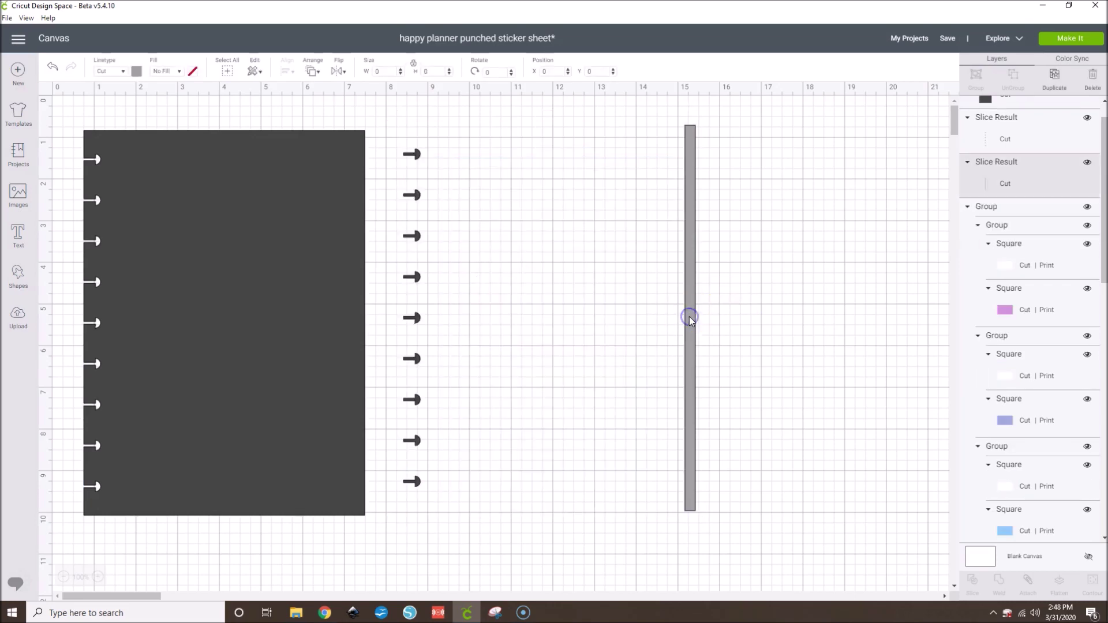
key("Delete")
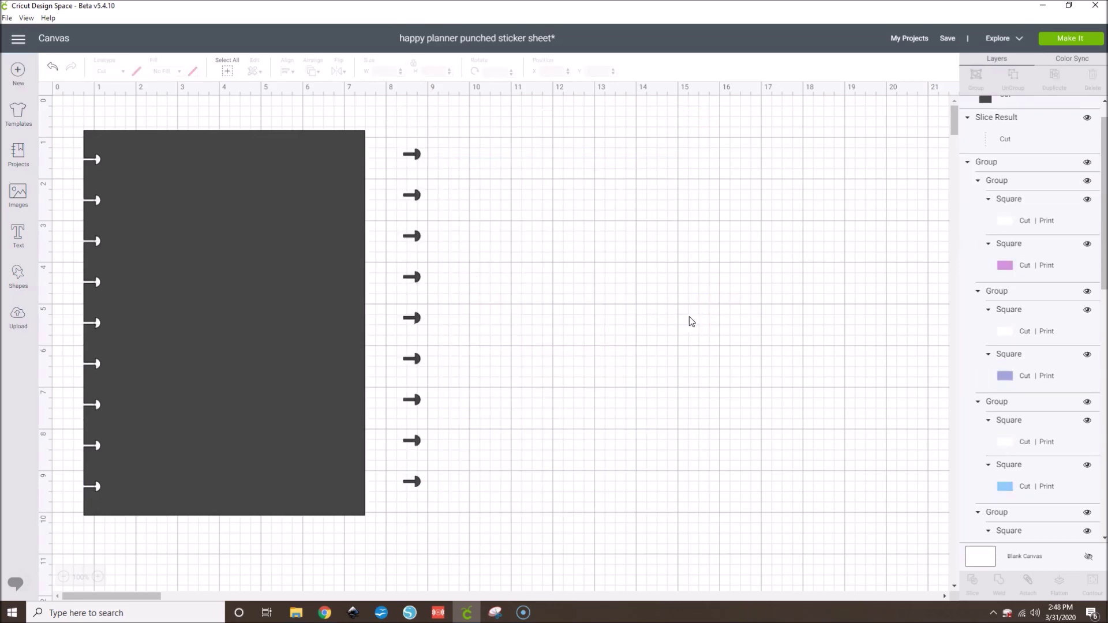
left_click(411, 357)
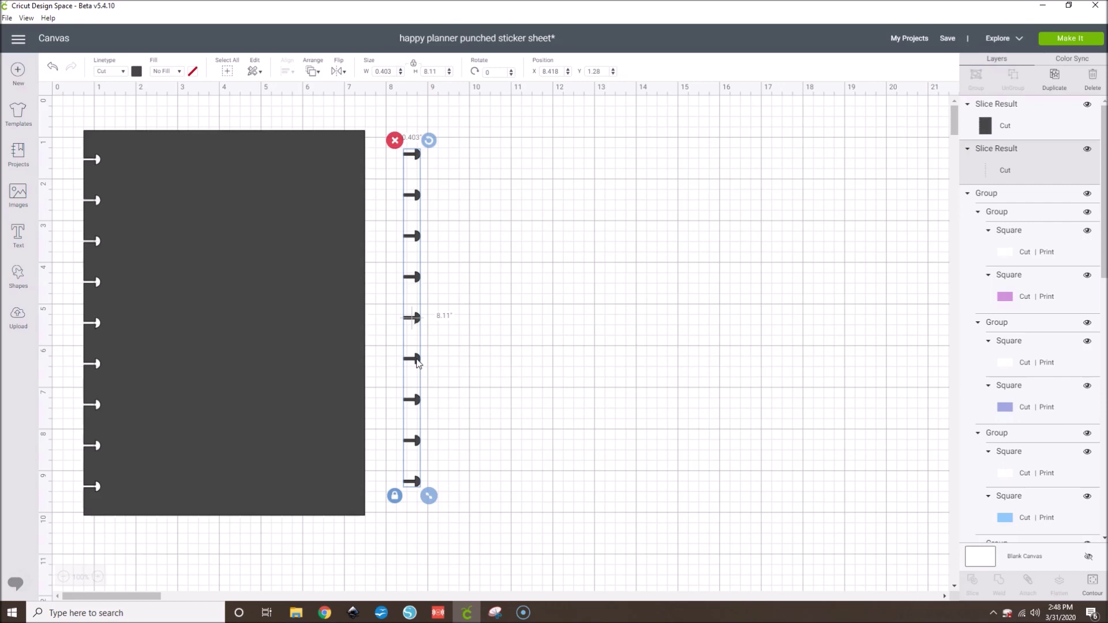
left_click(428, 252)
left_click(433, 258)
key("Delete")
Place the dark punched page just right of the coloured boxes and send it to the back.
left_click_drag(277, 249, 459, 234)
left_click(659, 288)
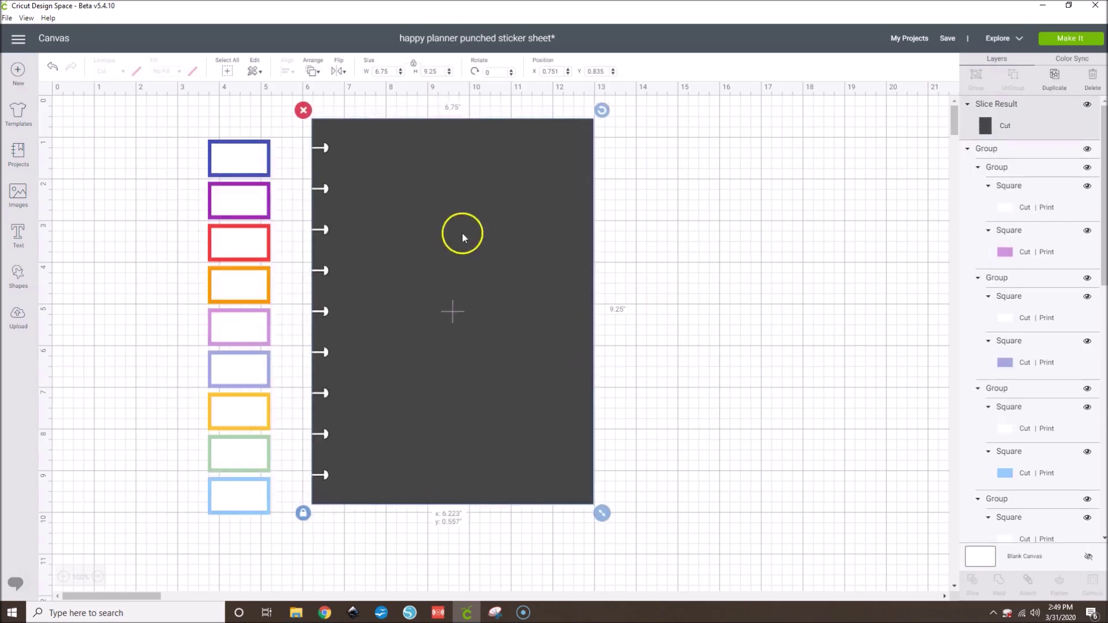
left_click(317, 73)
left_click(319, 91)
left_click(748, 245)
Move the coloured box column onto the page beside the punch holes, duplicate it, and place the copy to its right.
left_click(231, 245)
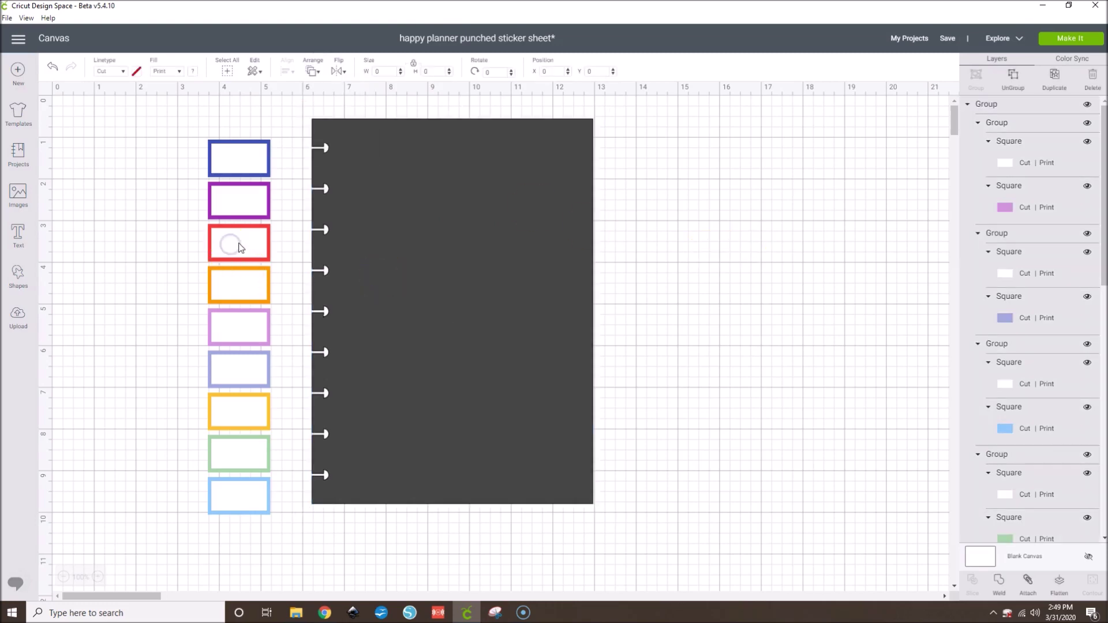
left_click_drag(249, 250, 375, 233)
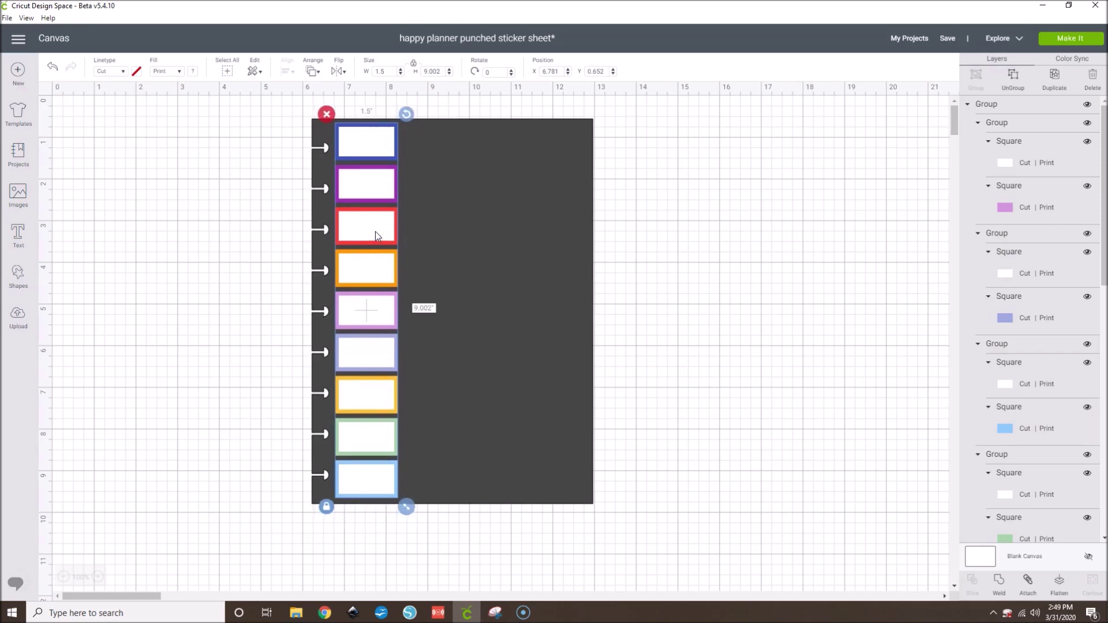
right_click(377, 234)
left_click(403, 330)
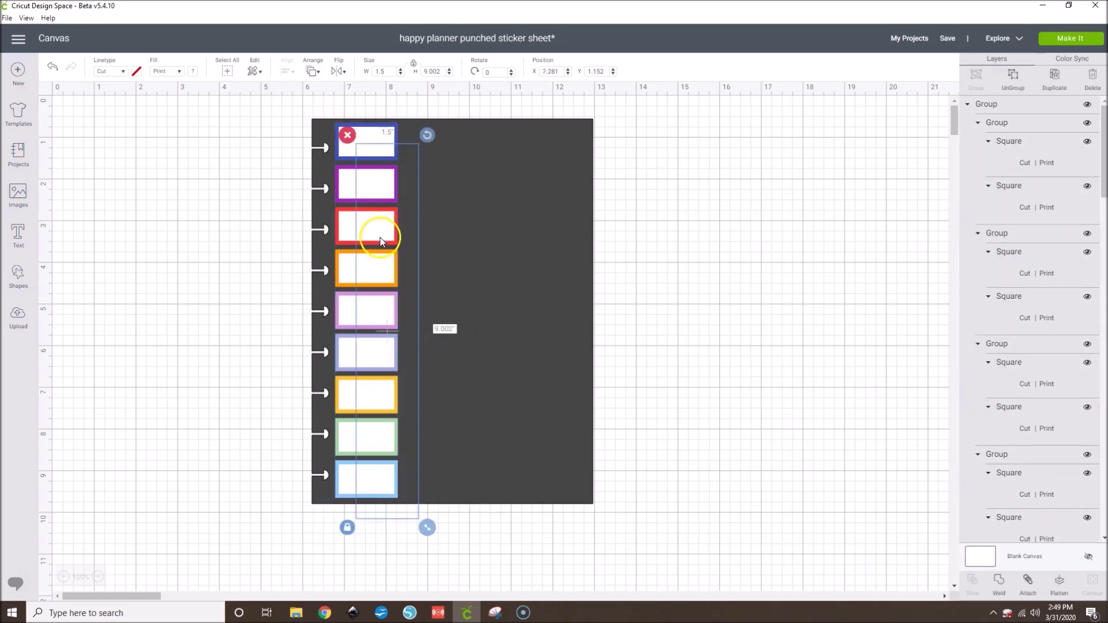
left_click_drag(386, 246, 458, 230)
right_click(460, 229)
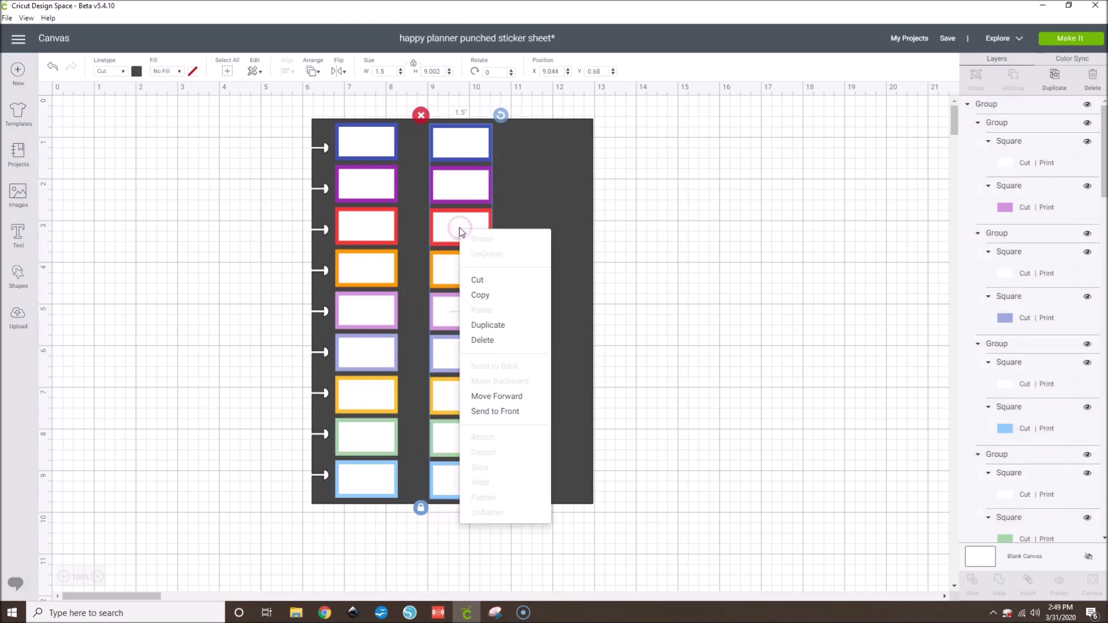
left_click(487, 326)
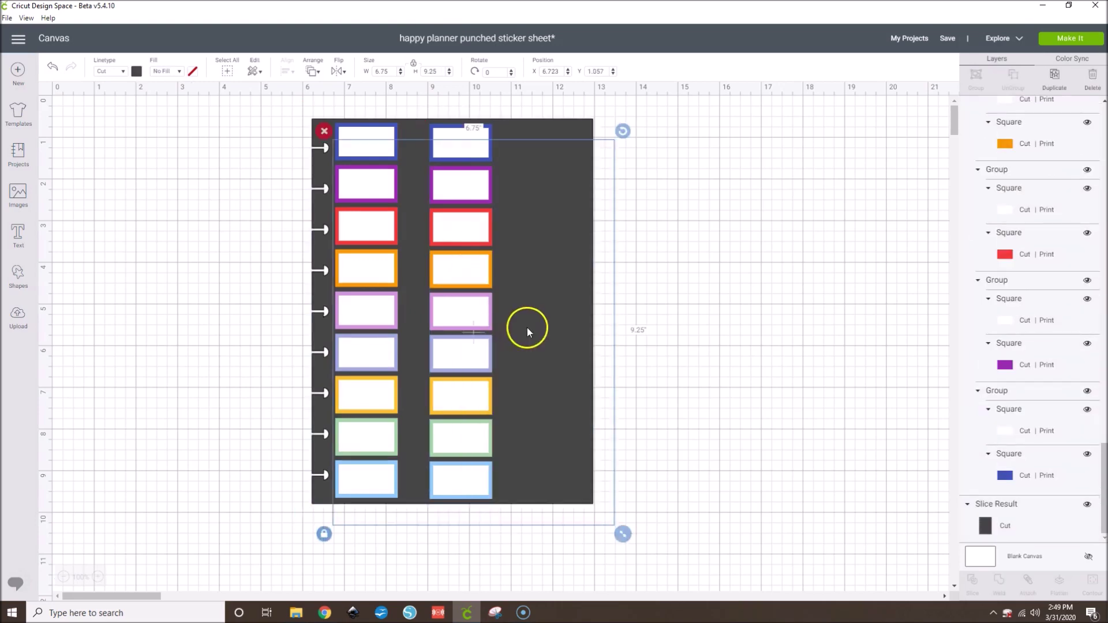
key("Delete")
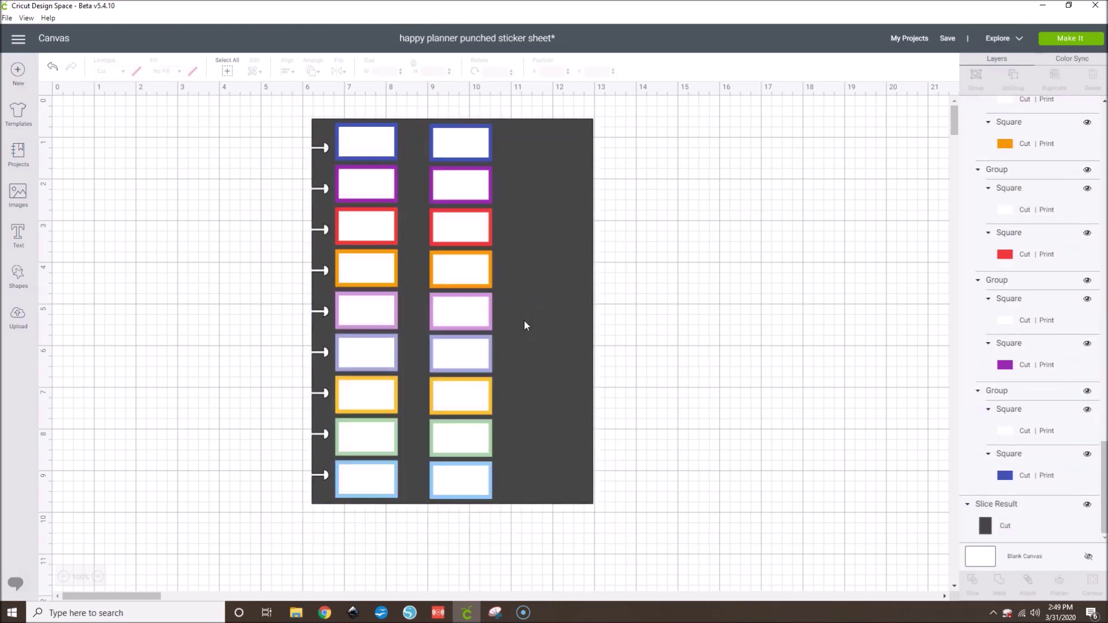
Duplicate the second box column to make a third, and shift the columns so all three sit closely side by side.
right_click(460, 280)
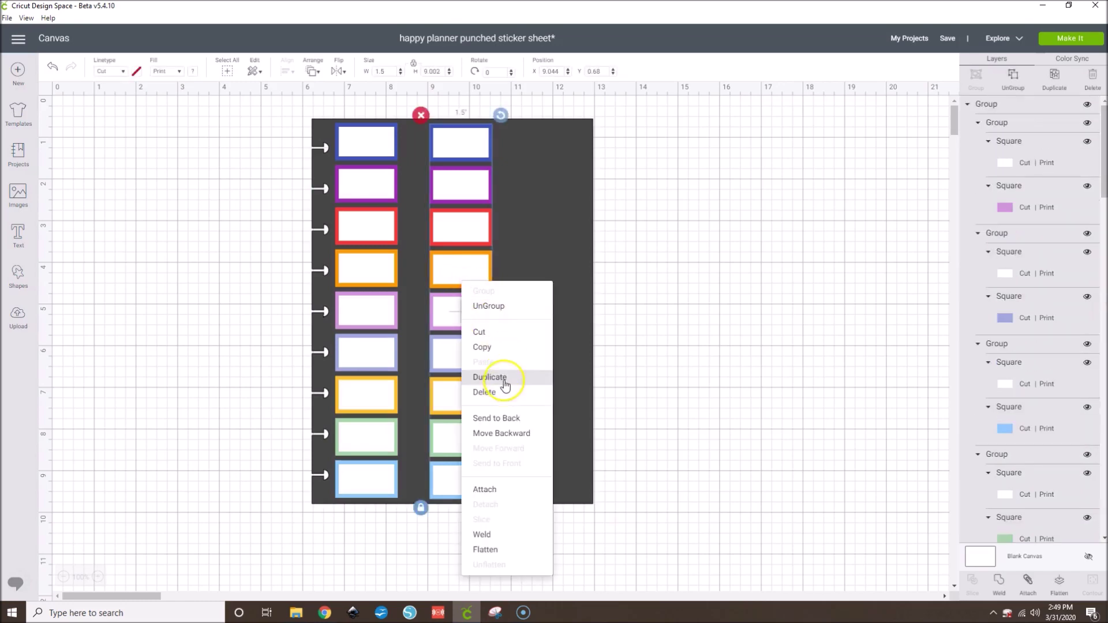
left_click(504, 378)
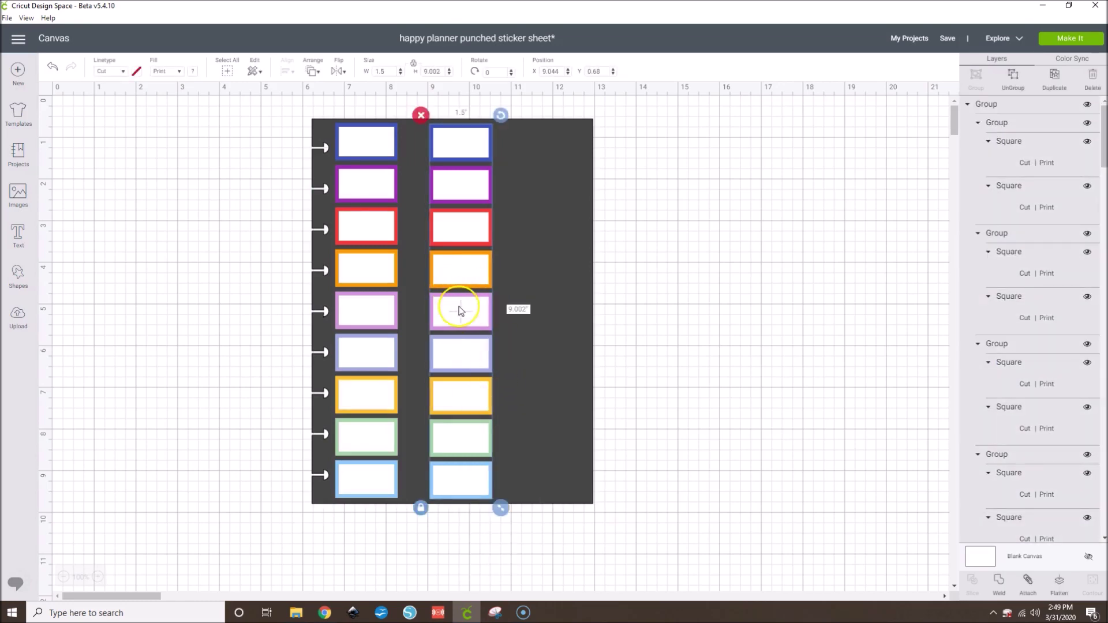
left_click_drag(501, 332, 450, 269)
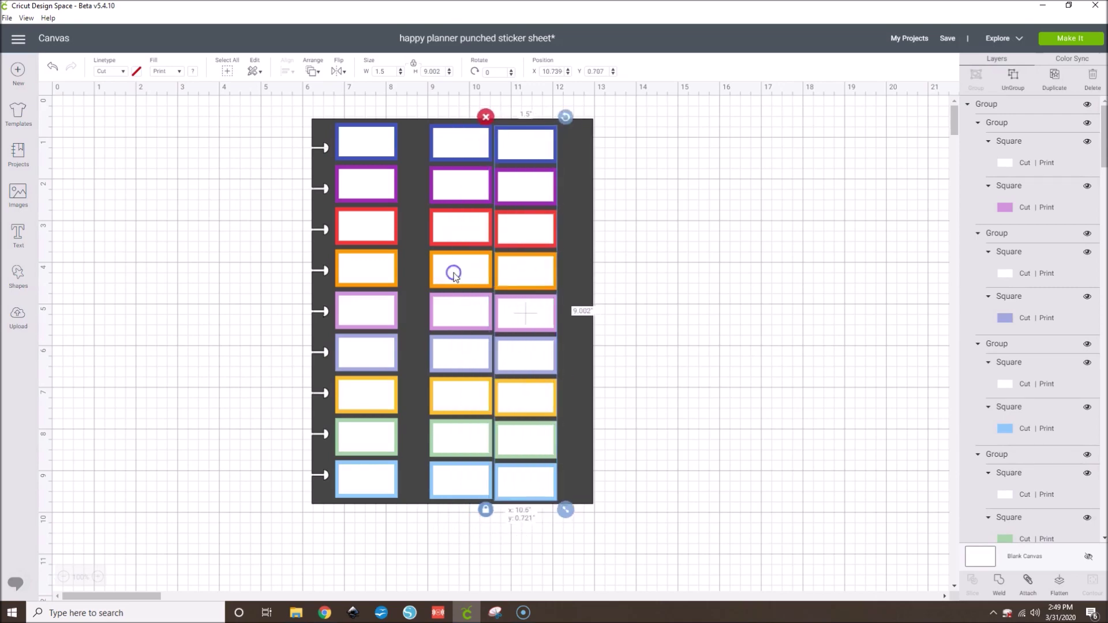
left_click(444, 277)
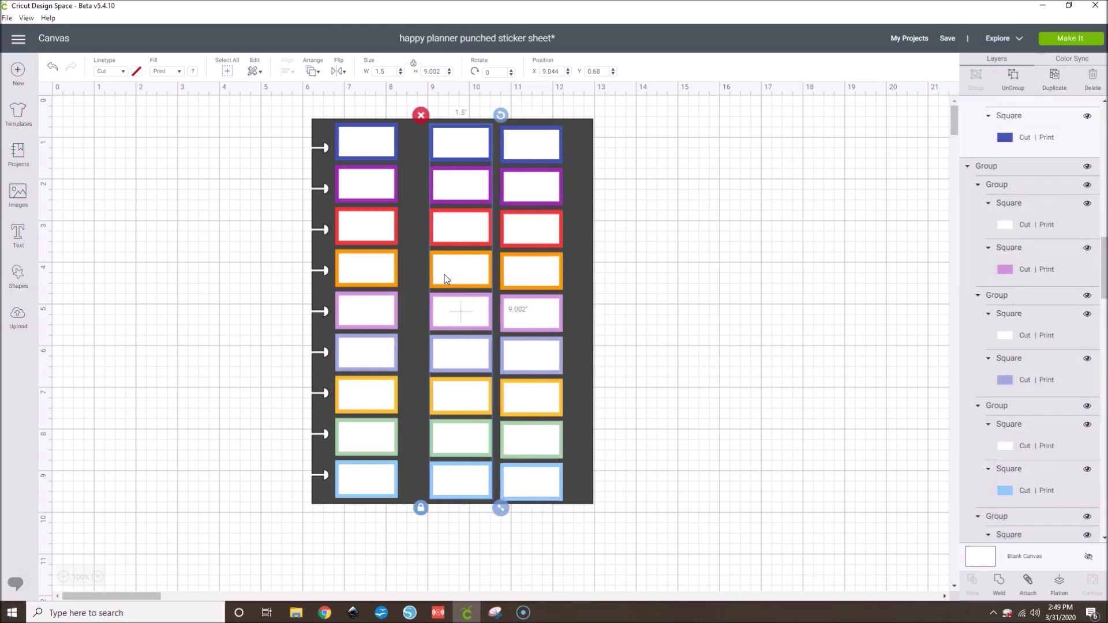
left_click_drag(450, 279, 426, 275)
left_click(525, 272)
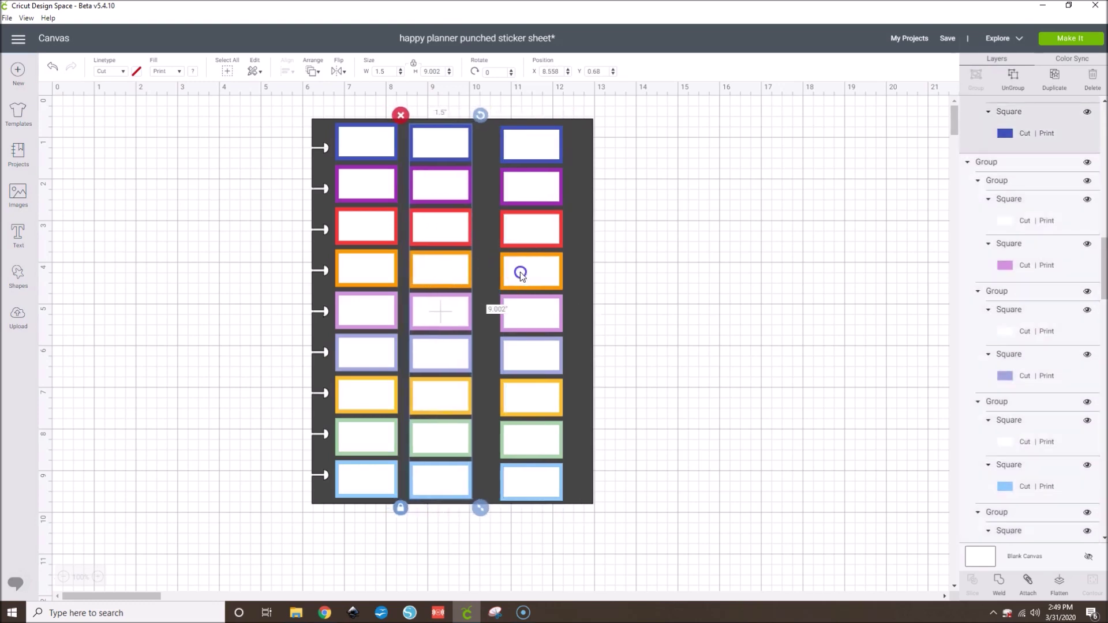
left_click_drag(509, 275, 496, 274)
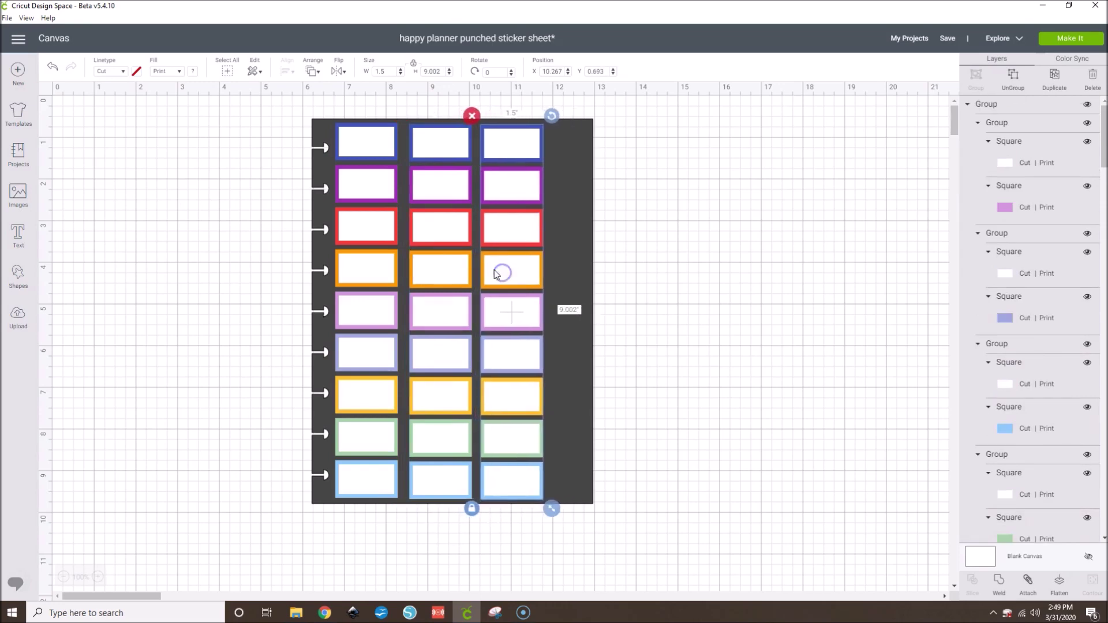
Duplicate the third box column and move the copy off the page to the empty canvas on its right.
right_click(494, 269)
left_click(539, 272)
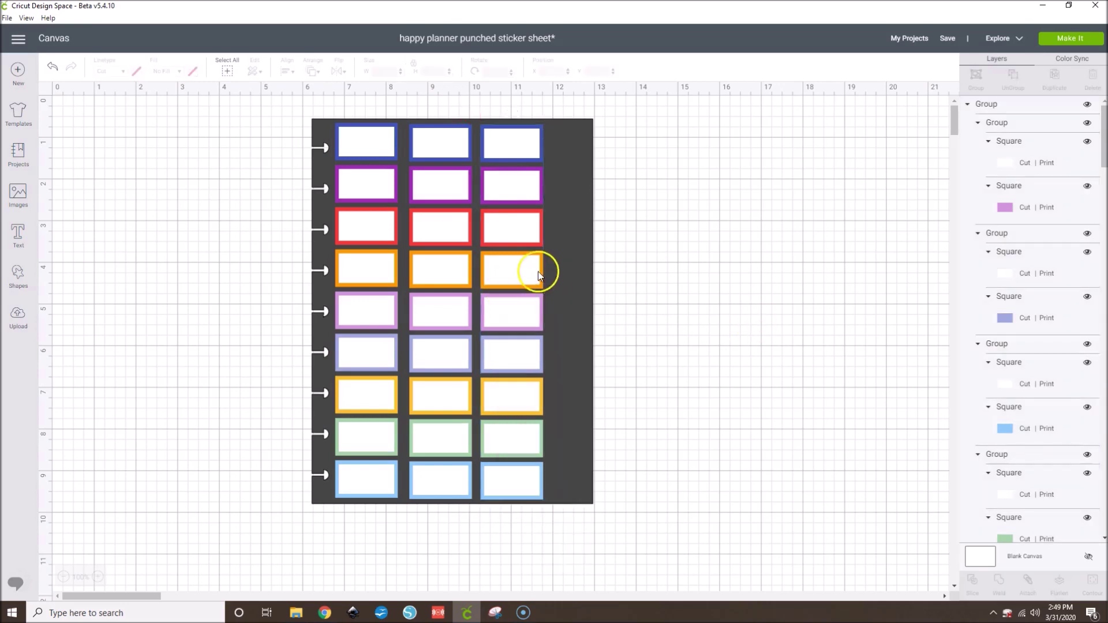
right_click(535, 268)
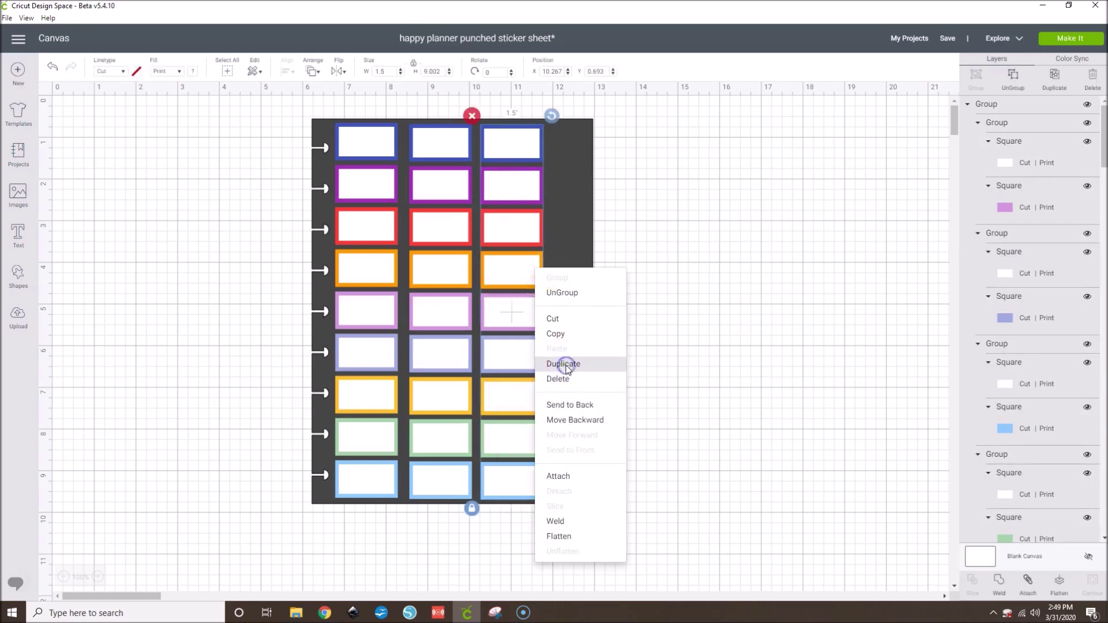
left_click(565, 365)
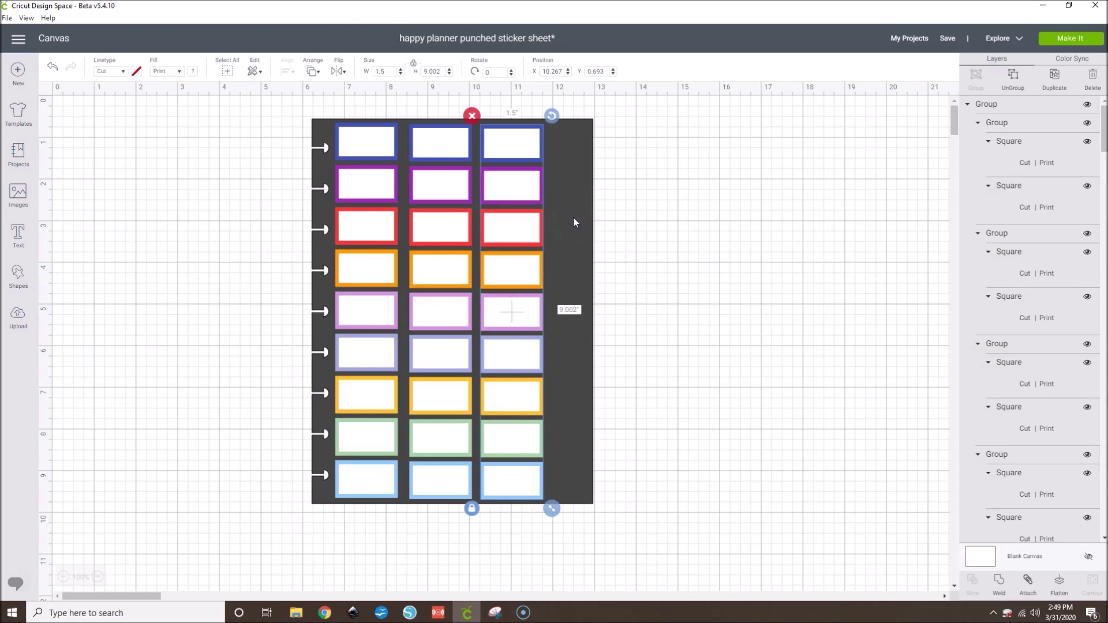
key("ctrl+d")
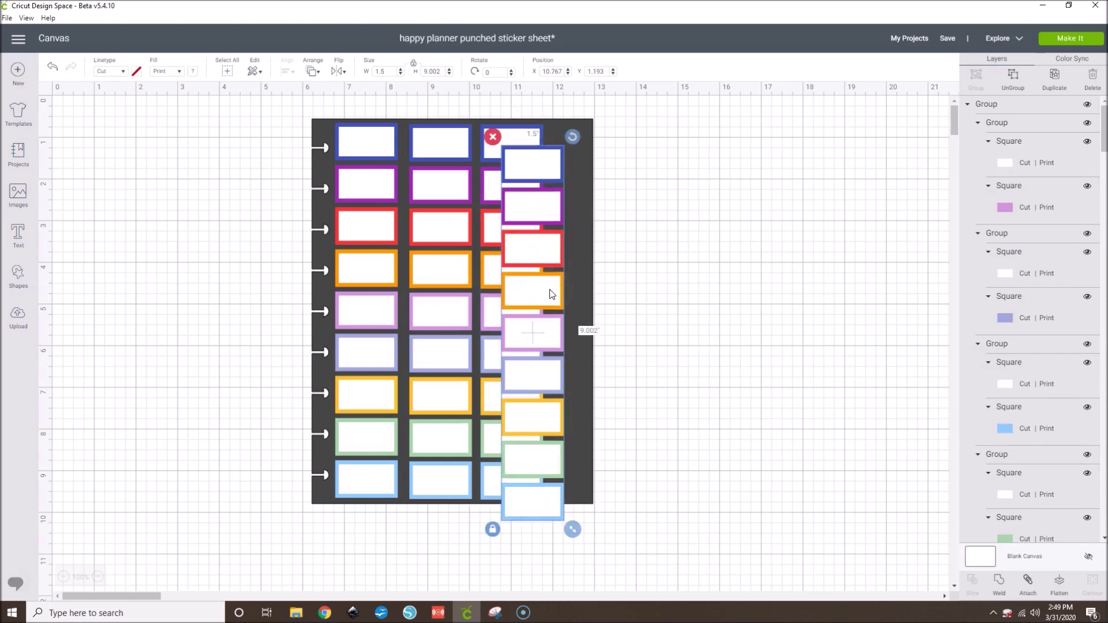
left_click_drag(550, 289, 684, 294)
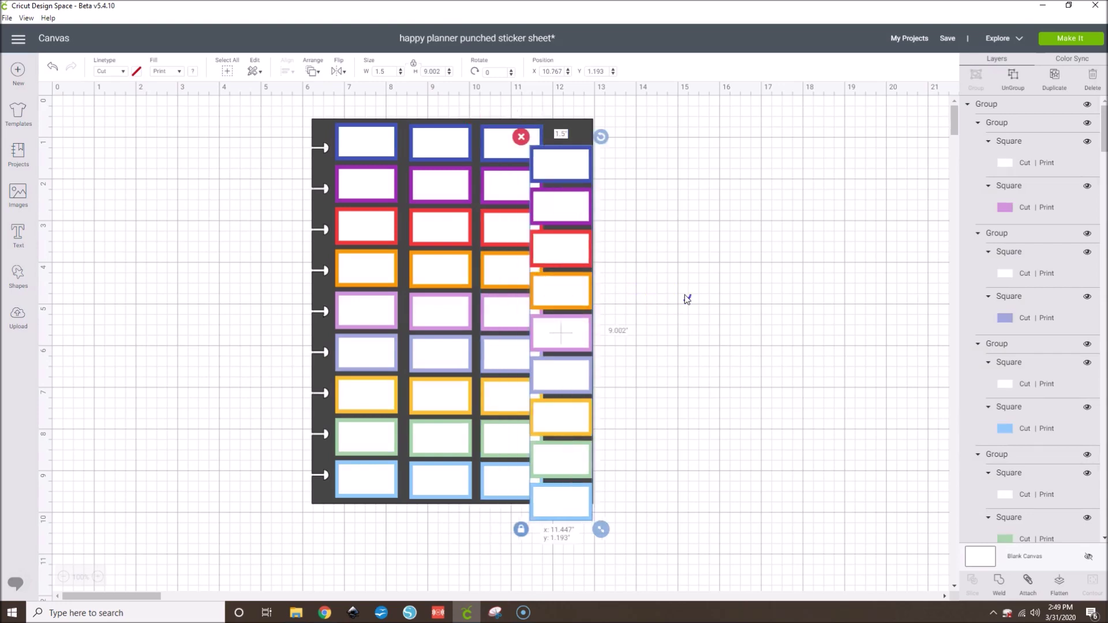
left_click(691, 291)
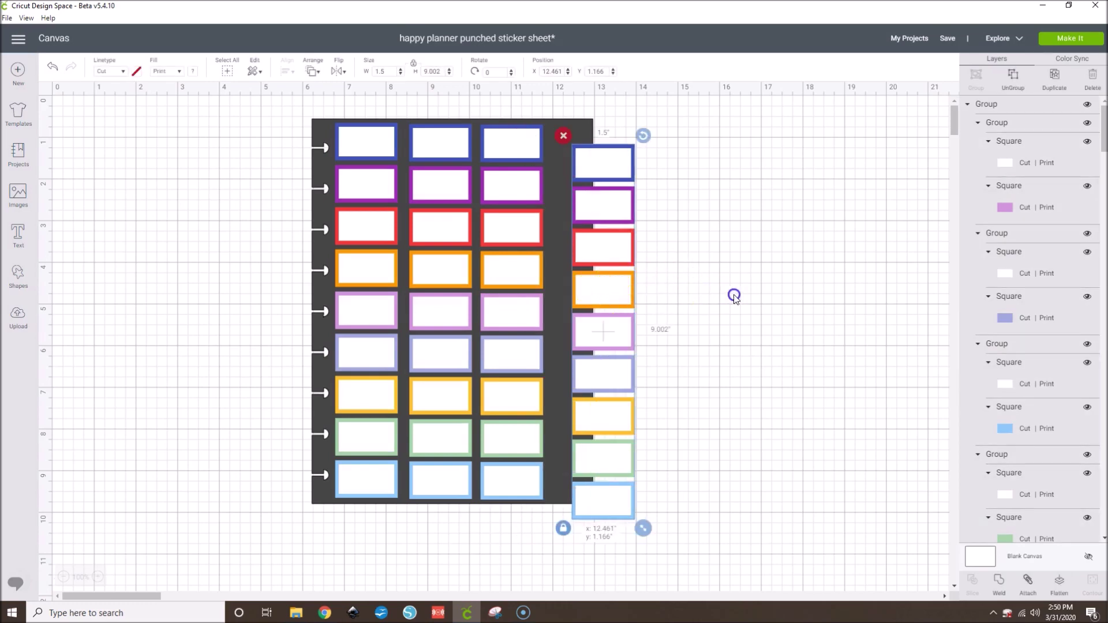
left_click_drag(606, 288, 698, 259)
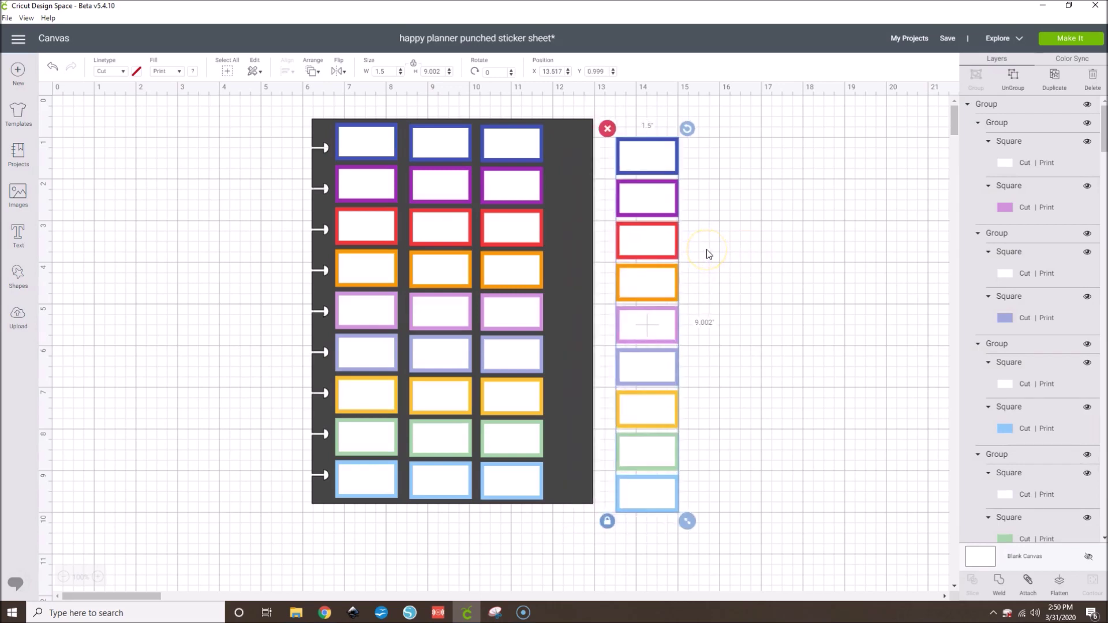
Ungroup the spare coloured box column standing off the page so its boxes become separate.
right_click(655, 281)
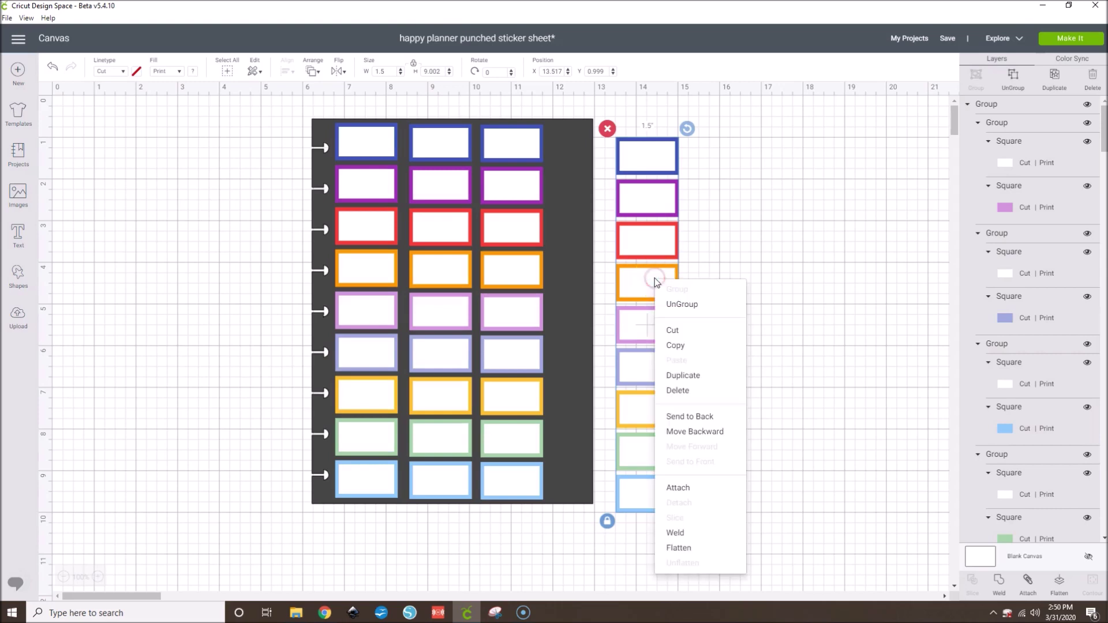
left_click(669, 304)
left_click(776, 323)
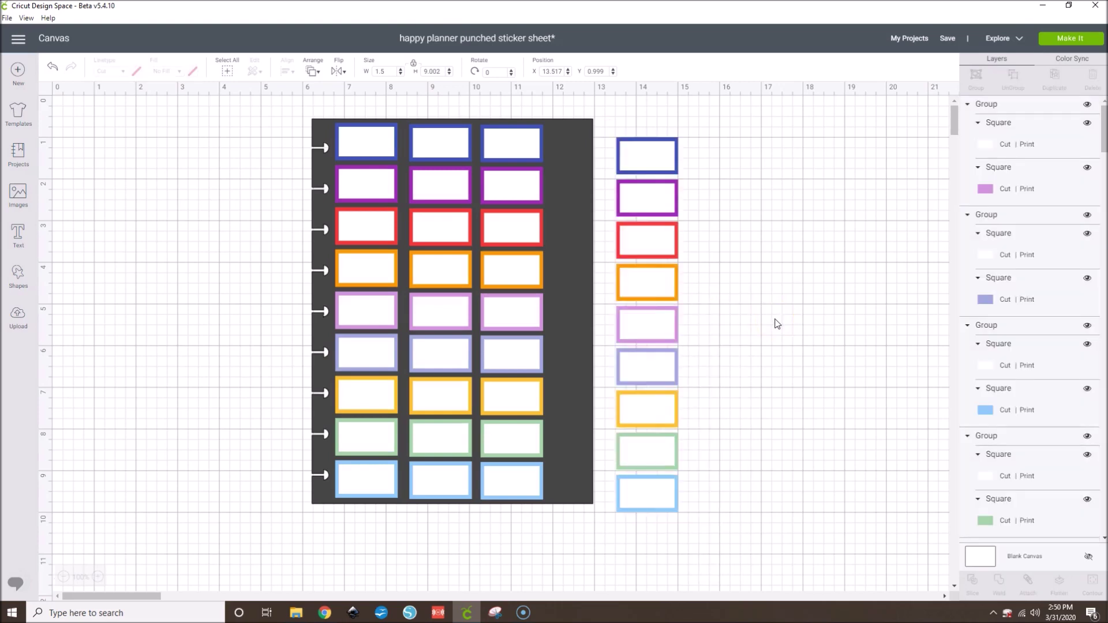
Rotate the top five boxes of the ungrouped column, dark blue through light pinkish-purple, together by 90 degrees.
left_click(656, 161)
left_click(656, 161)
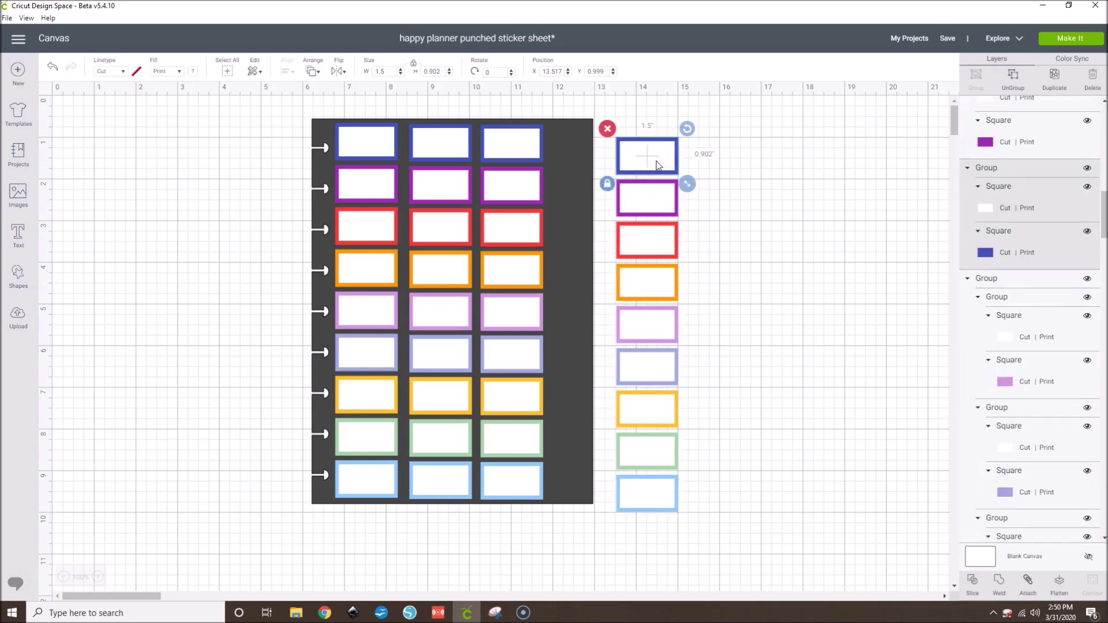
left_click(656, 206, "shift")
left_click(662, 241, "shift")
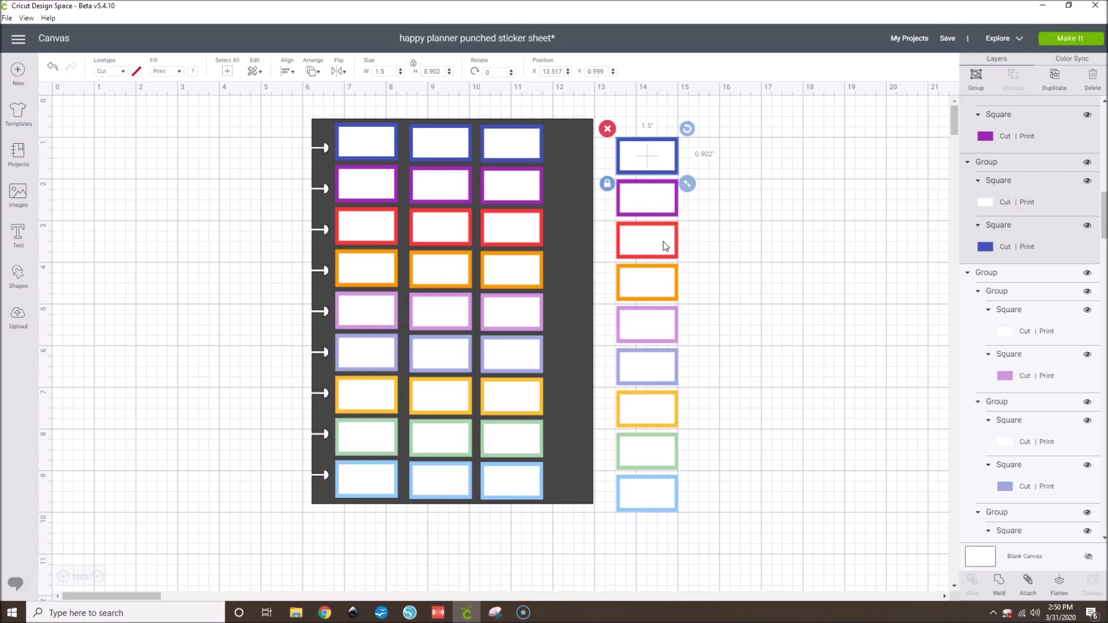
left_click(658, 242)
left_click(659, 177, "shift")
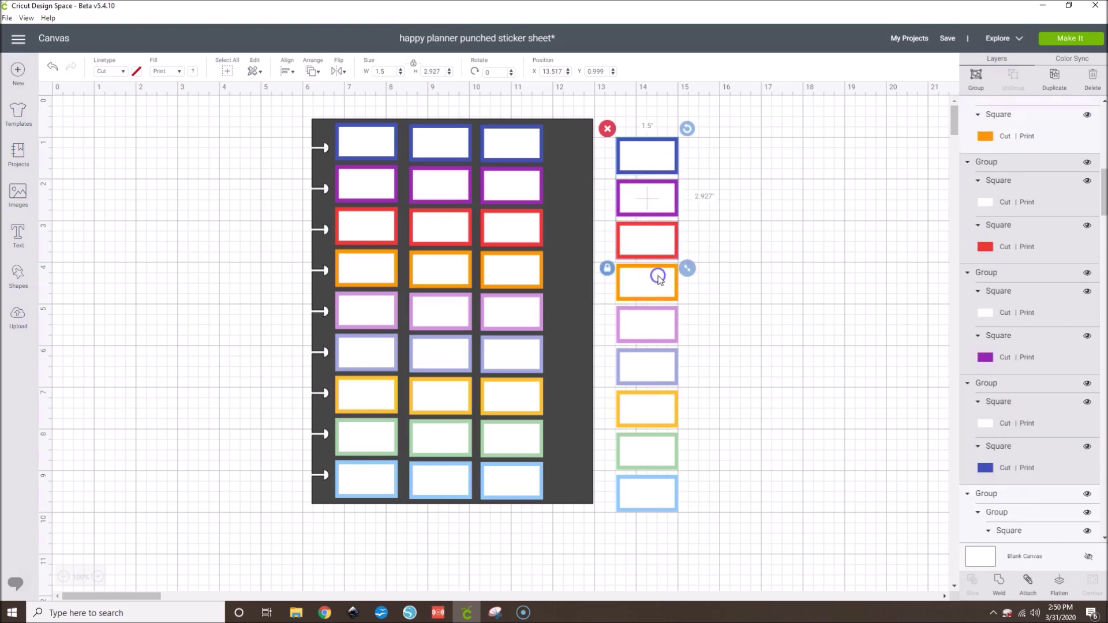
left_click(654, 334)
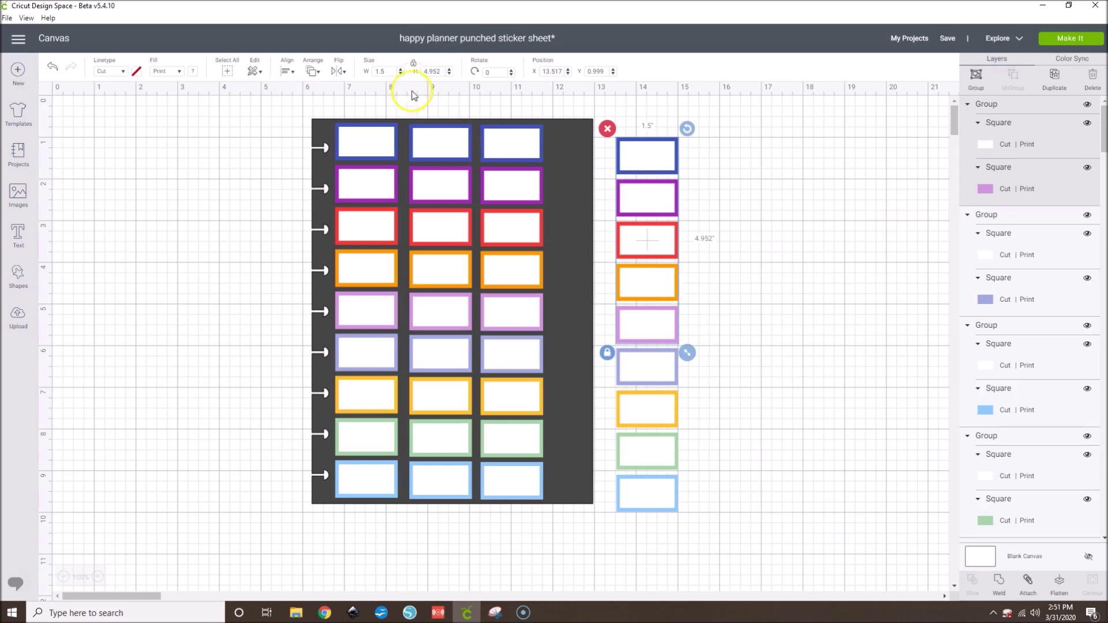
left_click(480, 73)
key("Return")
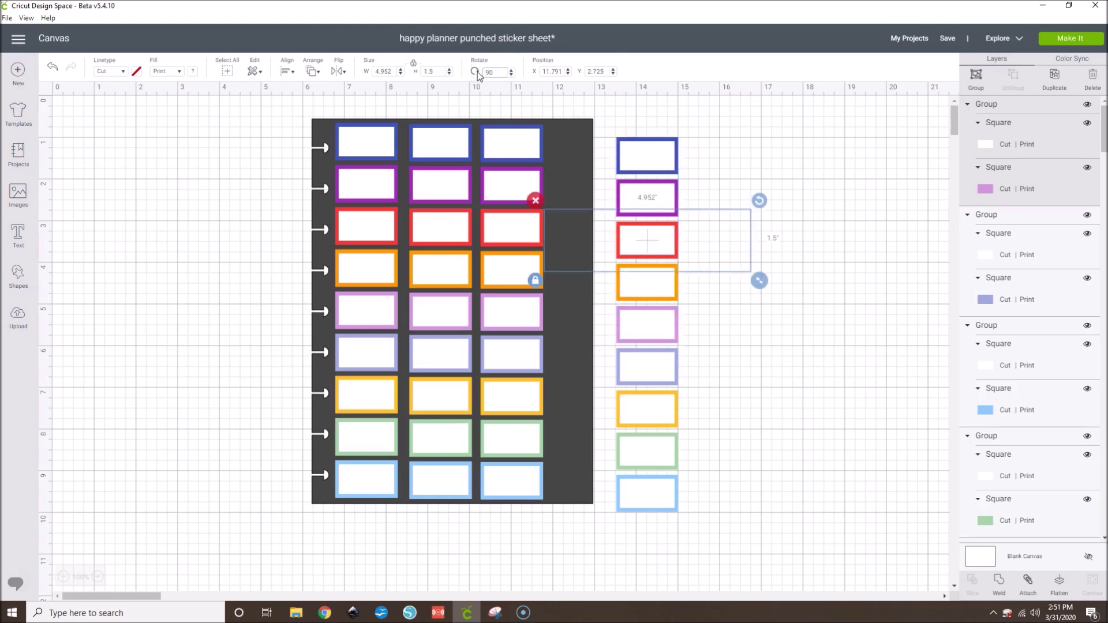
Align the upright pinkish-purple box with the top of the third box column on the page.
left_click(601, 280)
left_click(565, 245)
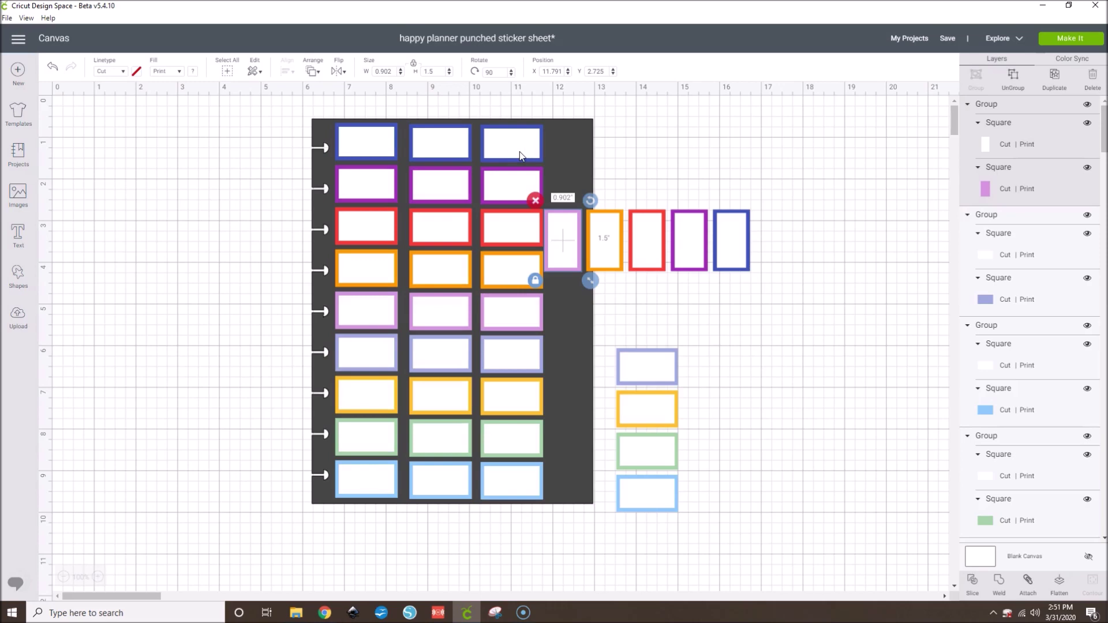
left_click(495, 135, "shift")
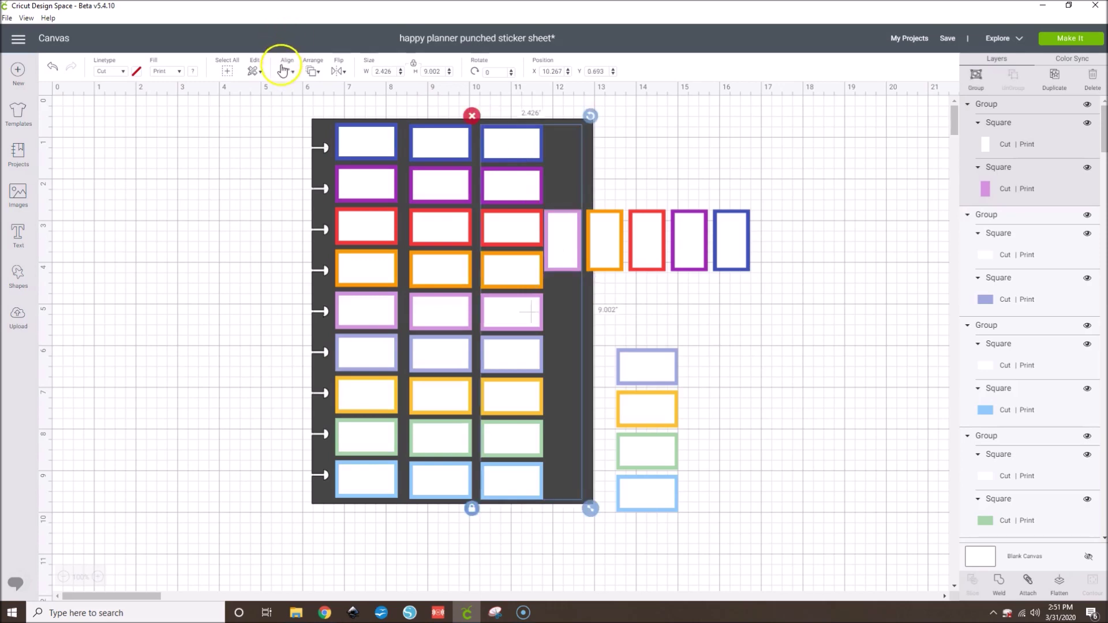
left_click(284, 71)
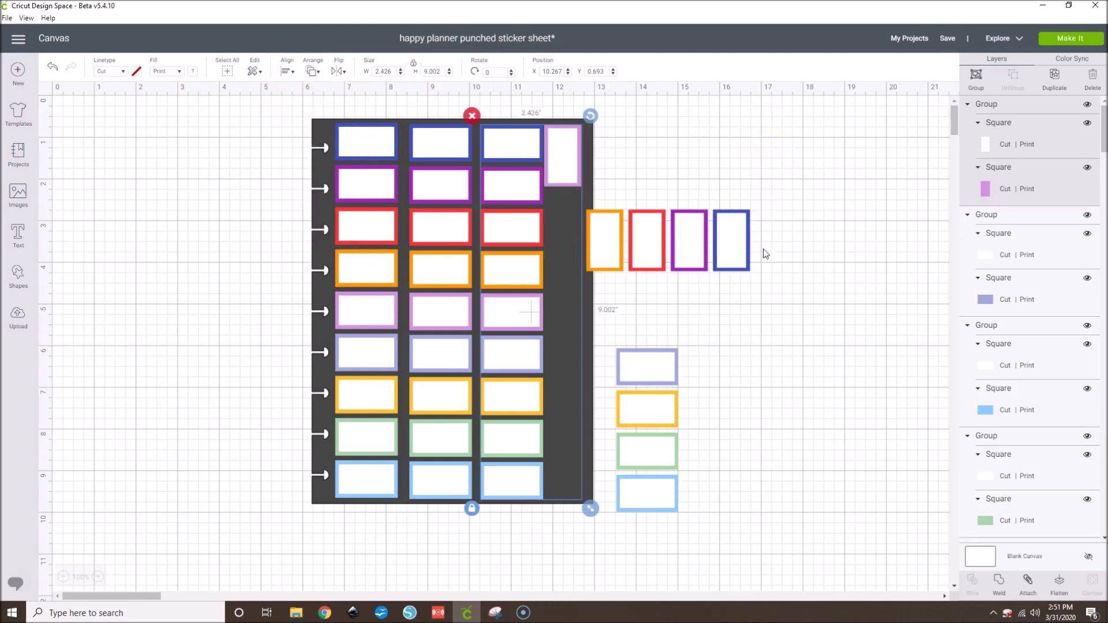
Left-align the upright blue, purple, red and orange boxes with the pinkish-purple box beside the third column.
left_click(742, 245)
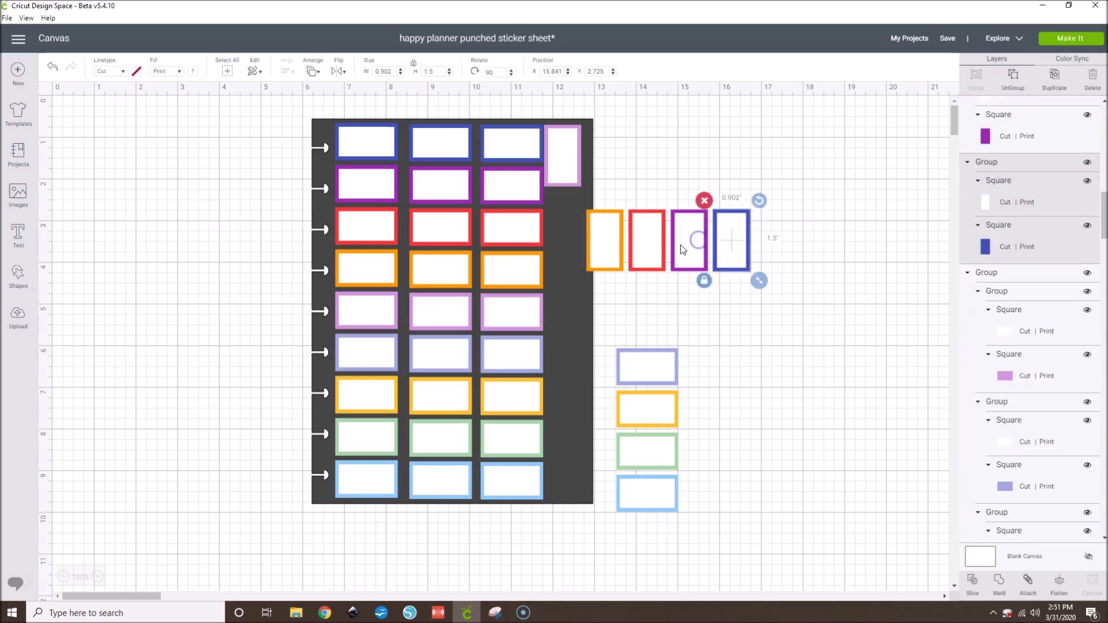
left_click(600, 246)
left_click(565, 153)
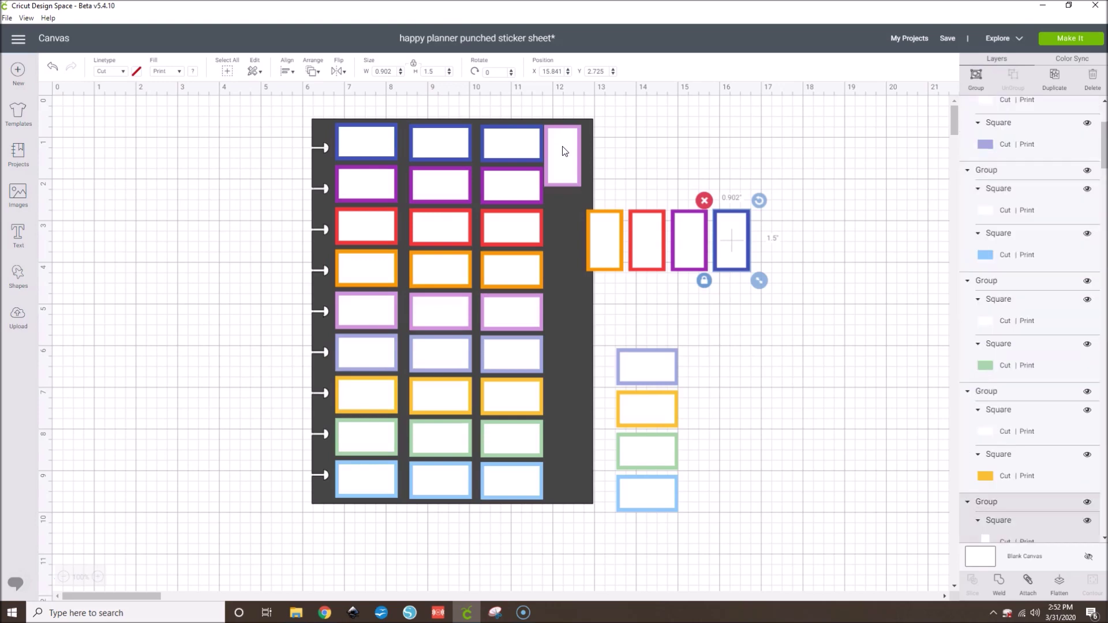
left_click(287, 71)
left_click(309, 106)
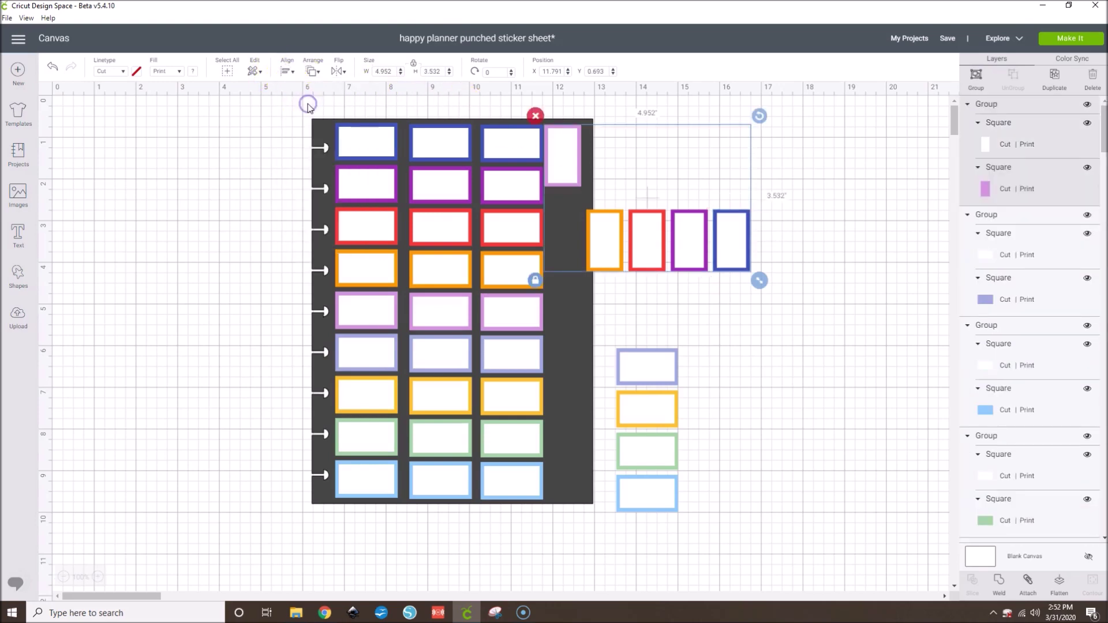
Align the upright orange box with the bottom of the third box column.
left_click(546, 244)
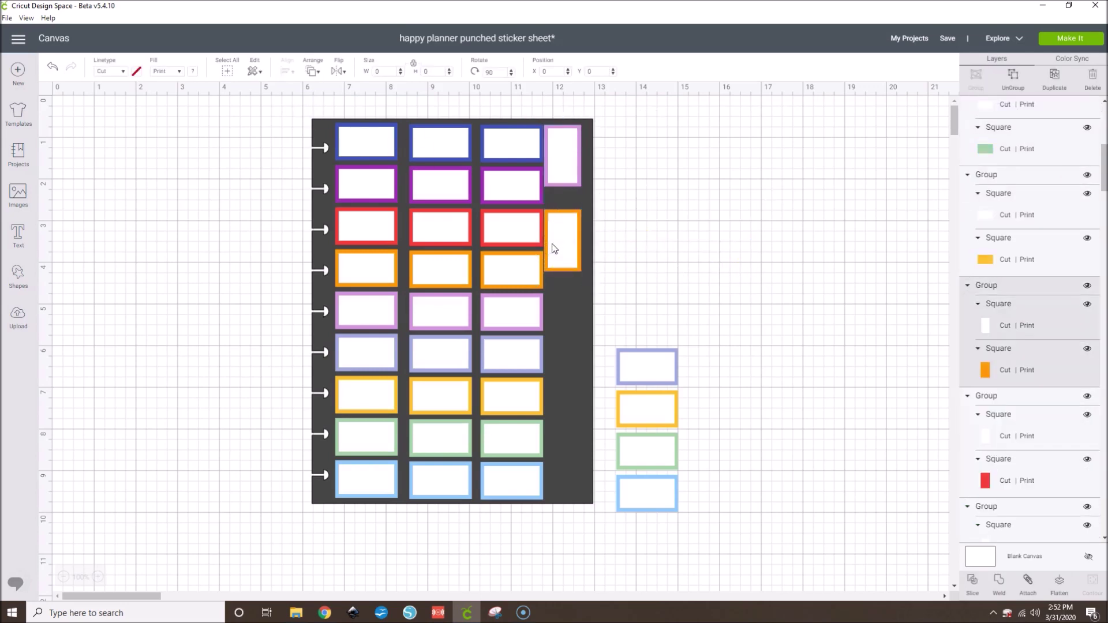
left_click(544, 281)
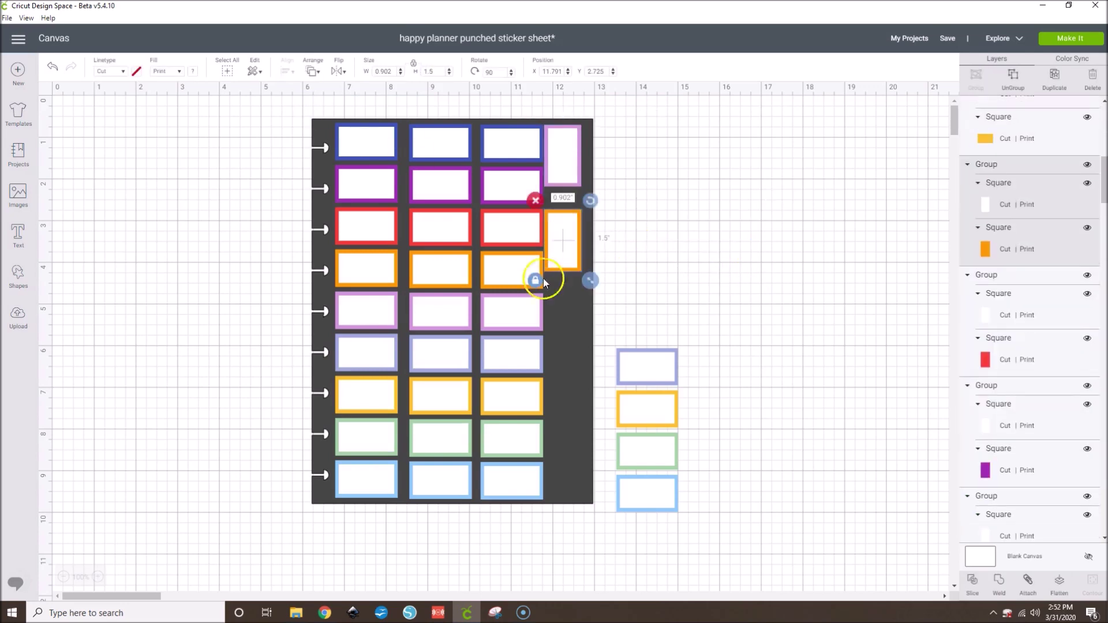
left_click(516, 473, "shift")
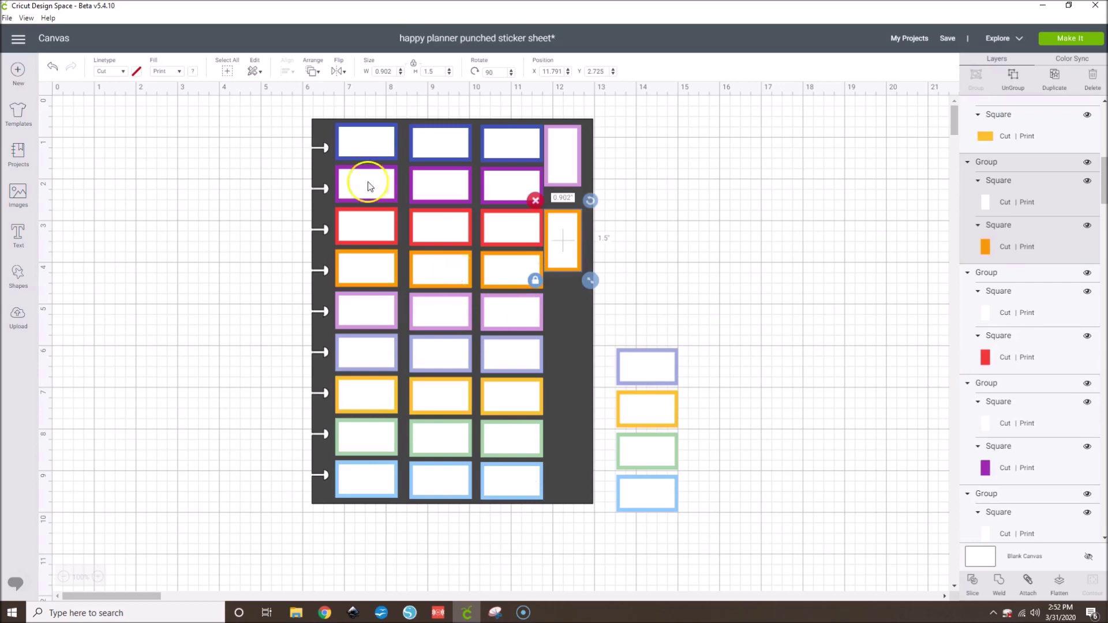
left_click(291, 71)
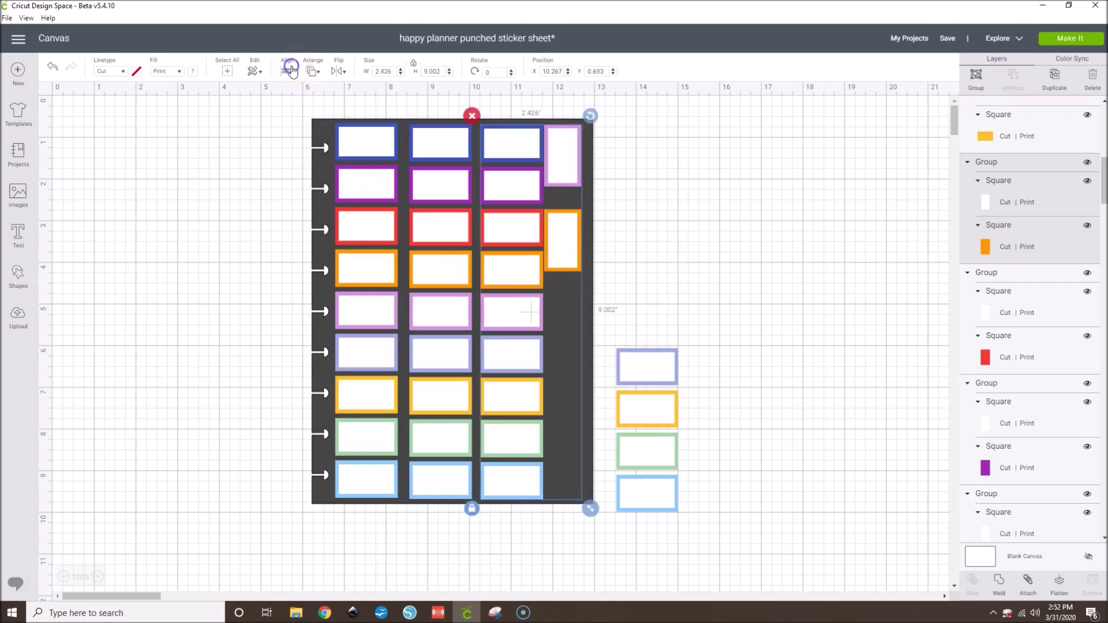
left_click(325, 192)
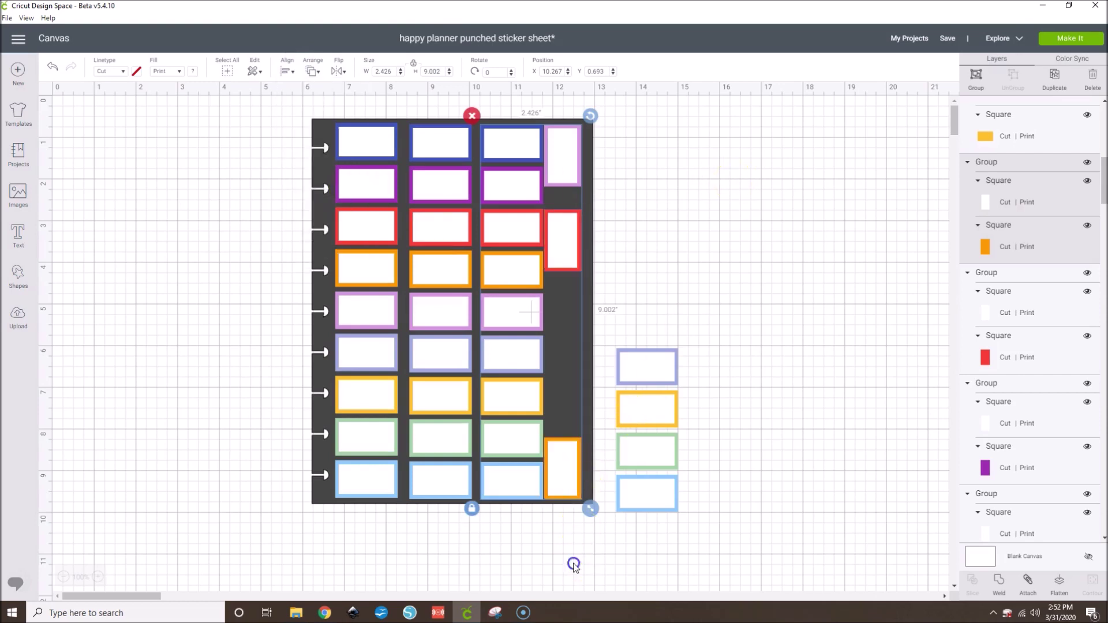
Distribute all five upright boxes vertically along the page's outer edge, including the blue and purple ones stacked beneath the red.
left_click(563, 474)
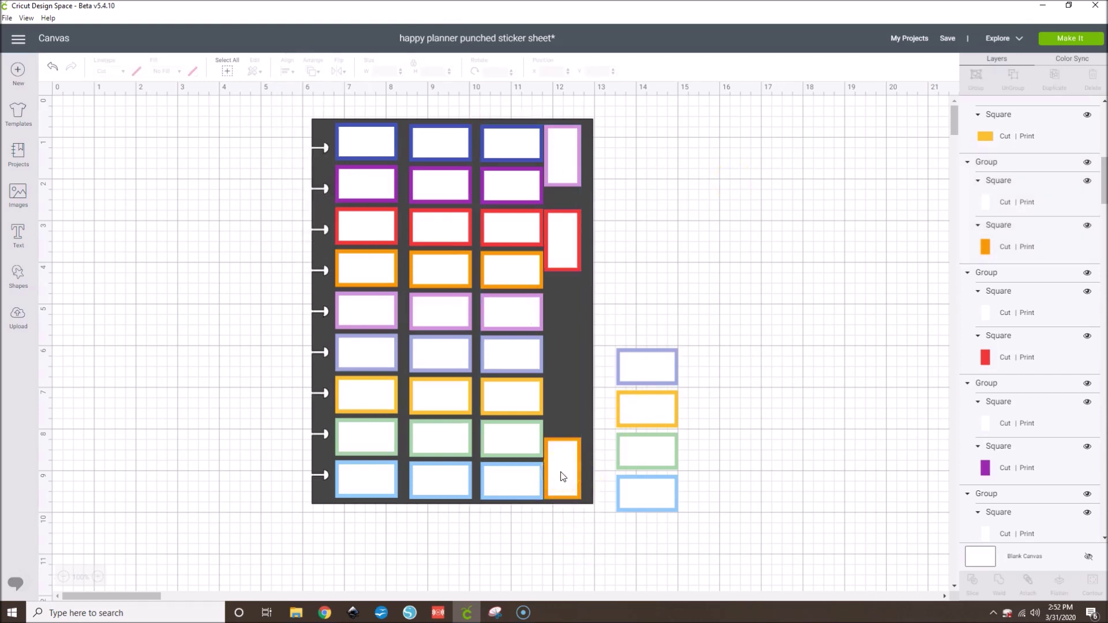
scroll(1062, 424, "down", 4)
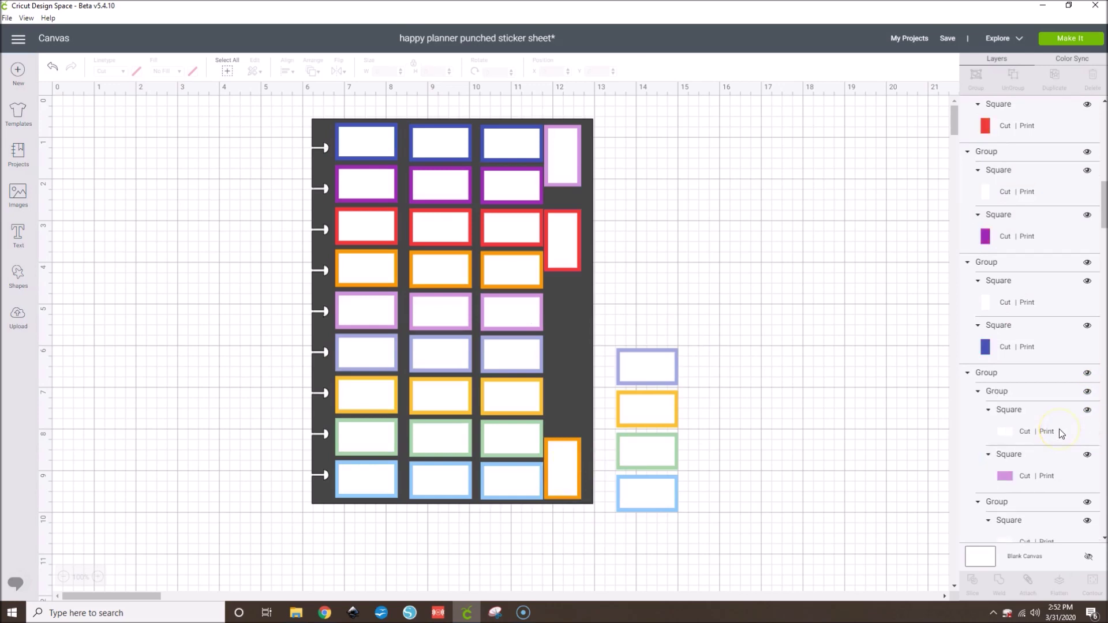
scroll(1060, 433, "down", 4)
scroll(1060, 433, "up", 2)
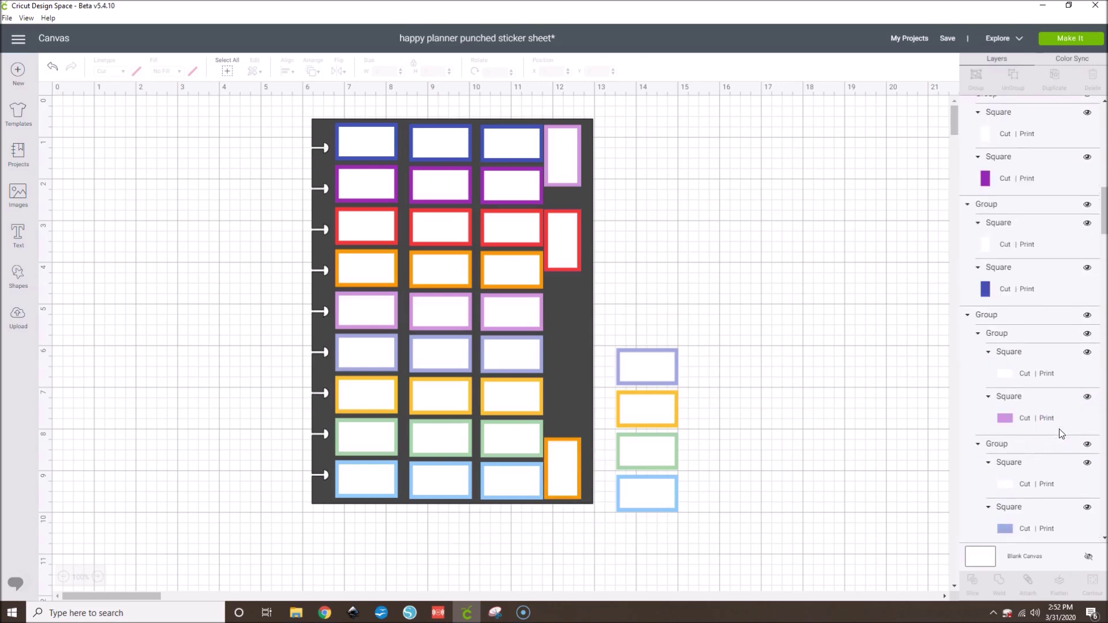
scroll(1058, 428, "up", 1)
left_click(986, 262)
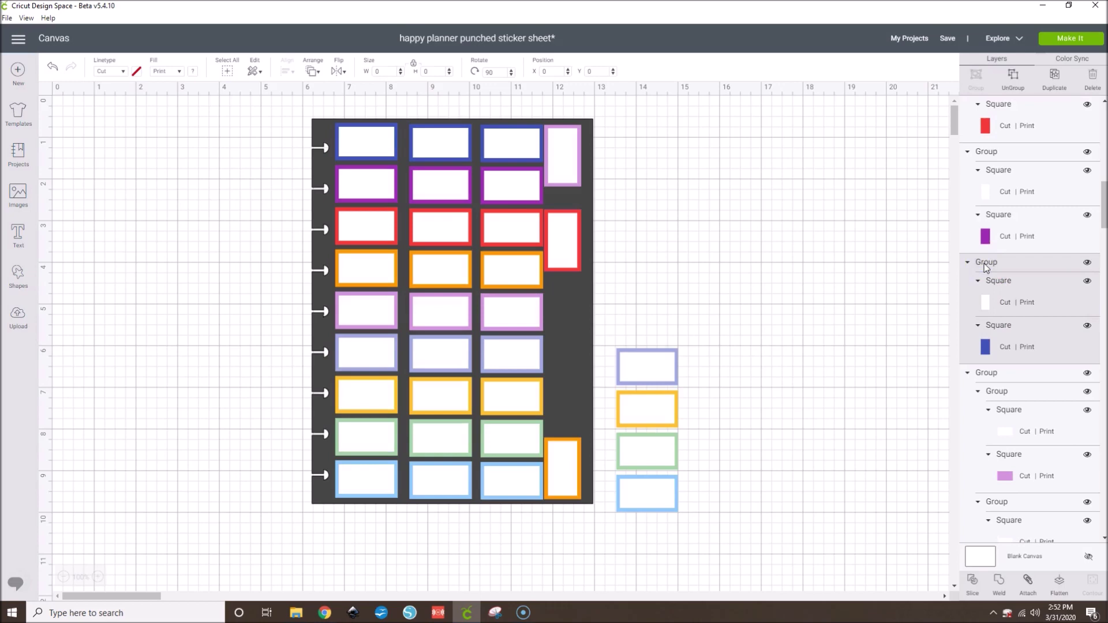
scroll(987, 265, "up", 2)
left_click(989, 267)
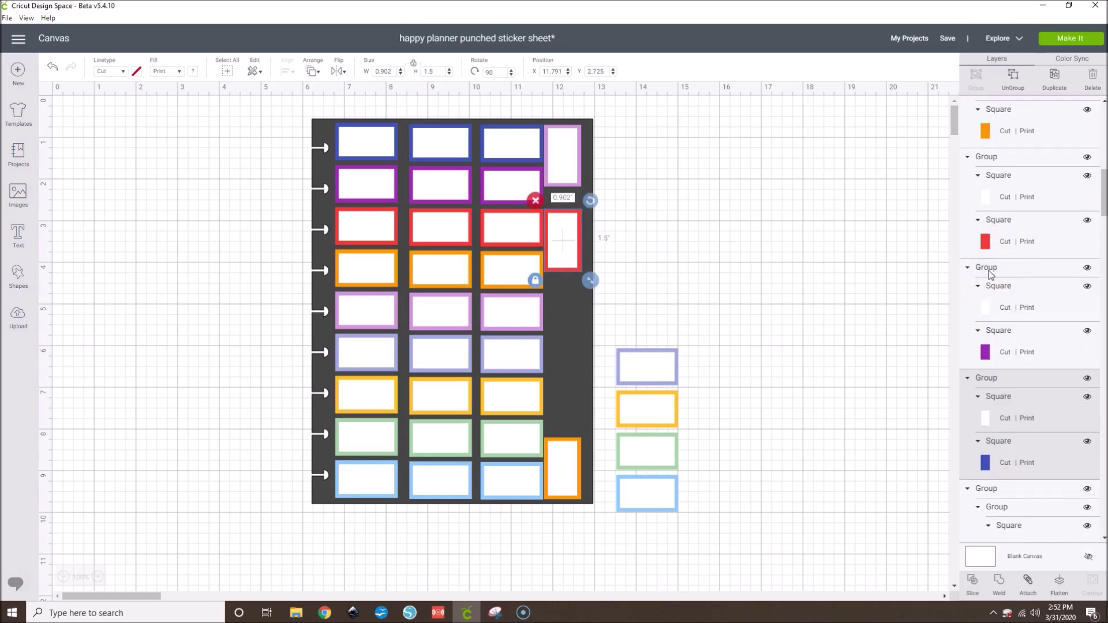
left_click(988, 269, "shift")
left_click(994, 157, "shift")
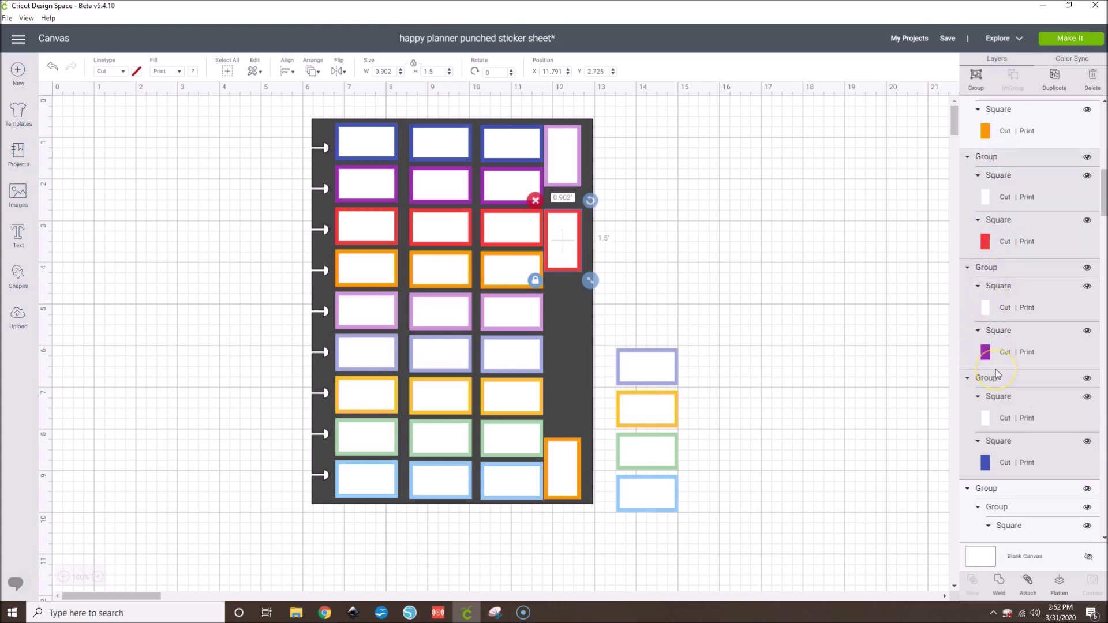
scroll(995, 372, "up", 4)
left_click(987, 279, "shift")
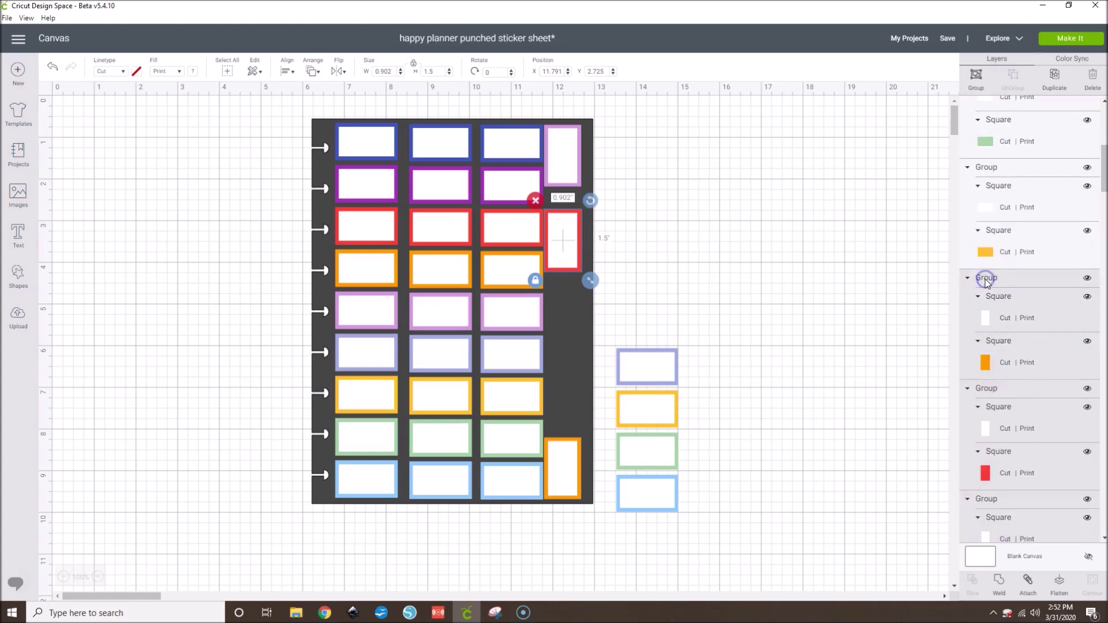
scroll(1011, 318, "up", 2)
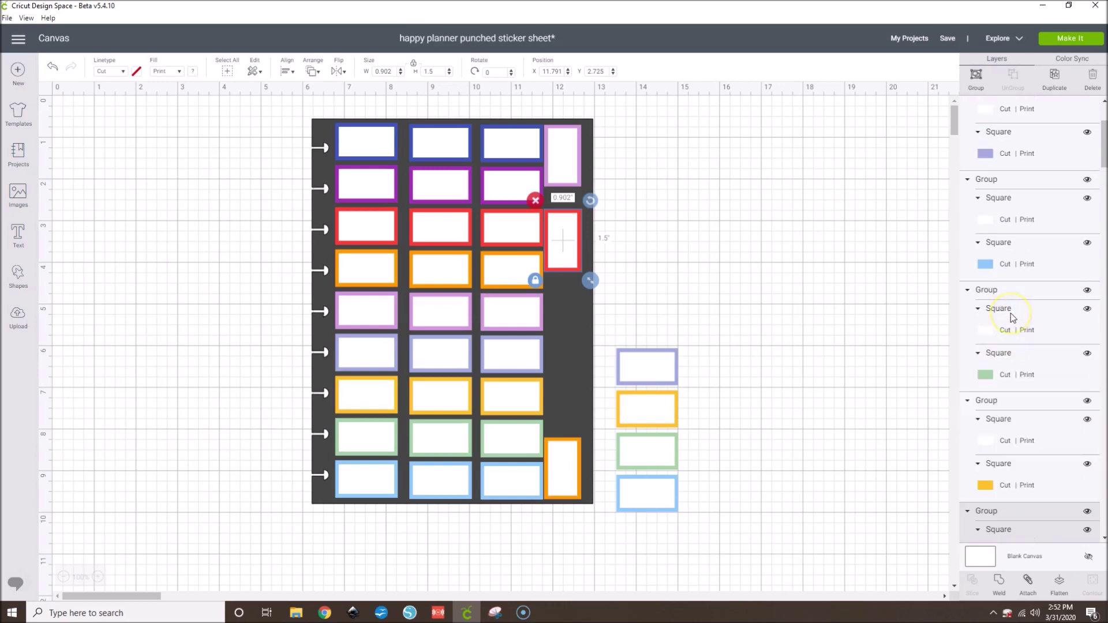
scroll(1011, 317, "up", 2)
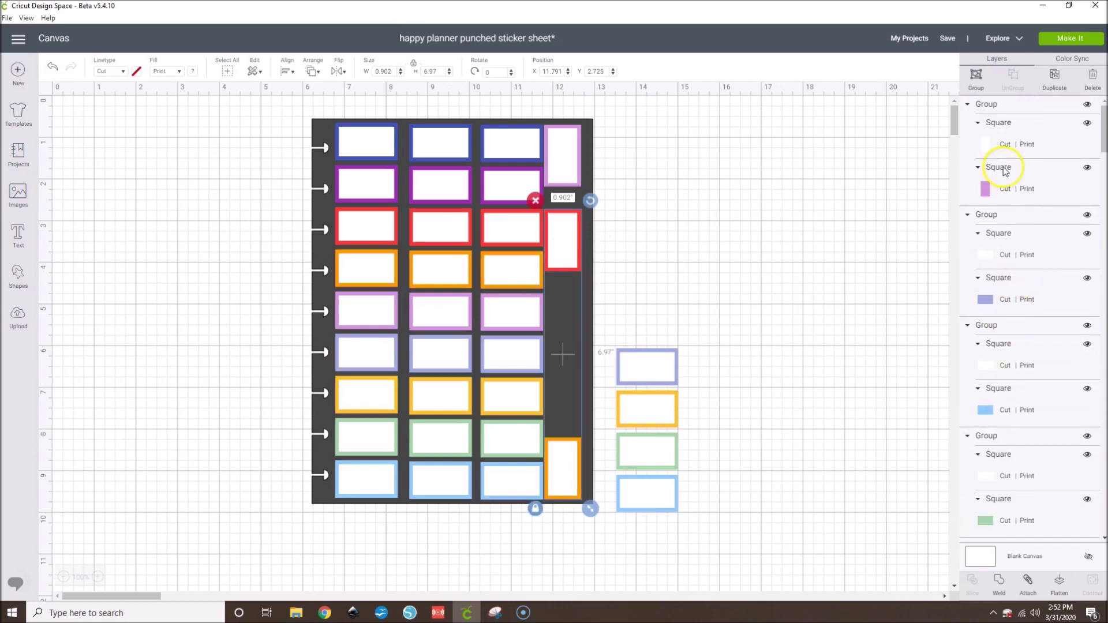
left_click(574, 171, "shift")
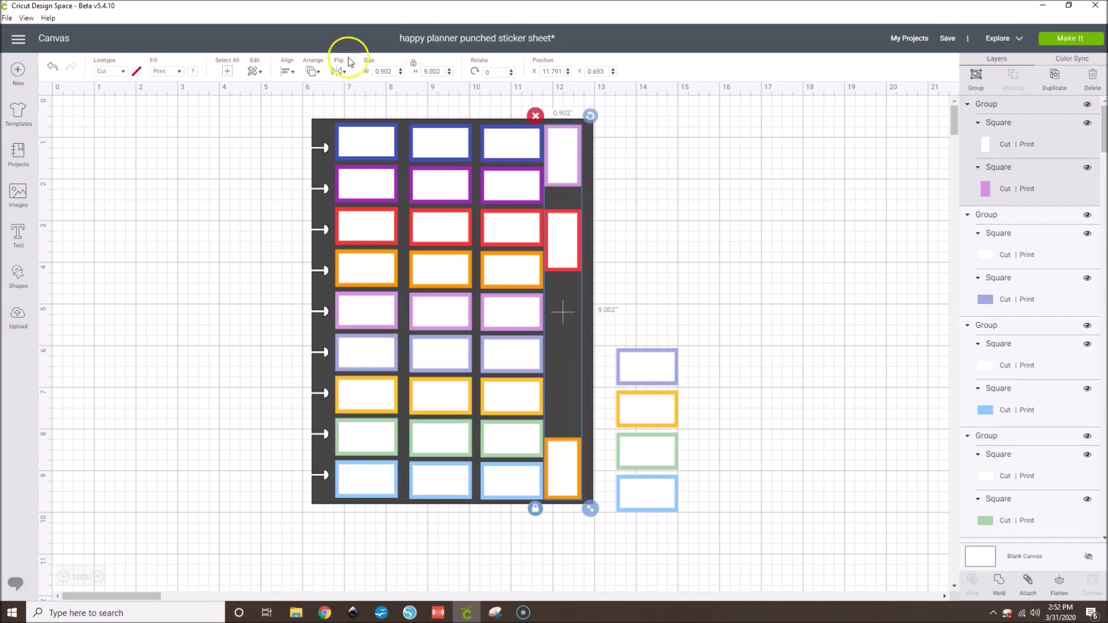
left_click(288, 71)
left_click(334, 249)
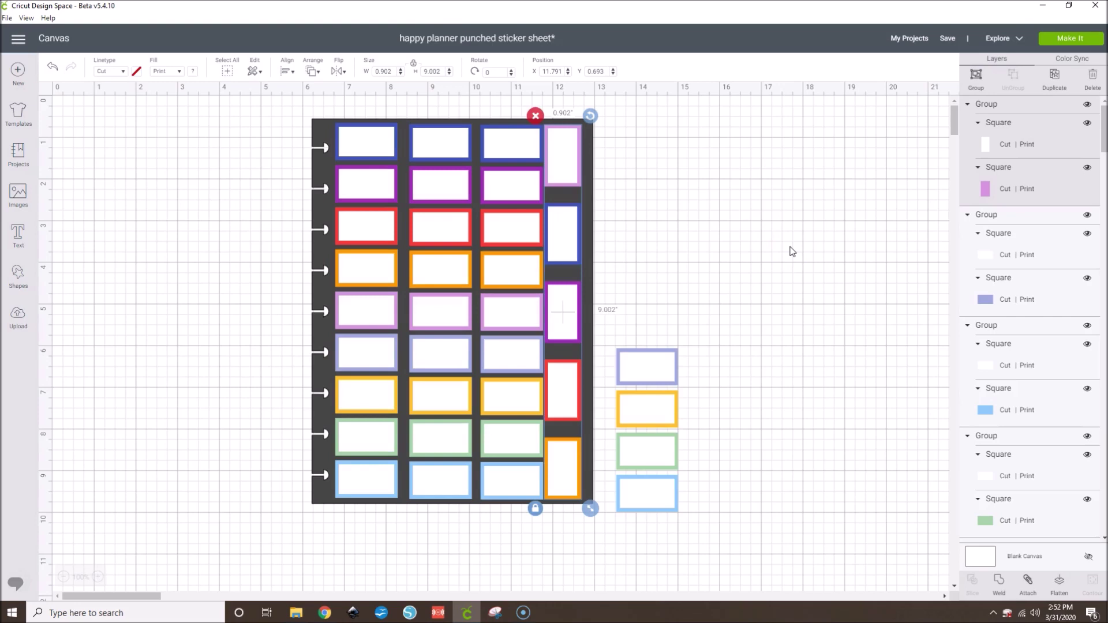
Group the five upright boxes and nudge the group slightly right, to about X 11.891.
left_click(975, 75)
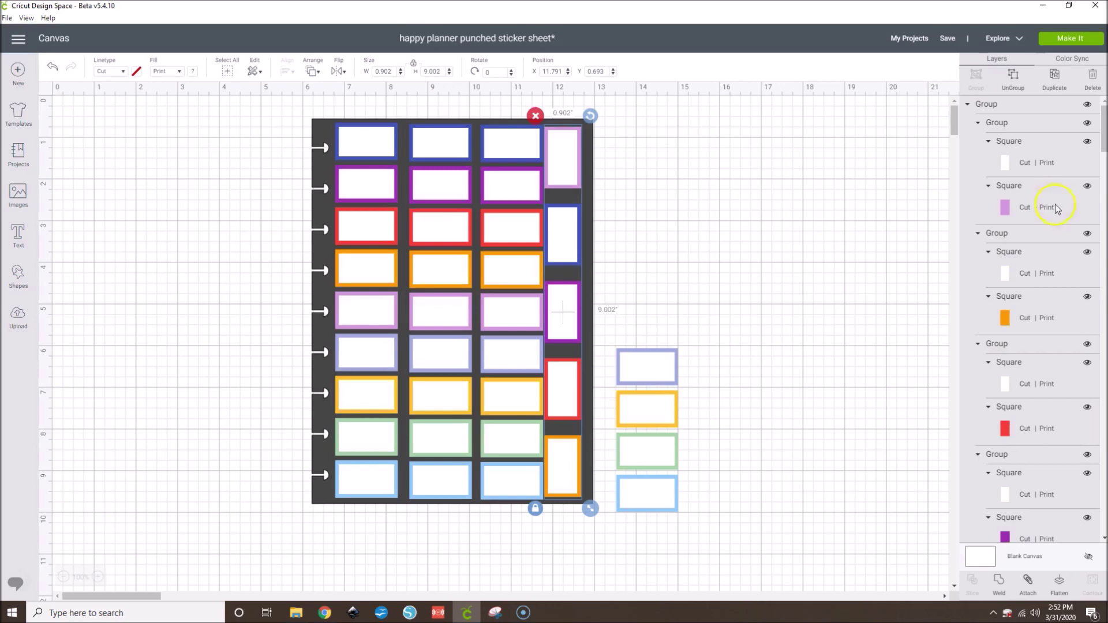
key("Right")
key("Right")
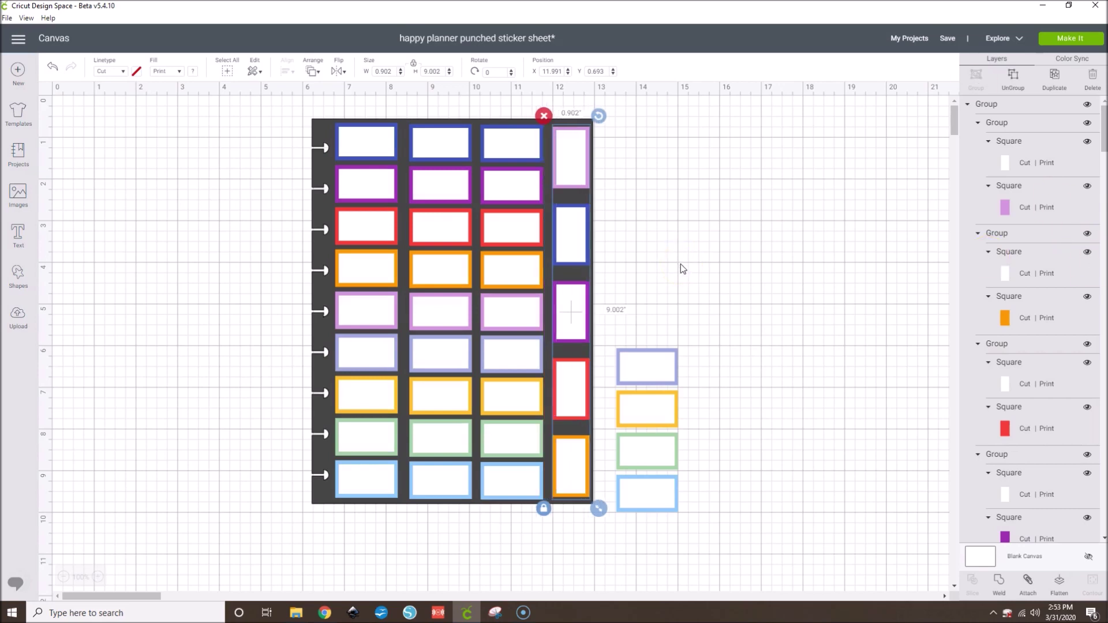
key("Left")
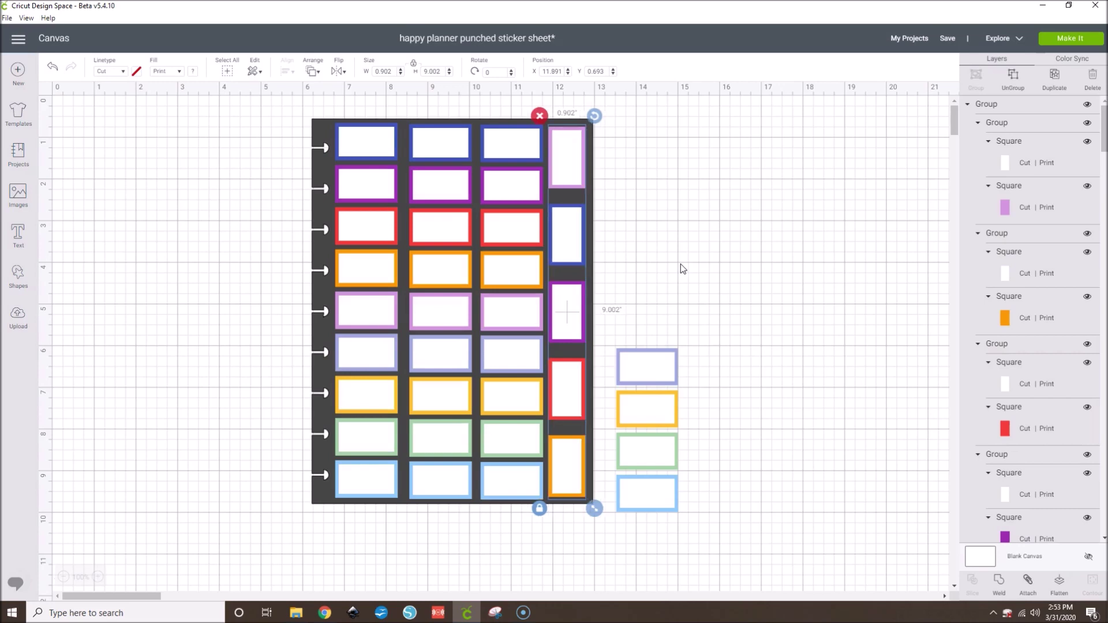
Distribute the three box columns and the upright box column horizontally across the page.
left_click(388, 315, "shift")
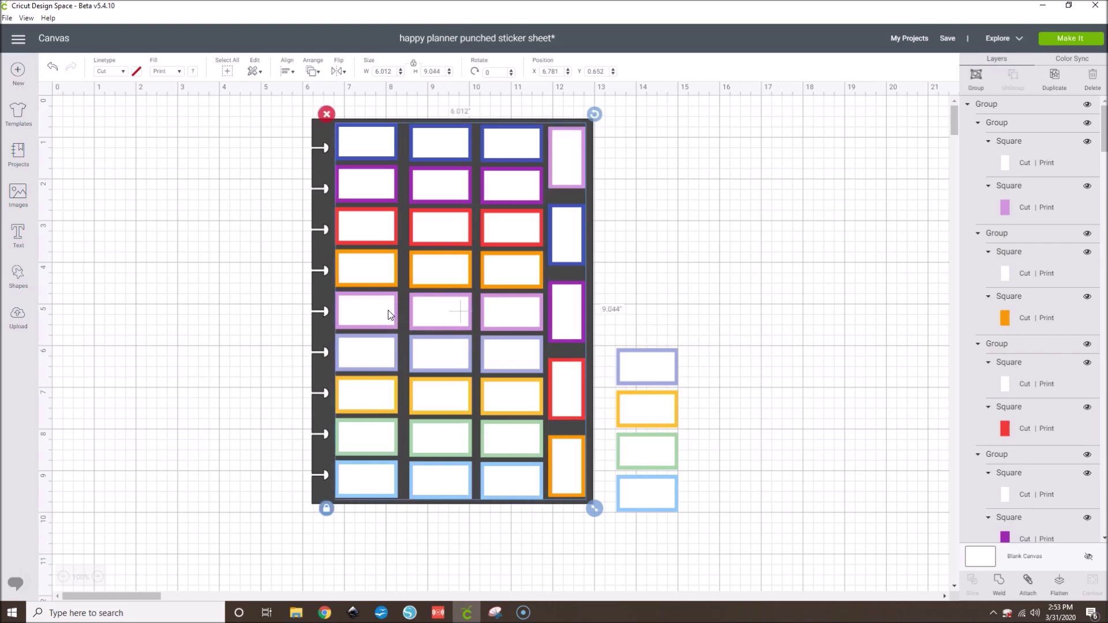
left_click(288, 72)
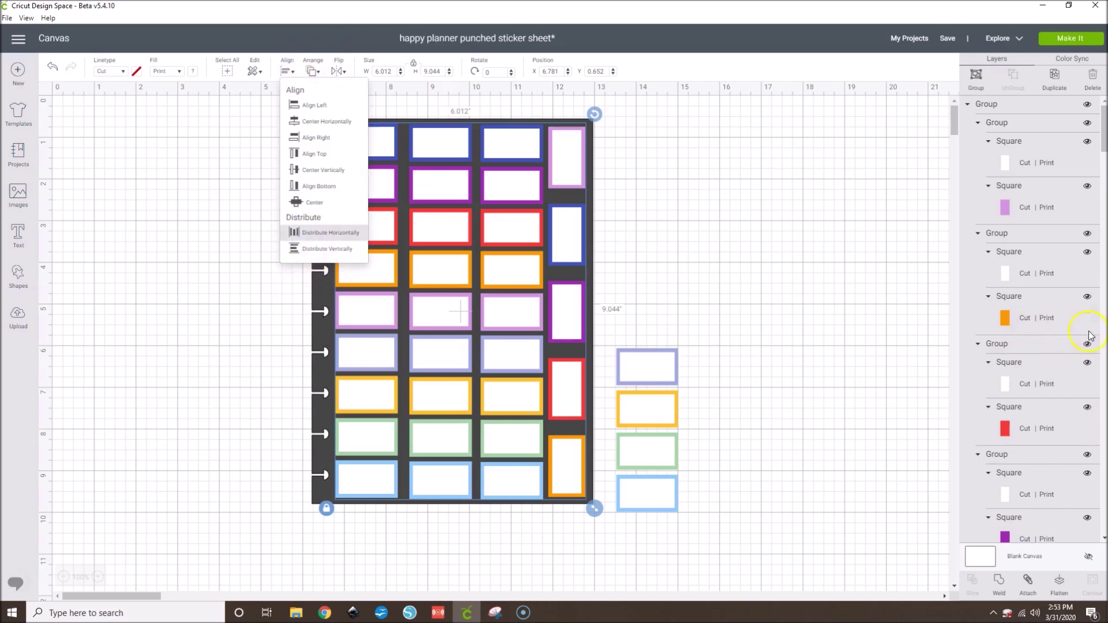
left_click(783, 273)
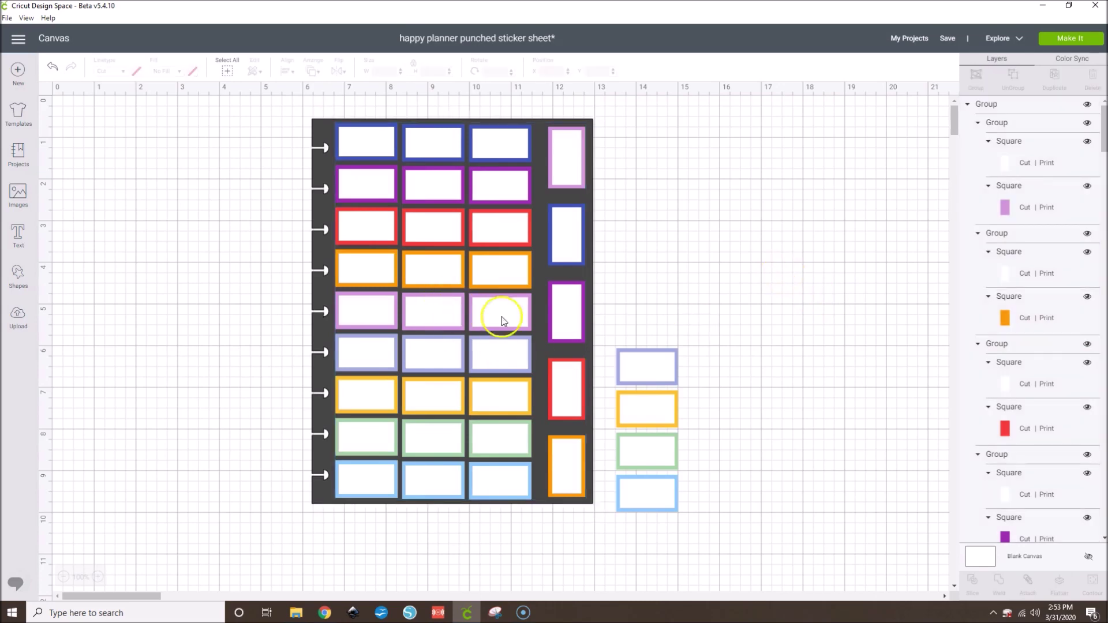
Nudge the third box column right to X 10.188 and the second box column right to X 8.484.
left_click(501, 272)
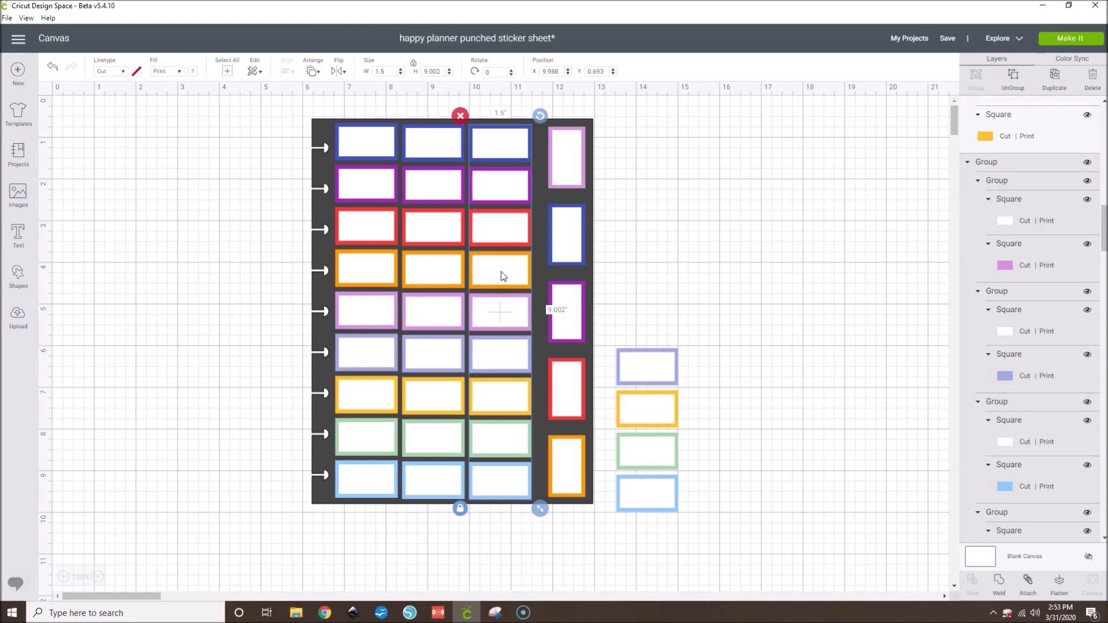
key("Right")
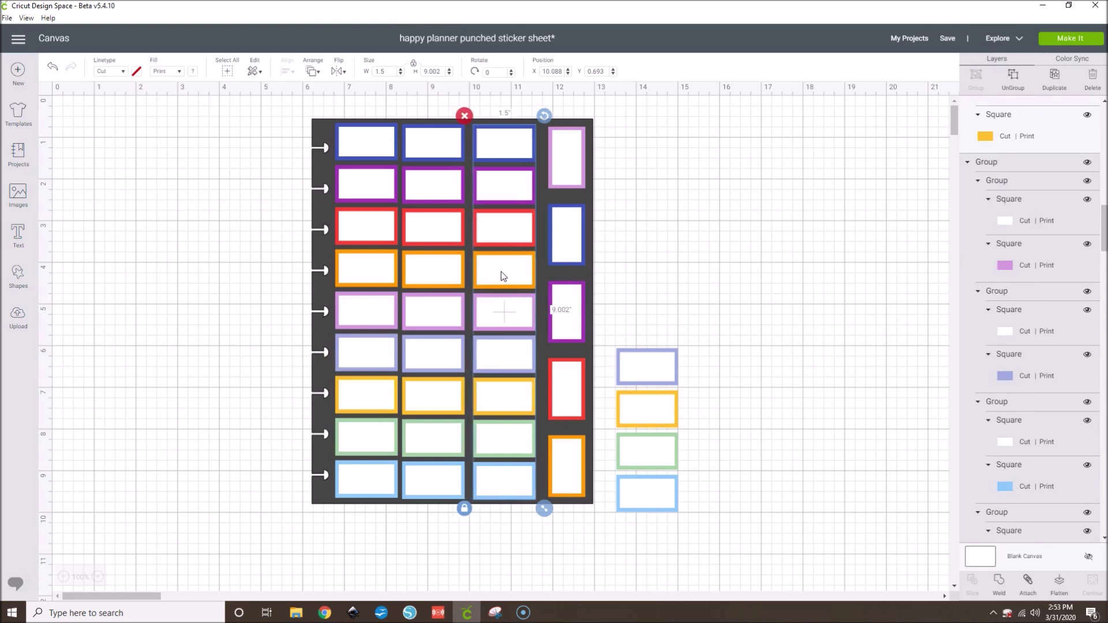
key("Right")
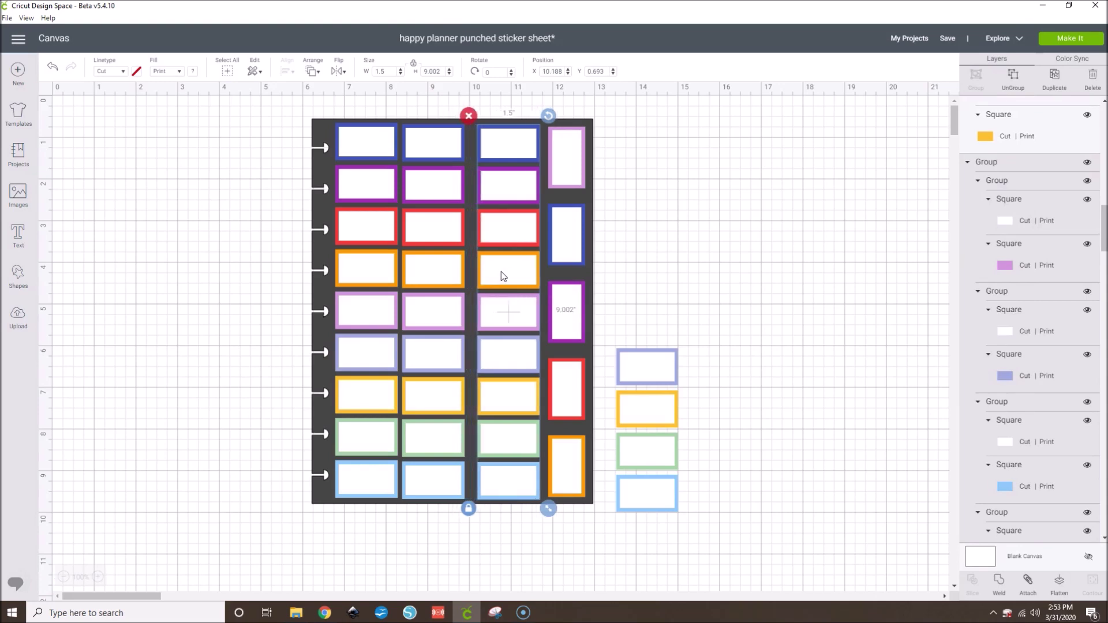
left_click(429, 310)
key("Right")
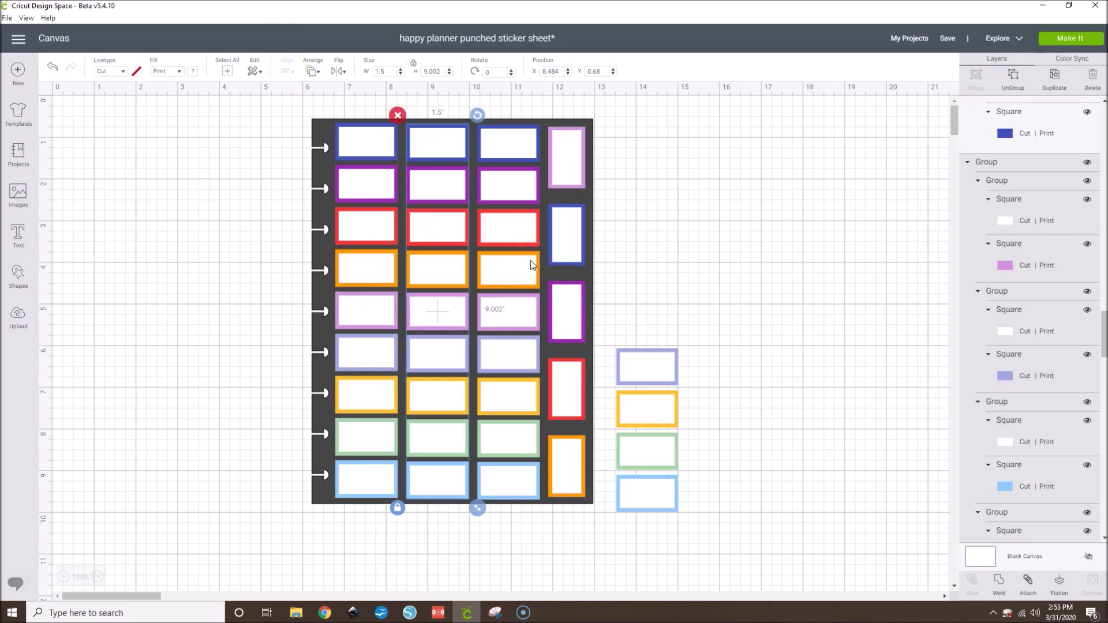
Delete the four leftover boxes beside the page and flatten all the boxes on the page into one printable layer.
left_click_drag(702, 531, 598, 328)
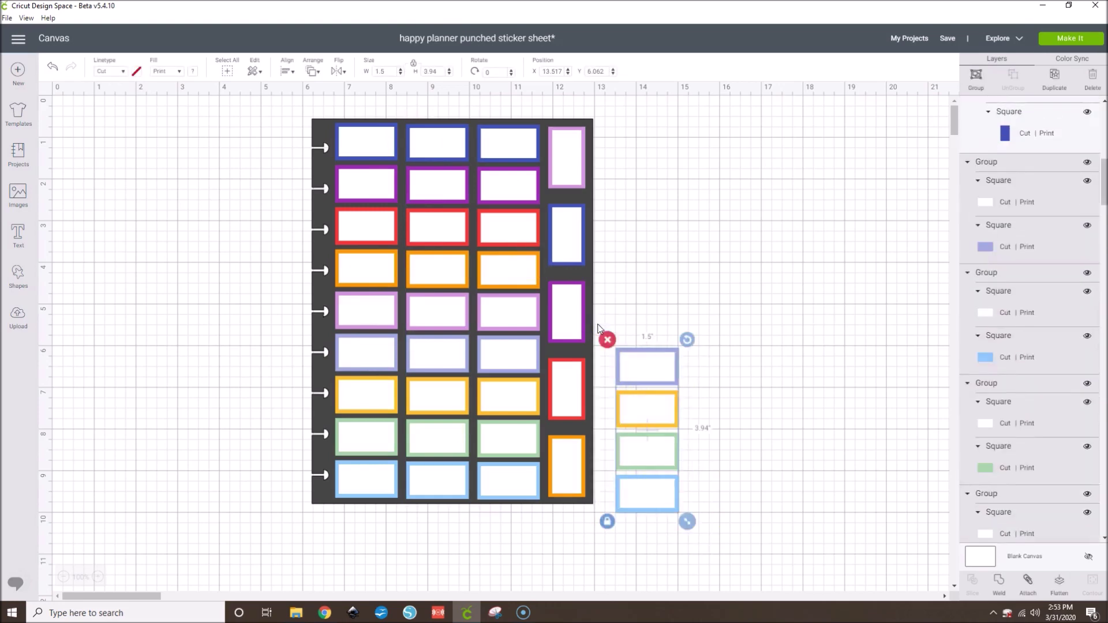
key("Delete")
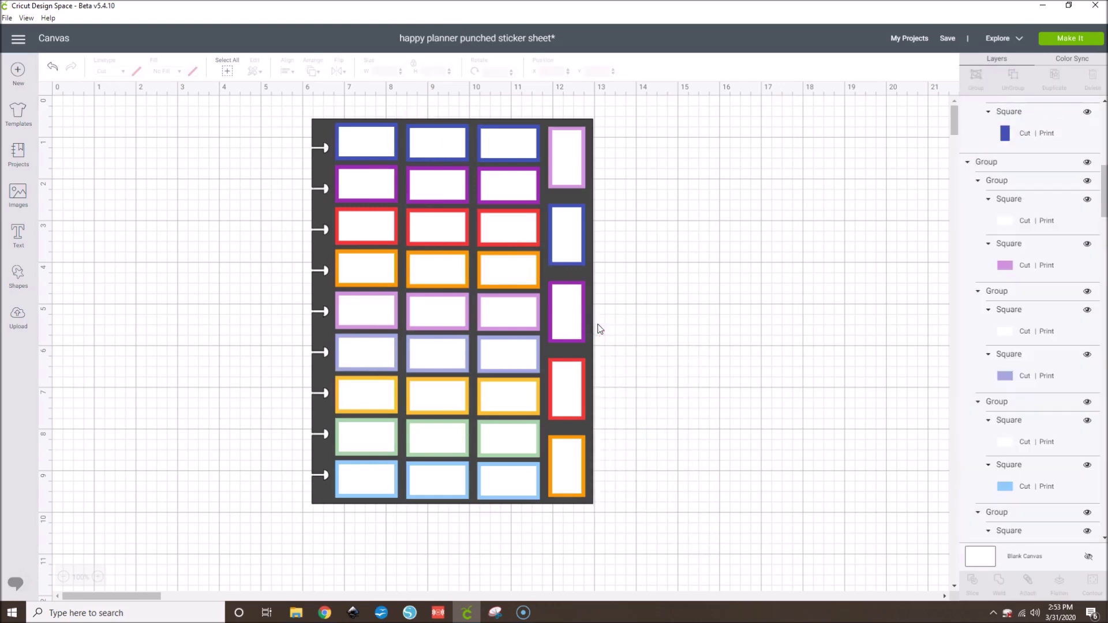
left_click(390, 144)
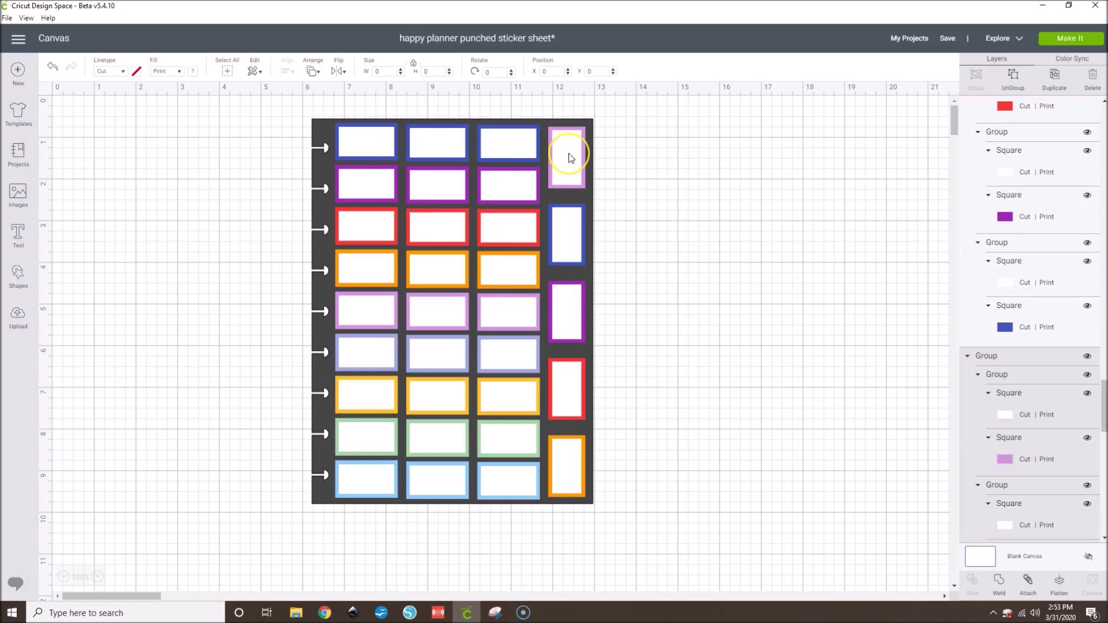
key("ctrl+a")
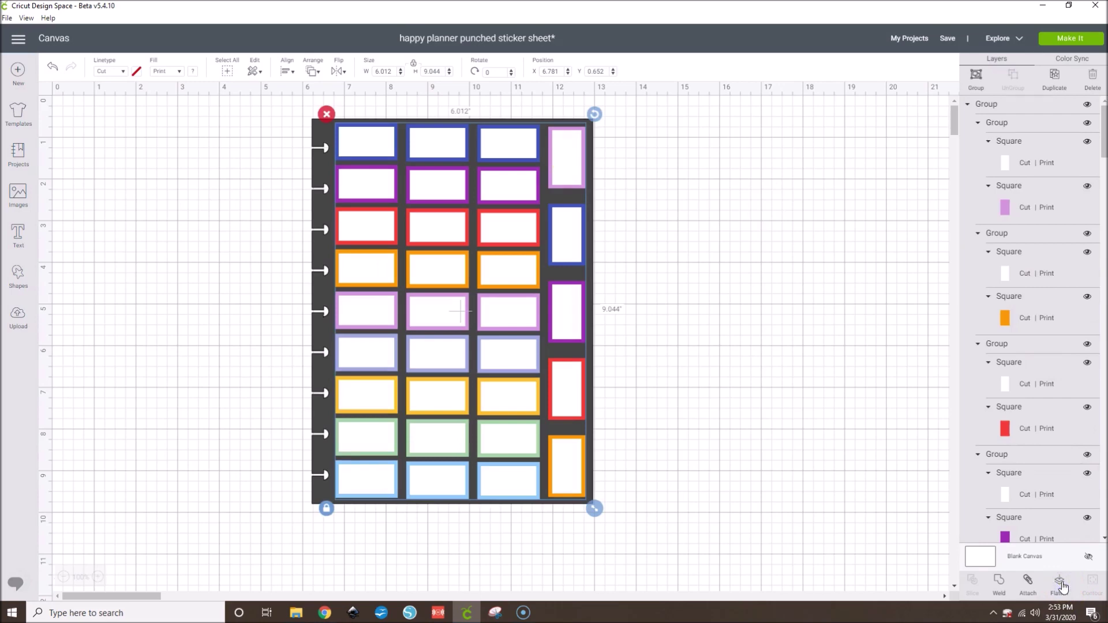
left_click(1061, 582)
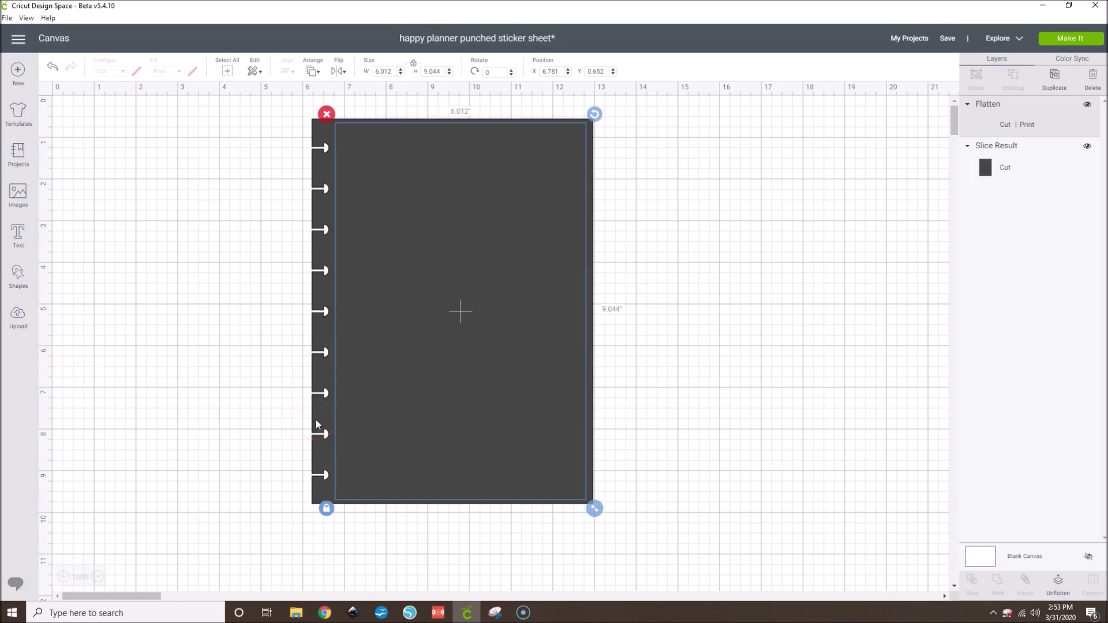
Set the dark sliced page's fill to Print and colour it white.
left_click(316, 422)
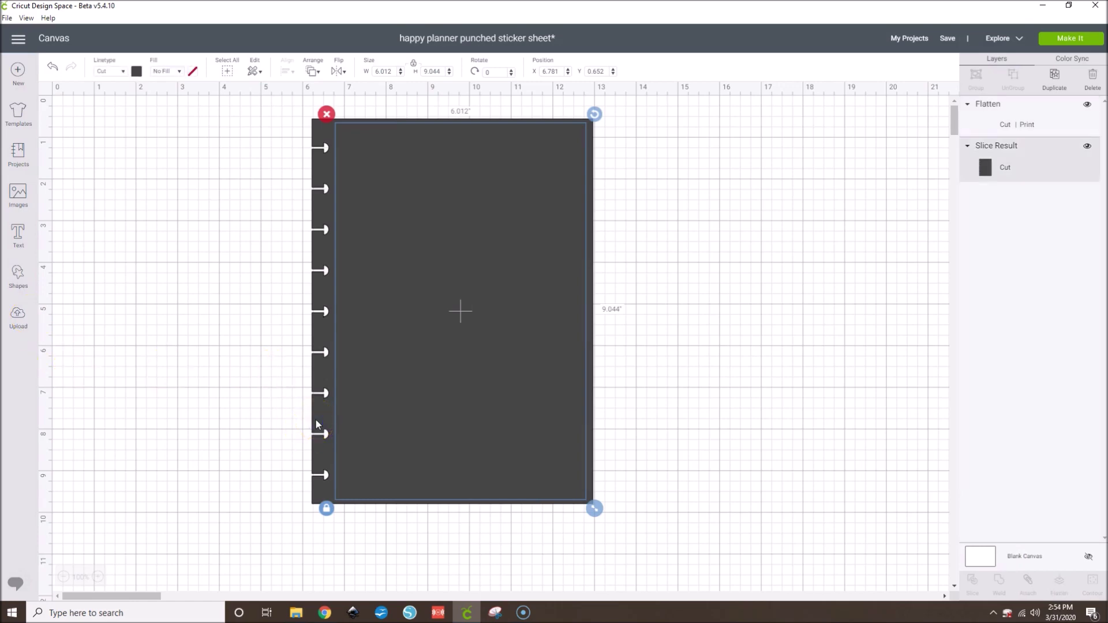
left_click(169, 70)
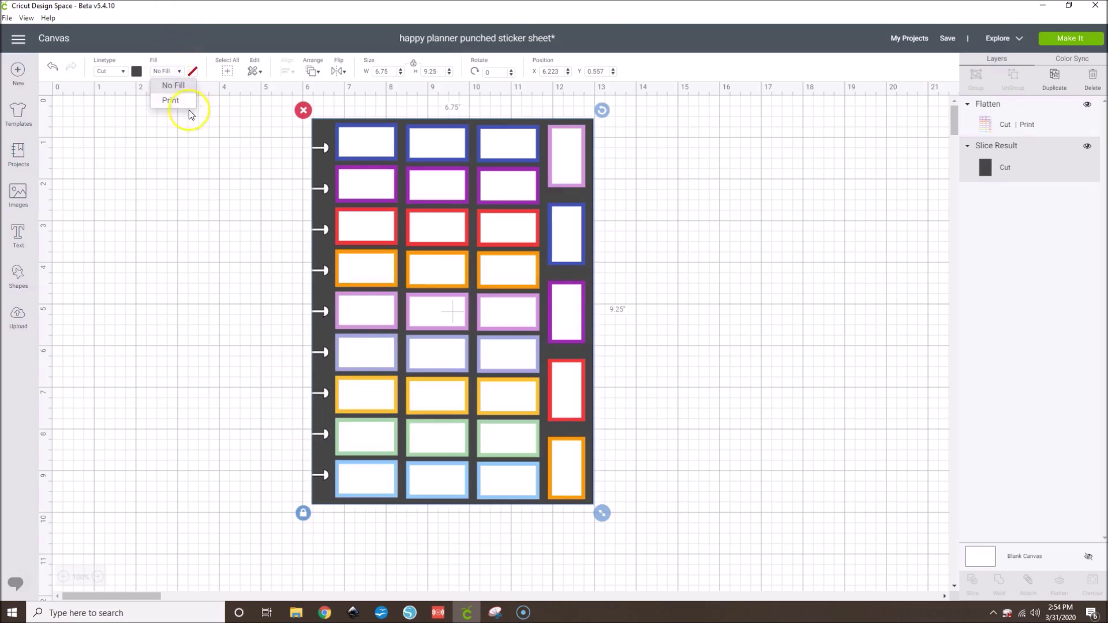
left_click(181, 103)
left_click(192, 71)
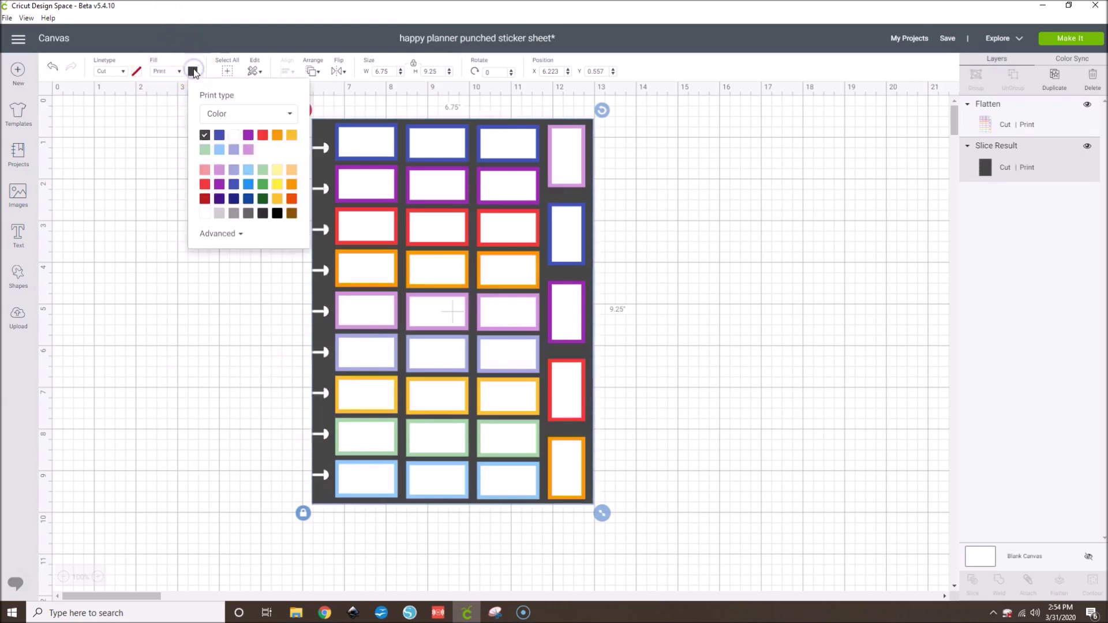
left_click(232, 135)
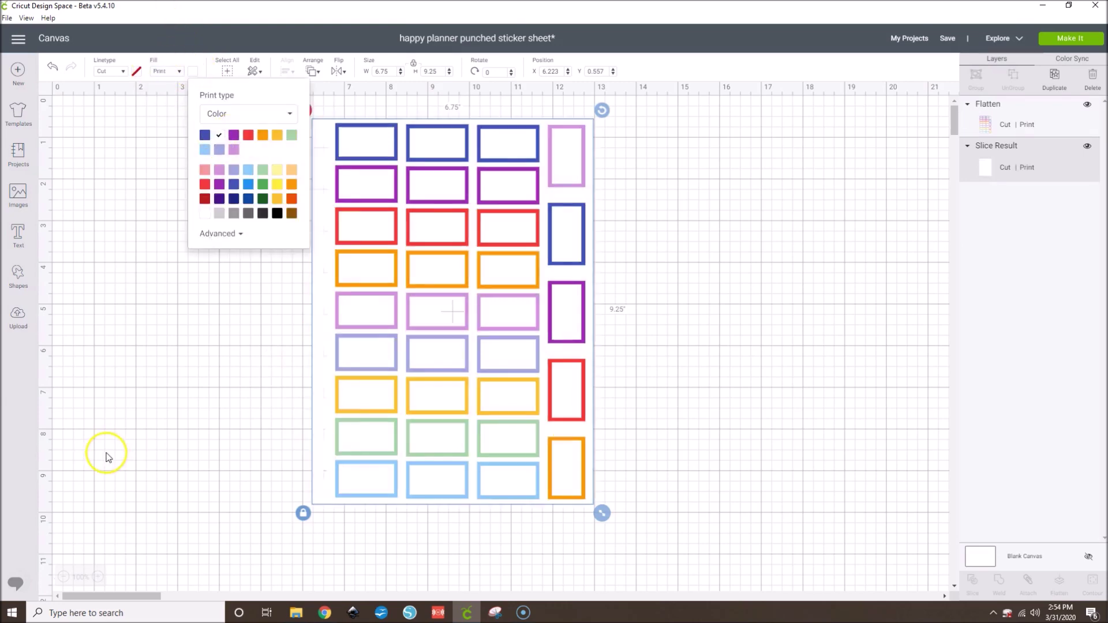
left_click(106, 457)
Duplicate the white sliced page four times to make five copies in total.
left_click(306, 381)
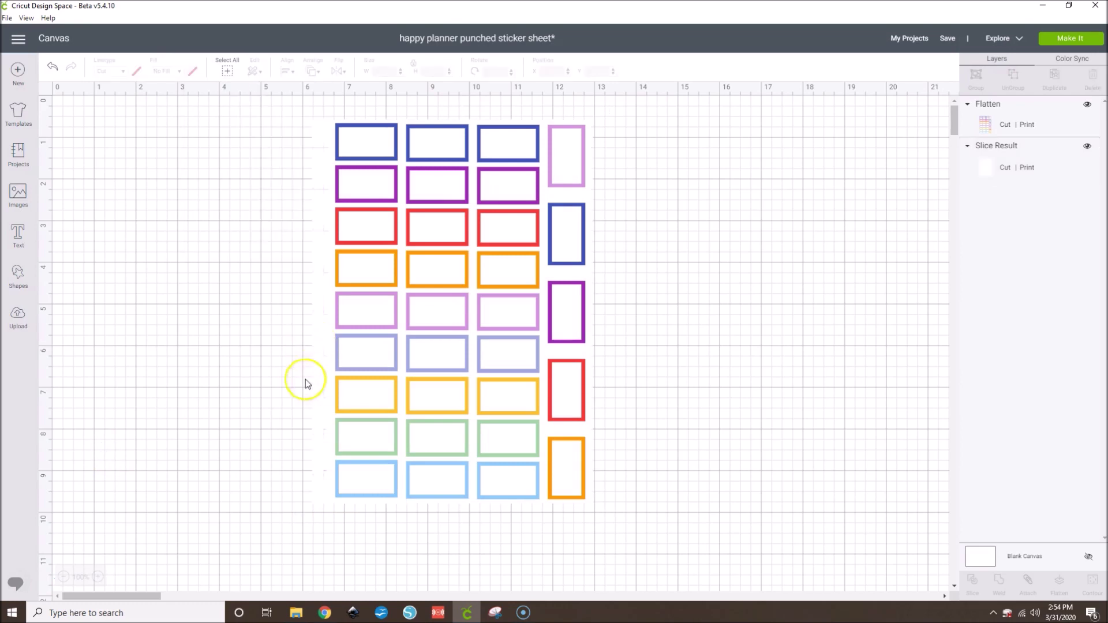
left_click(320, 405)
right_click(317, 407)
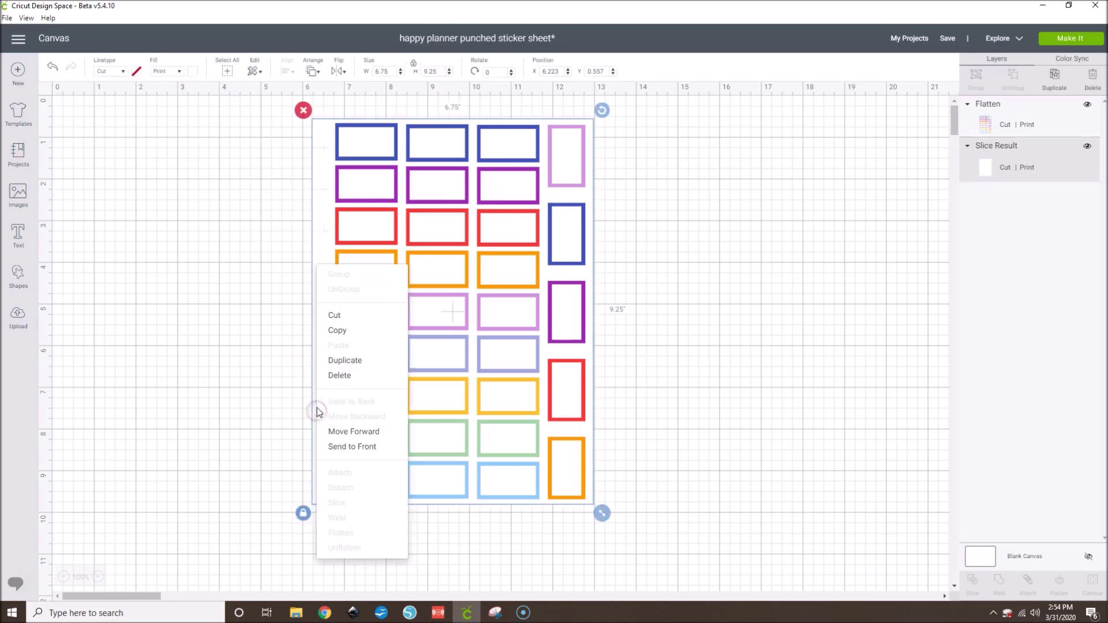
left_click(354, 361)
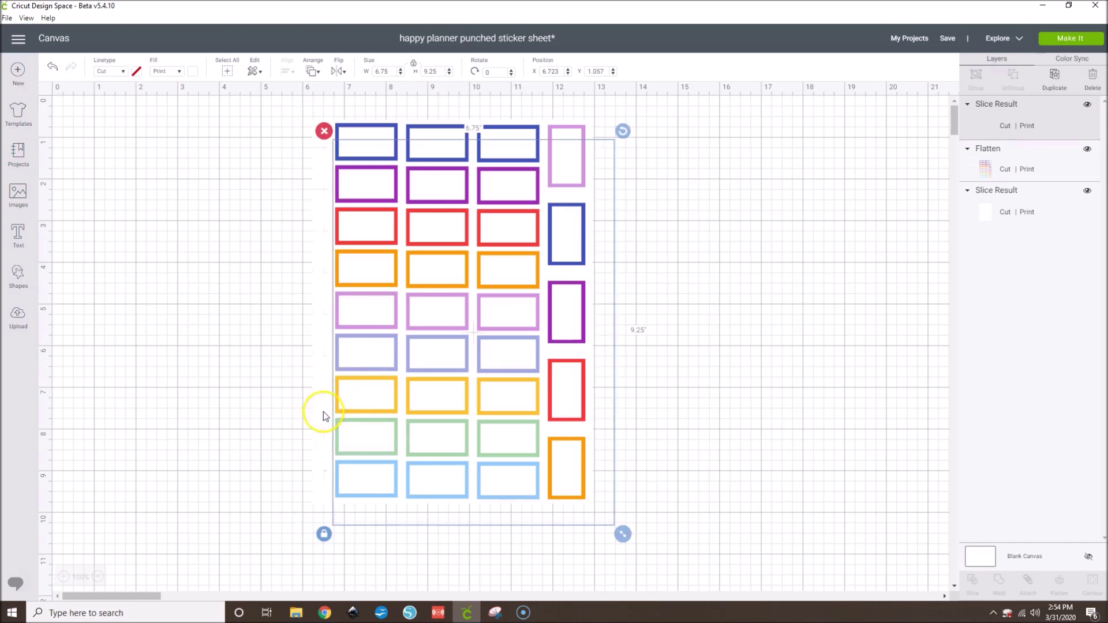
left_click(438, 420)
left_click(463, 369)
right_click(465, 458)
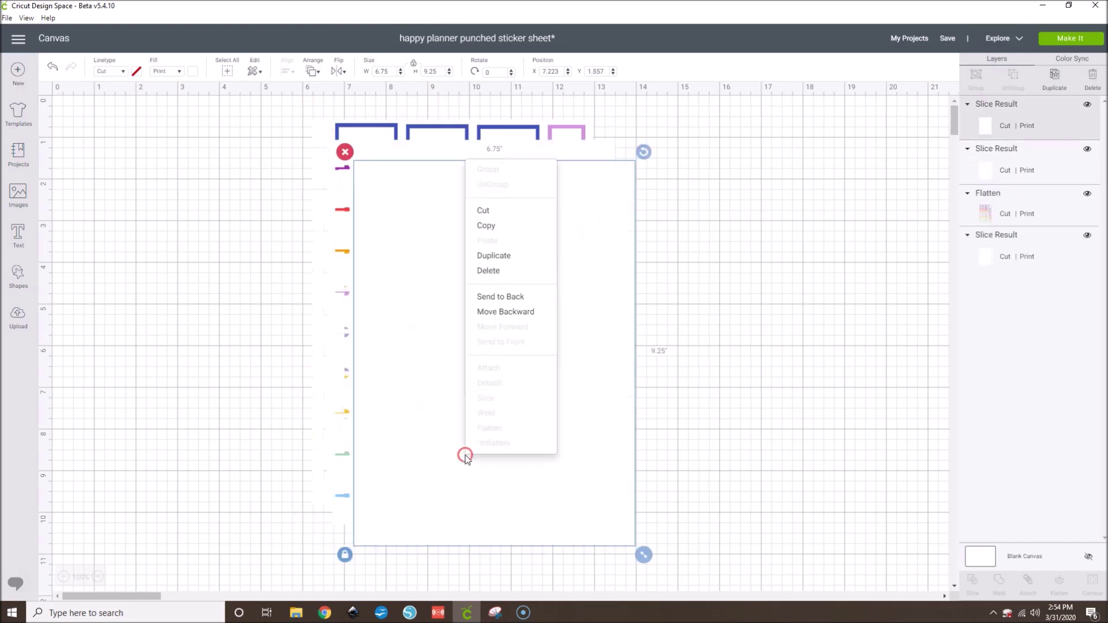
left_click(492, 255)
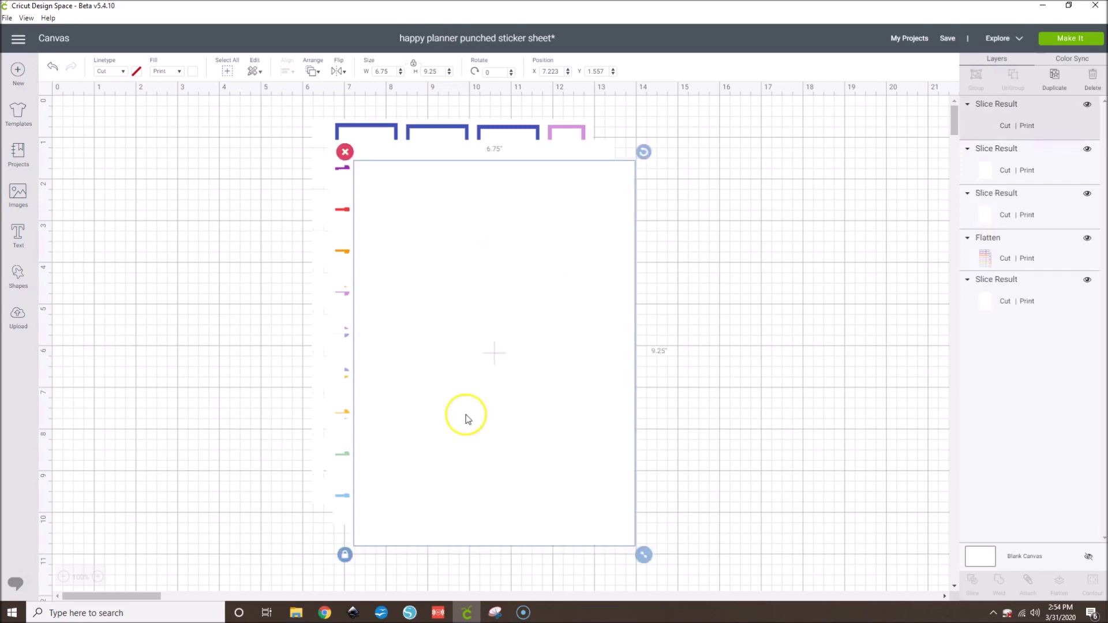
right_click(465, 417)
left_click(494, 364)
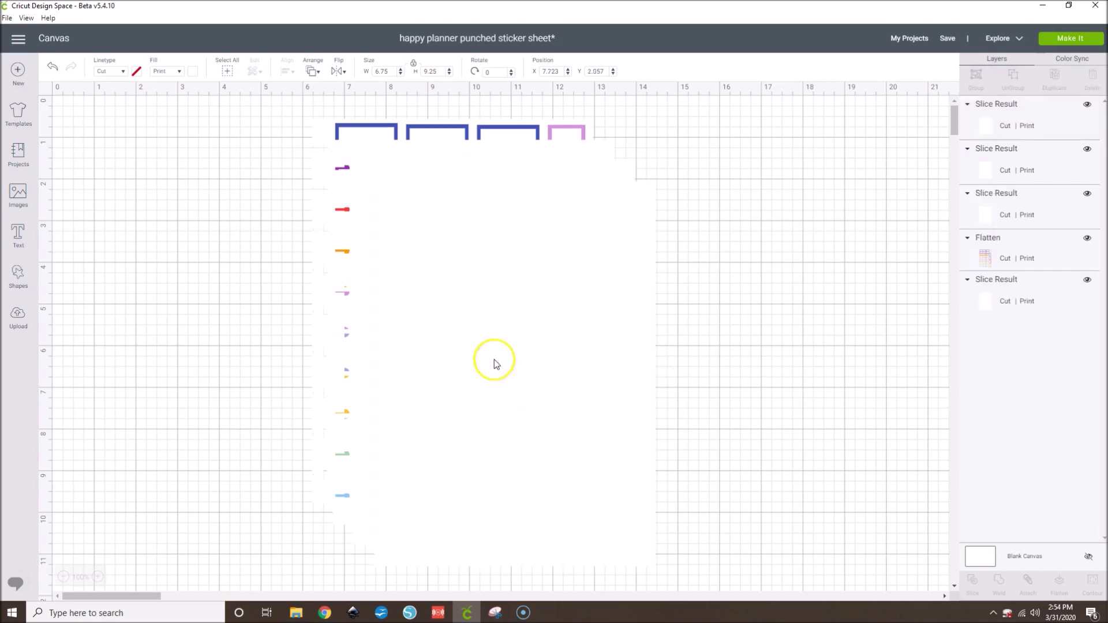
Move the flattened box layer above all page copies and align the five white pages to their left and top edges.
left_click_drag(986, 285, 989, 109)
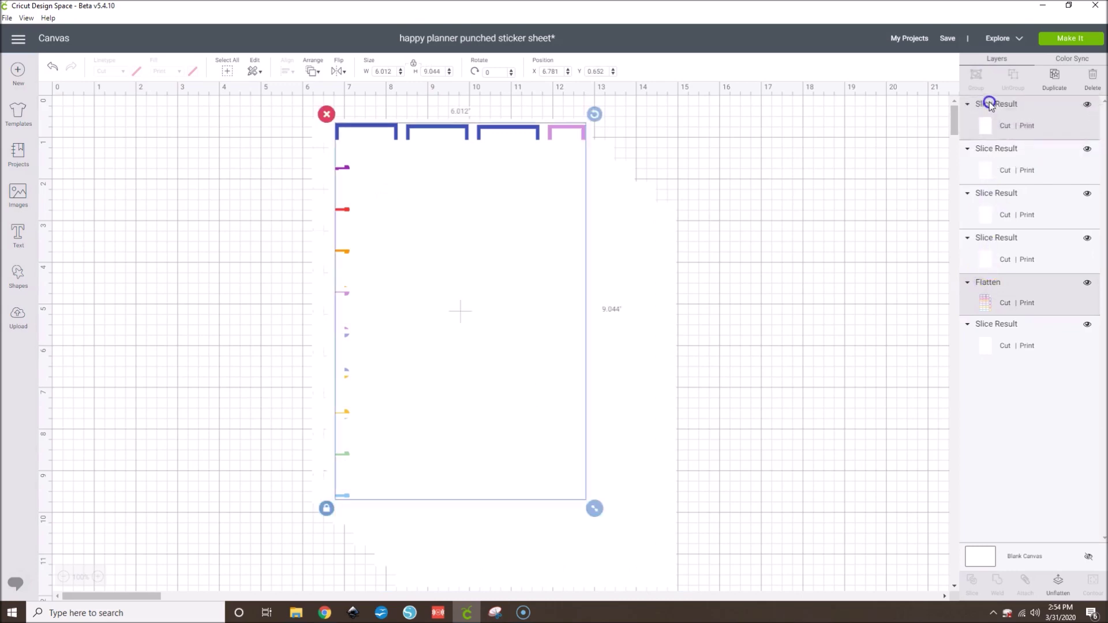
left_click(1012, 325)
left_click(997, 279, "shift")
left_click(1005, 234, "shift")
left_click(1004, 190, "shift")
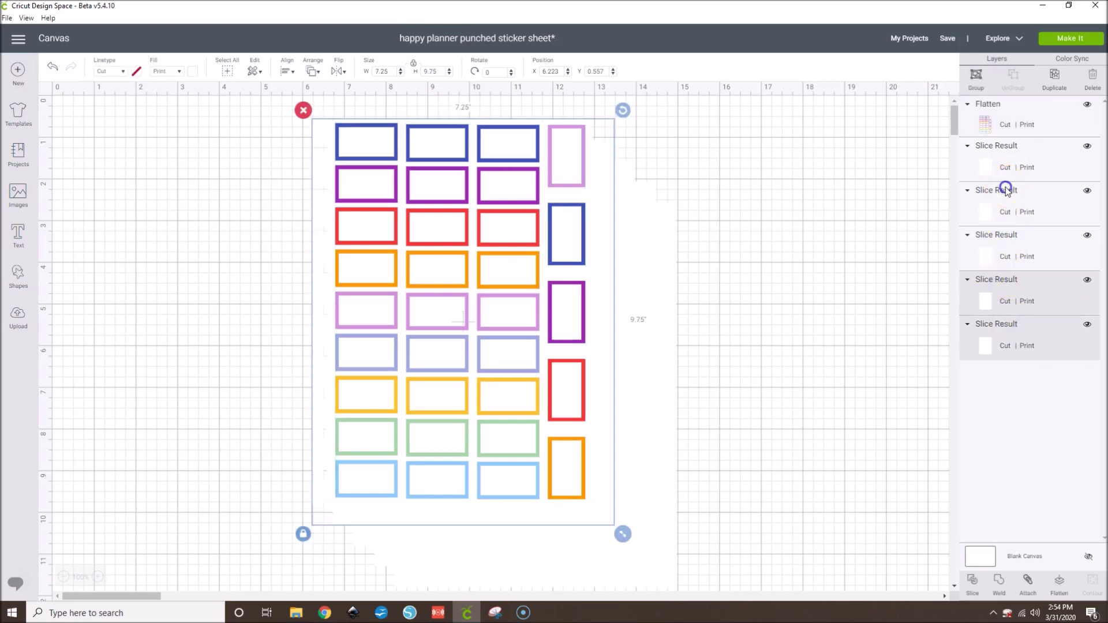
left_click(1007, 146, "shift")
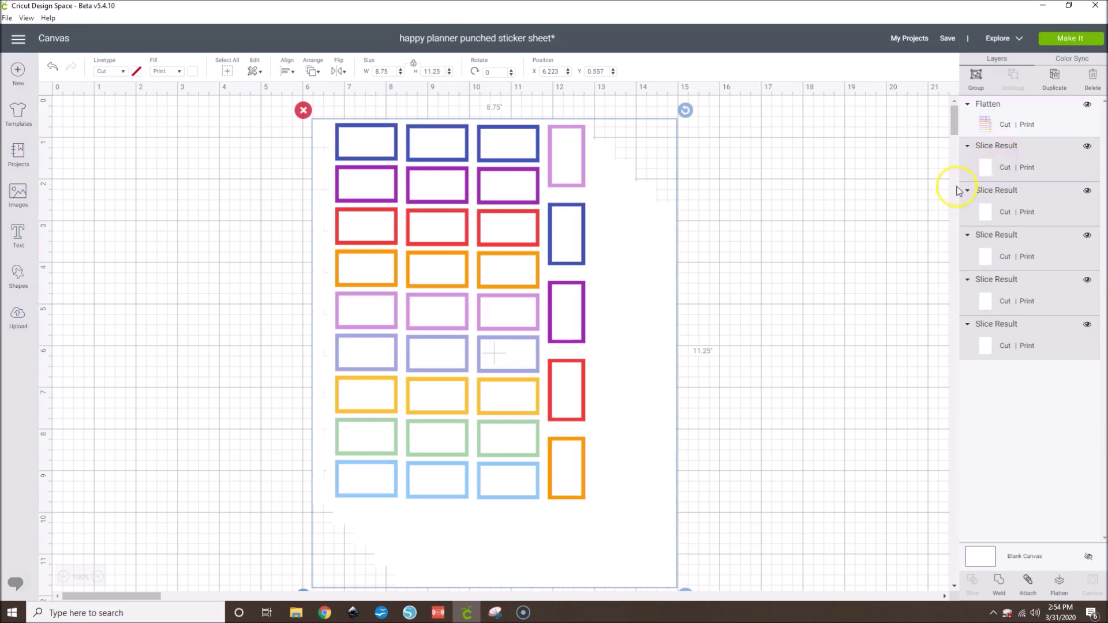
left_click(289, 72)
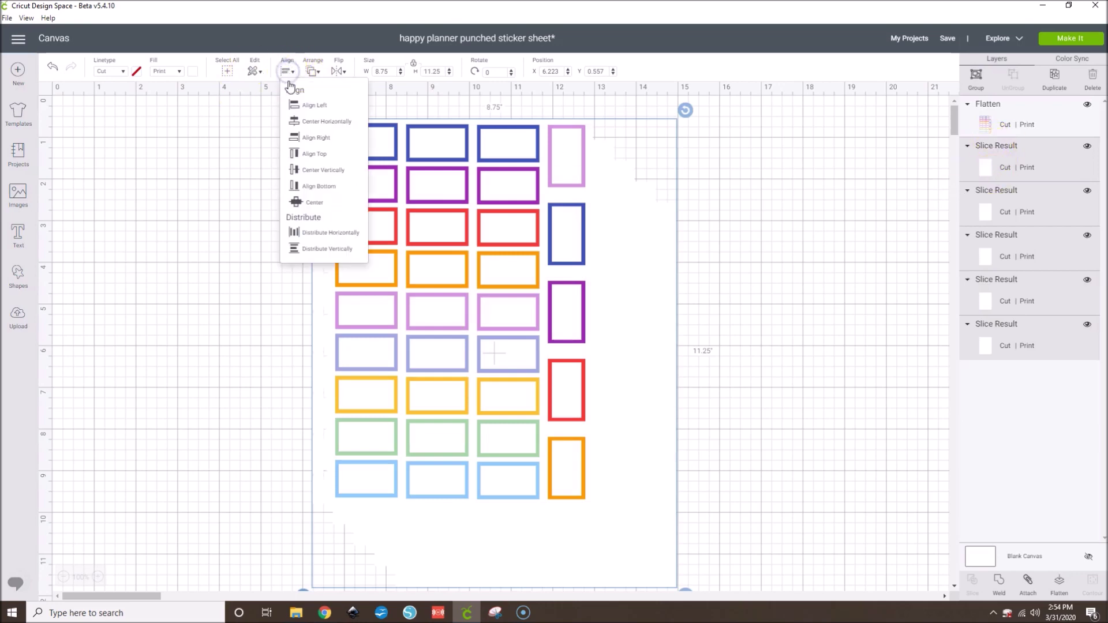
left_click(285, 71)
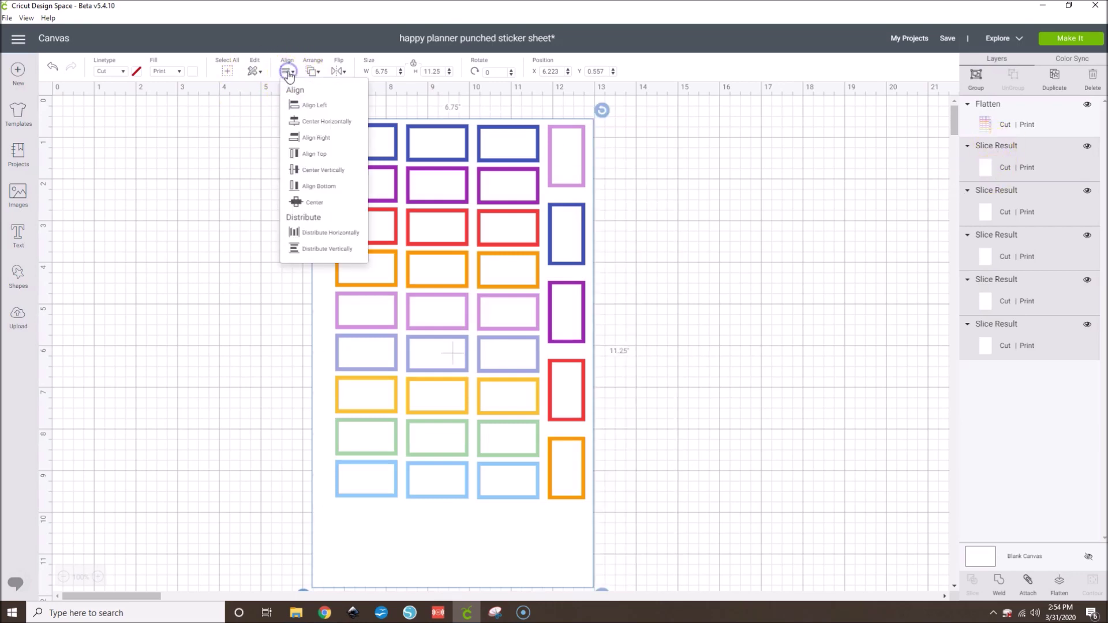
left_click(306, 154)
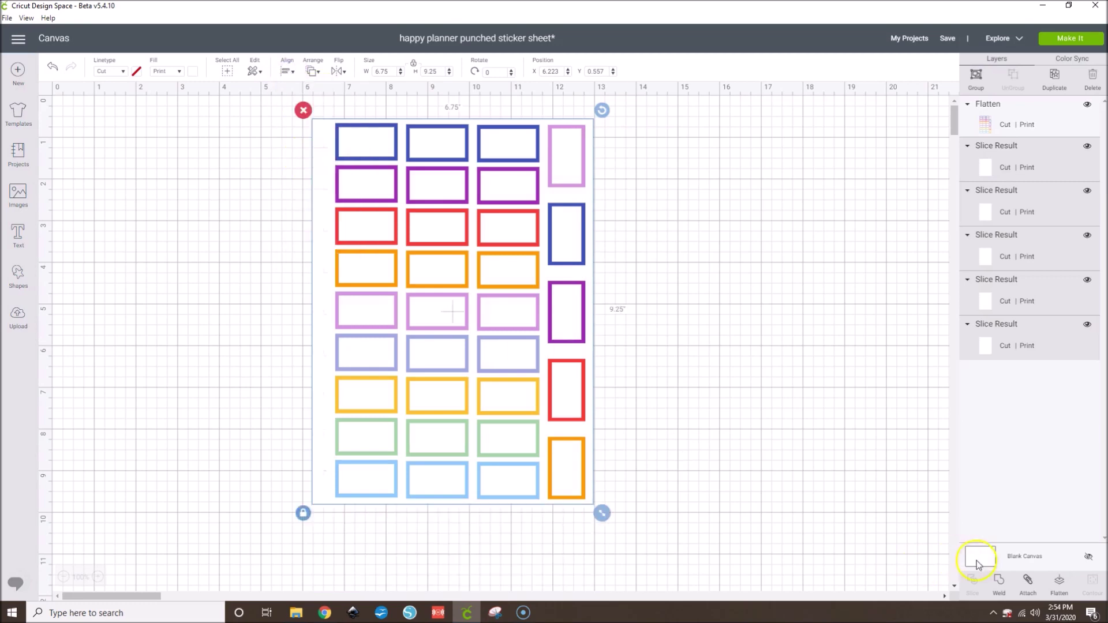
left_click(1028, 580)
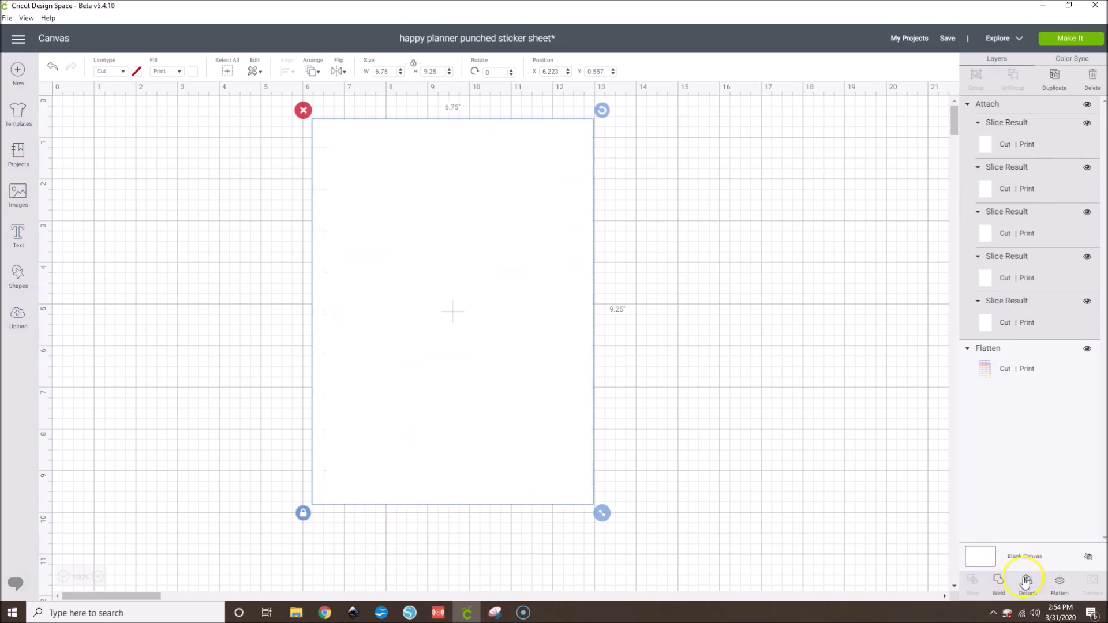
left_click(1027, 579)
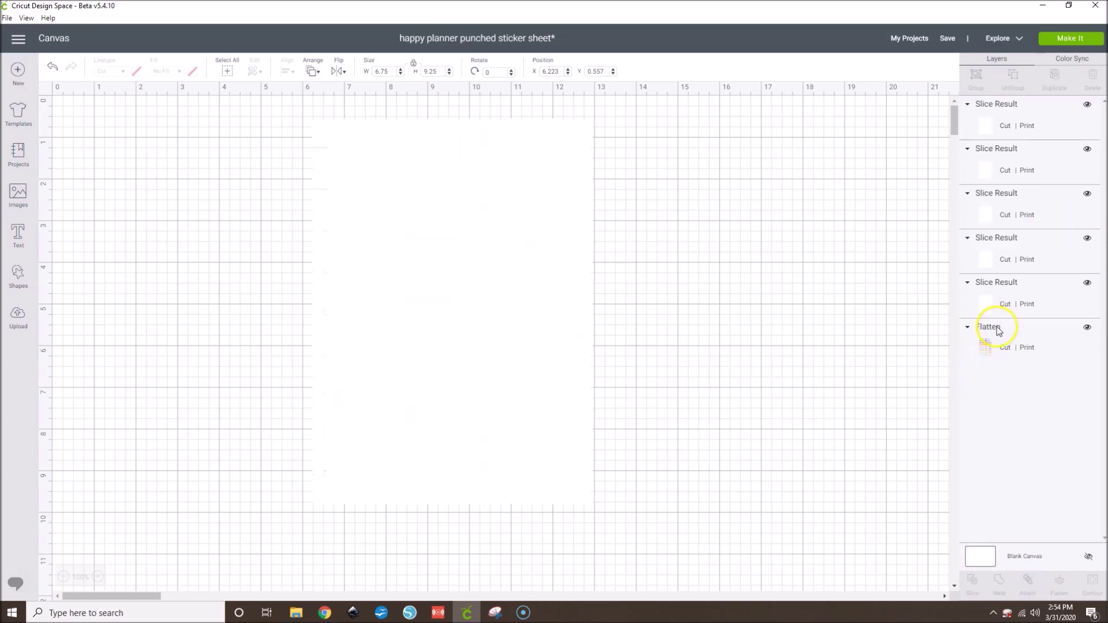
left_click(992, 329)
left_click_drag(990, 326, 992, 106)
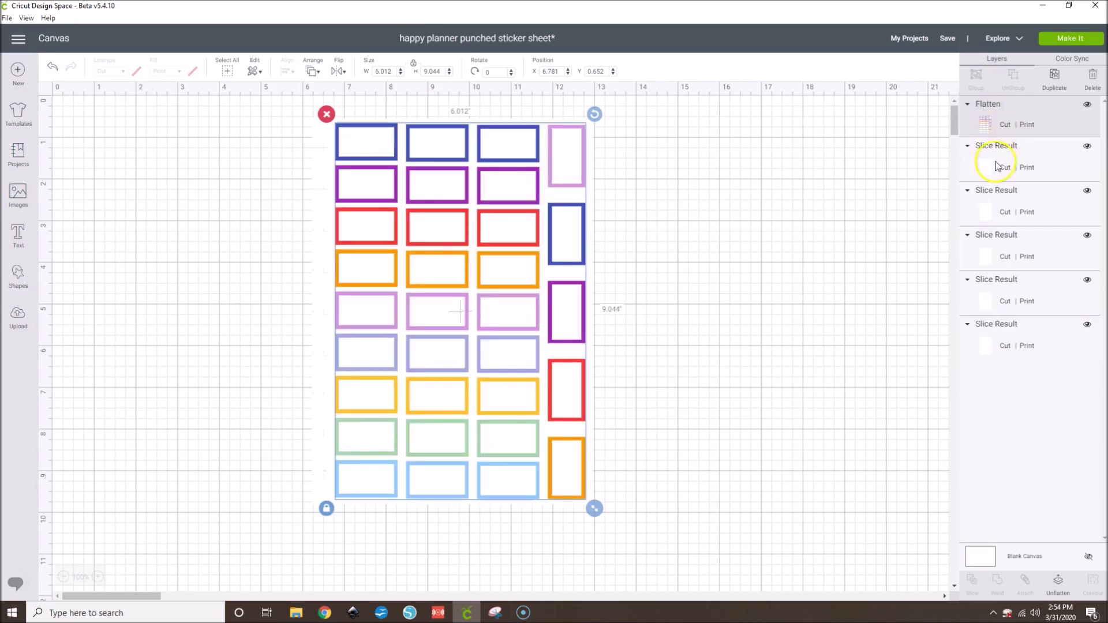
Attach the flattened boxes and all five white page copies together as one design.
left_click_drag(645, 560, 260, 99)
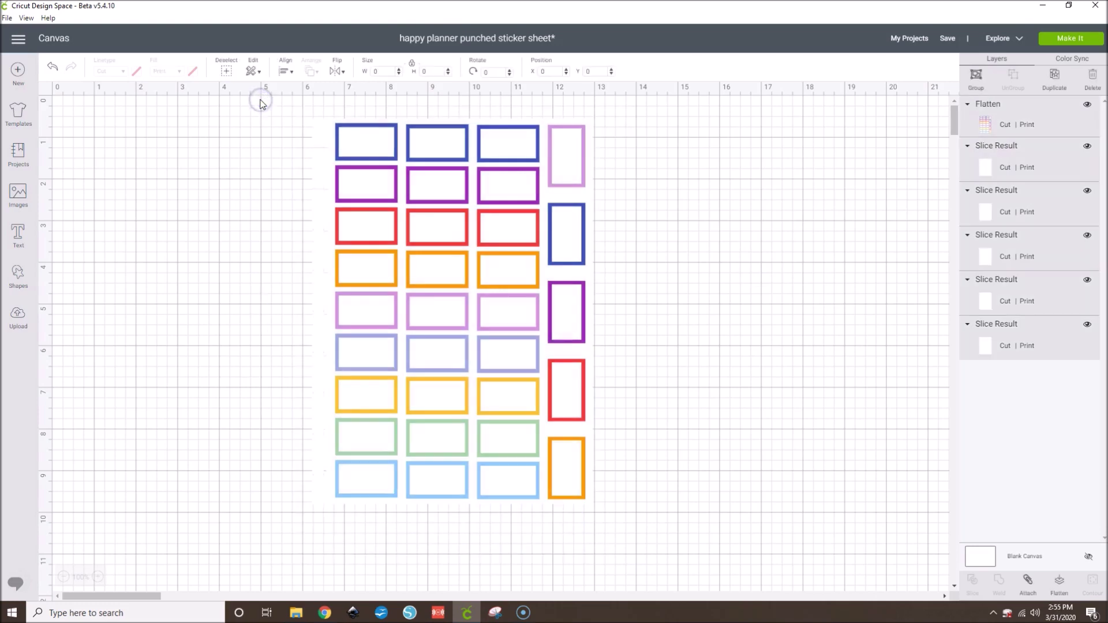
left_click(1033, 589)
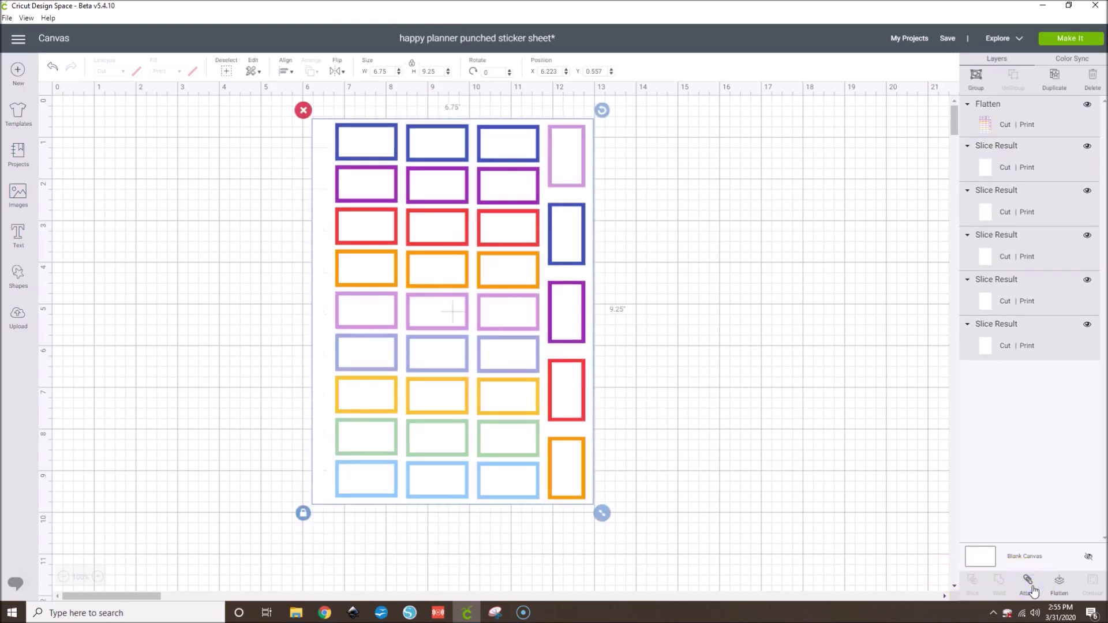
left_click(910, 495)
left_click(1030, 579)
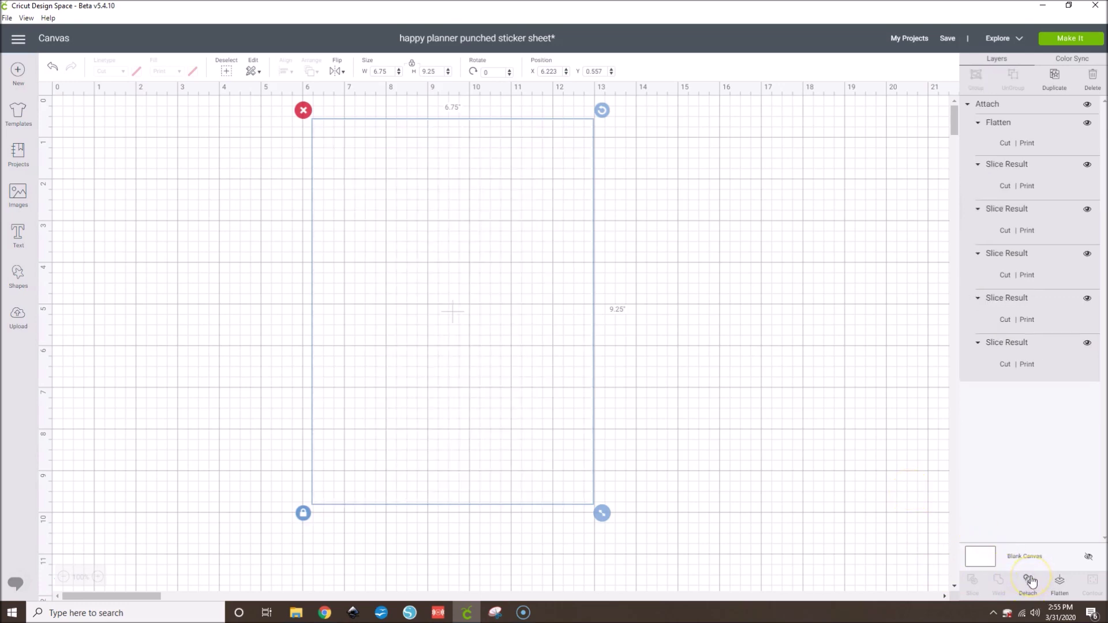
left_click(700, 397)
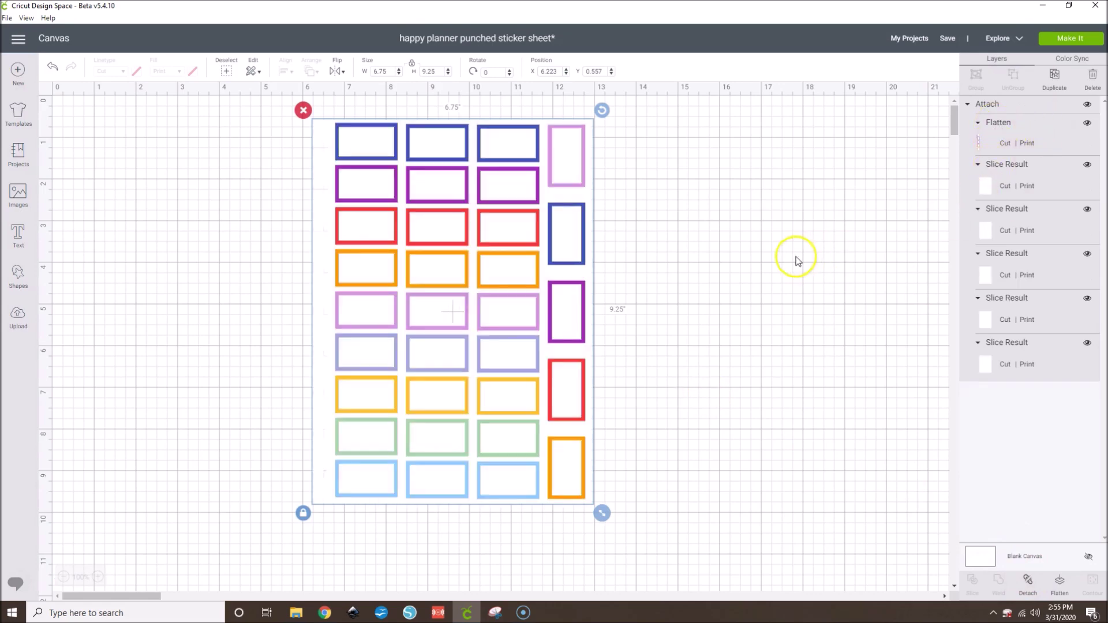
left_click(748, 313)
left_click(1052, 44)
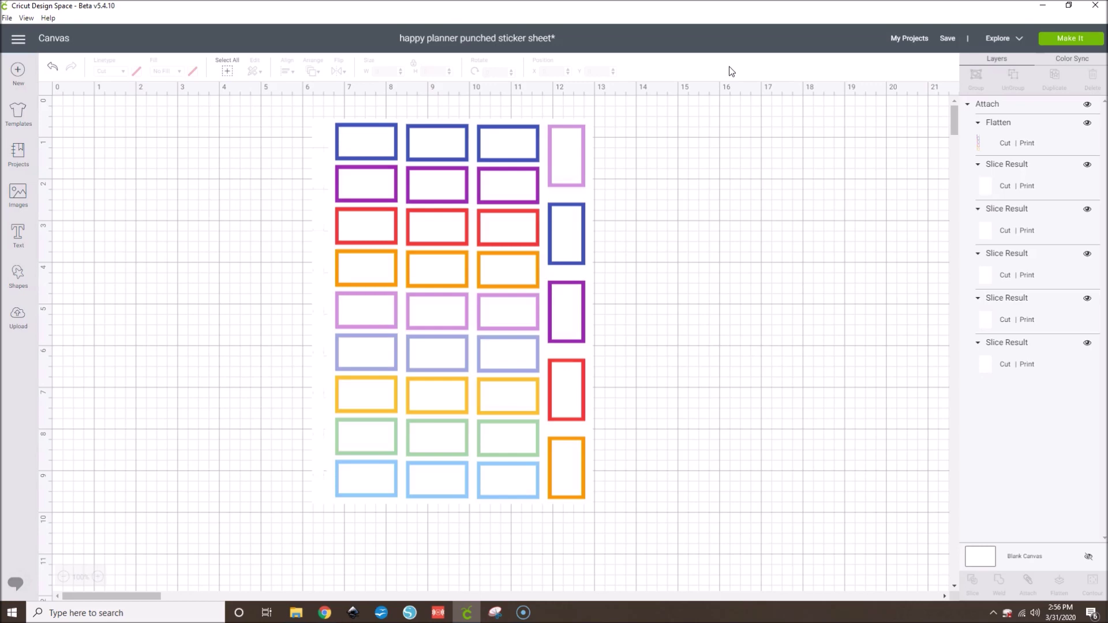
Save the design as a new project named "happy planner punched sticker sheet - 1" to Cloud & Computer.
left_click(947, 38)
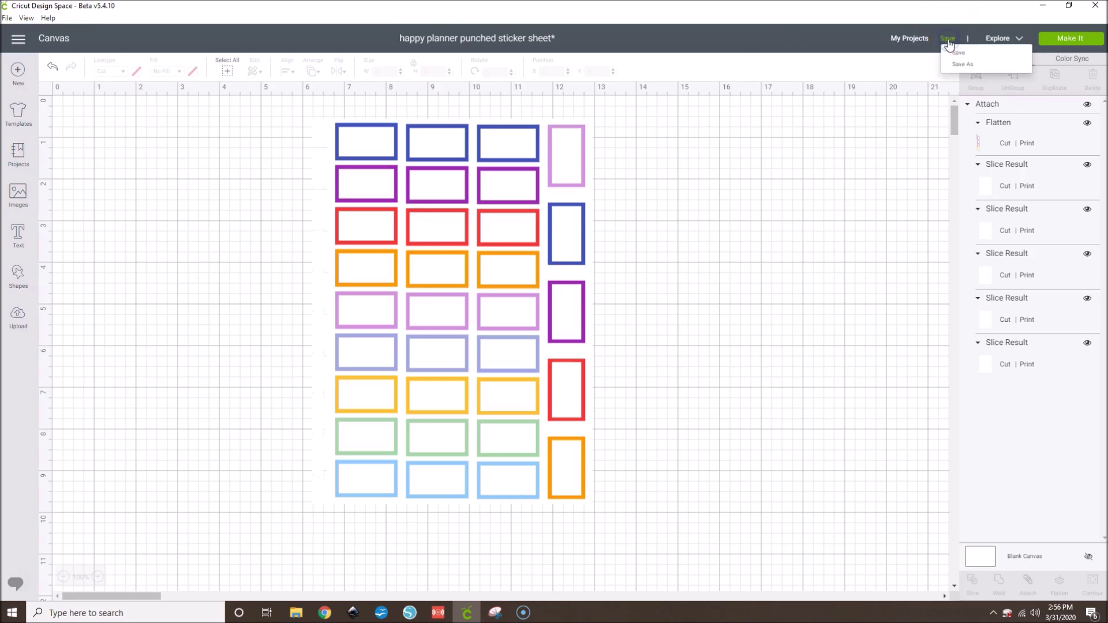
left_click(962, 64)
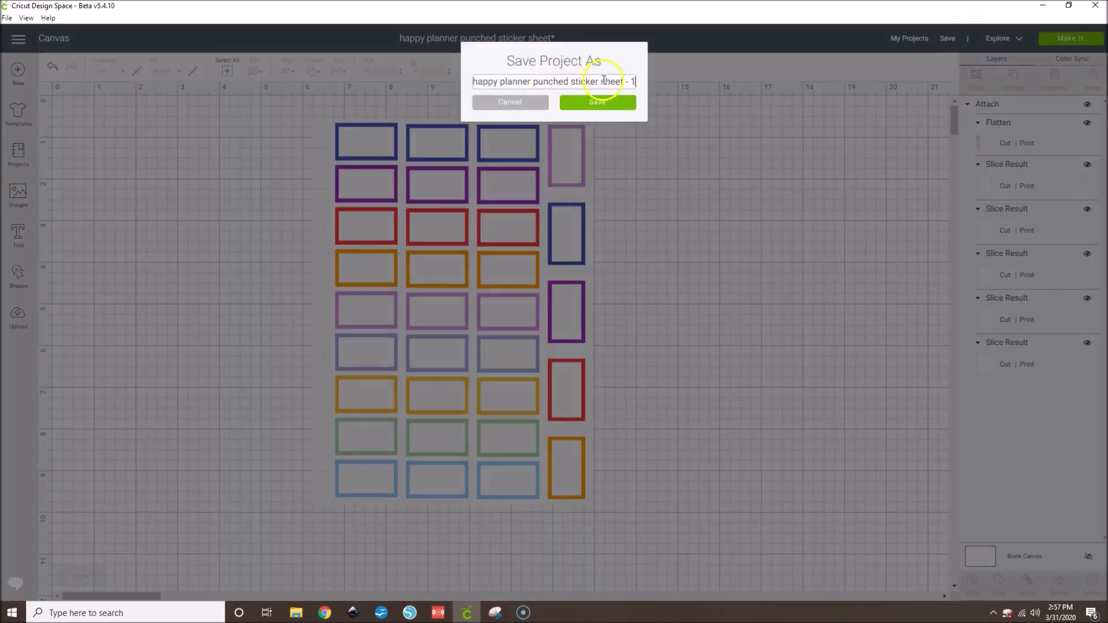
left_click(603, 108)
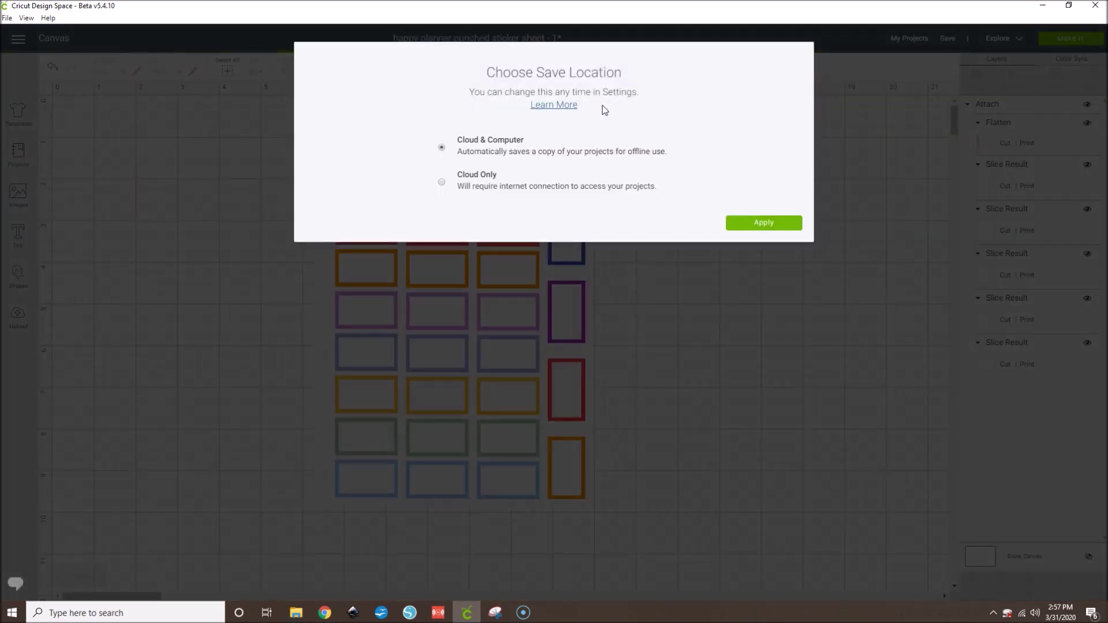
left_click(478, 160)
left_click(784, 224)
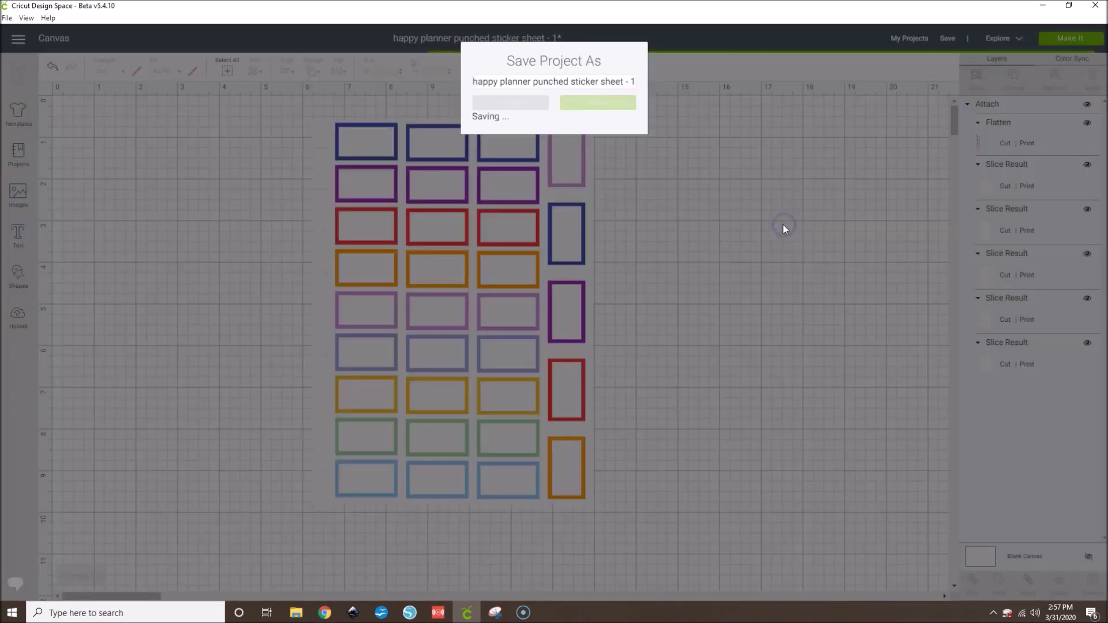